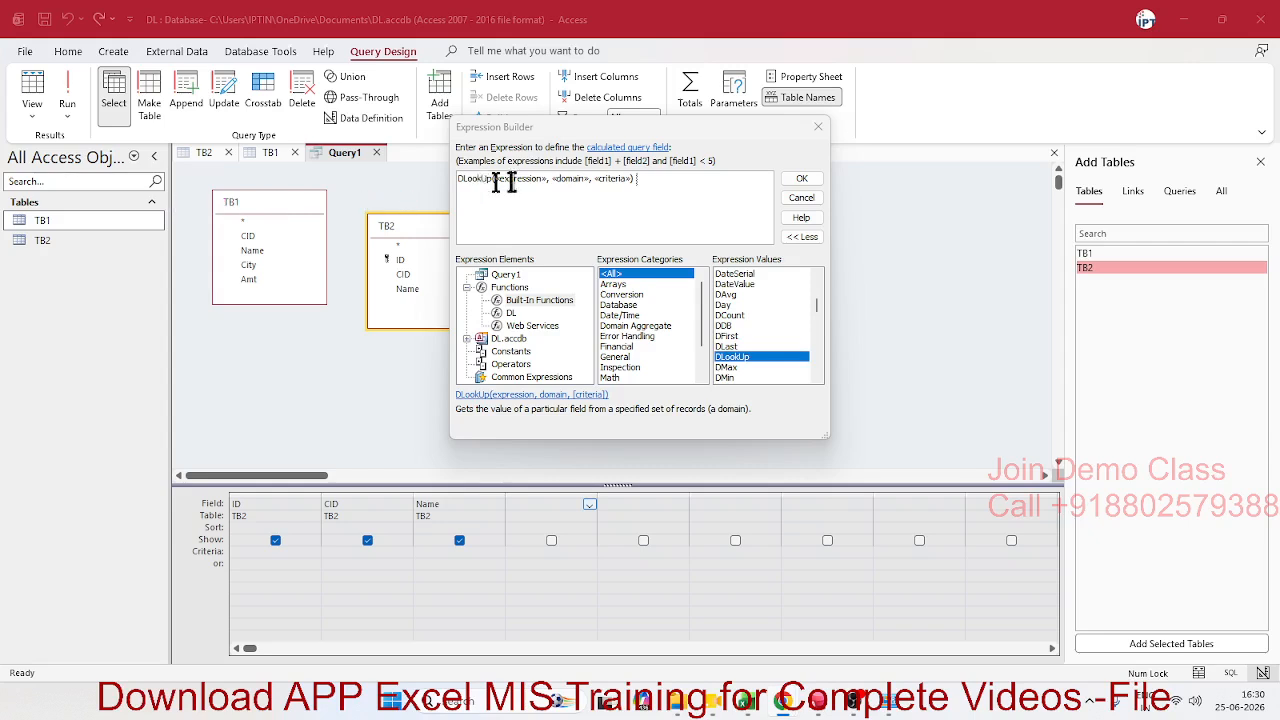
- Replace the expression placeholder of the DLookUp function with the City field of table TB1
left_click(614, 179)
left_click(520, 179)
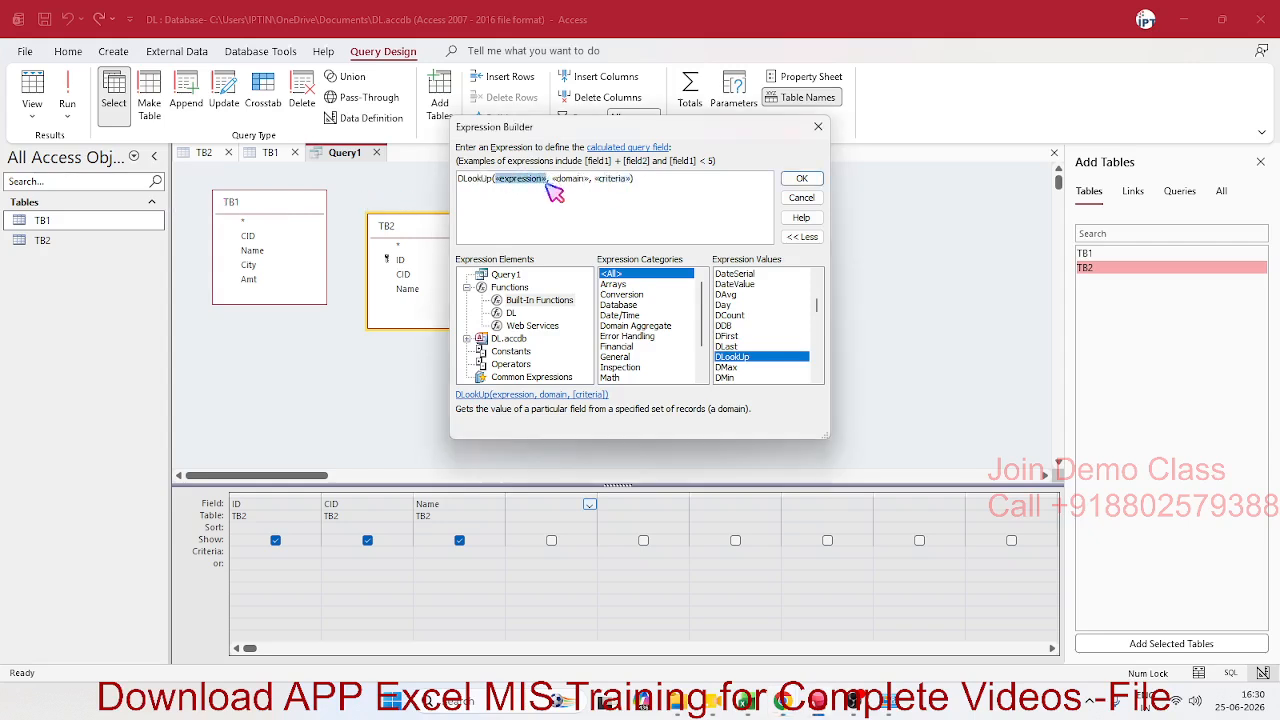
key("BackSpace")
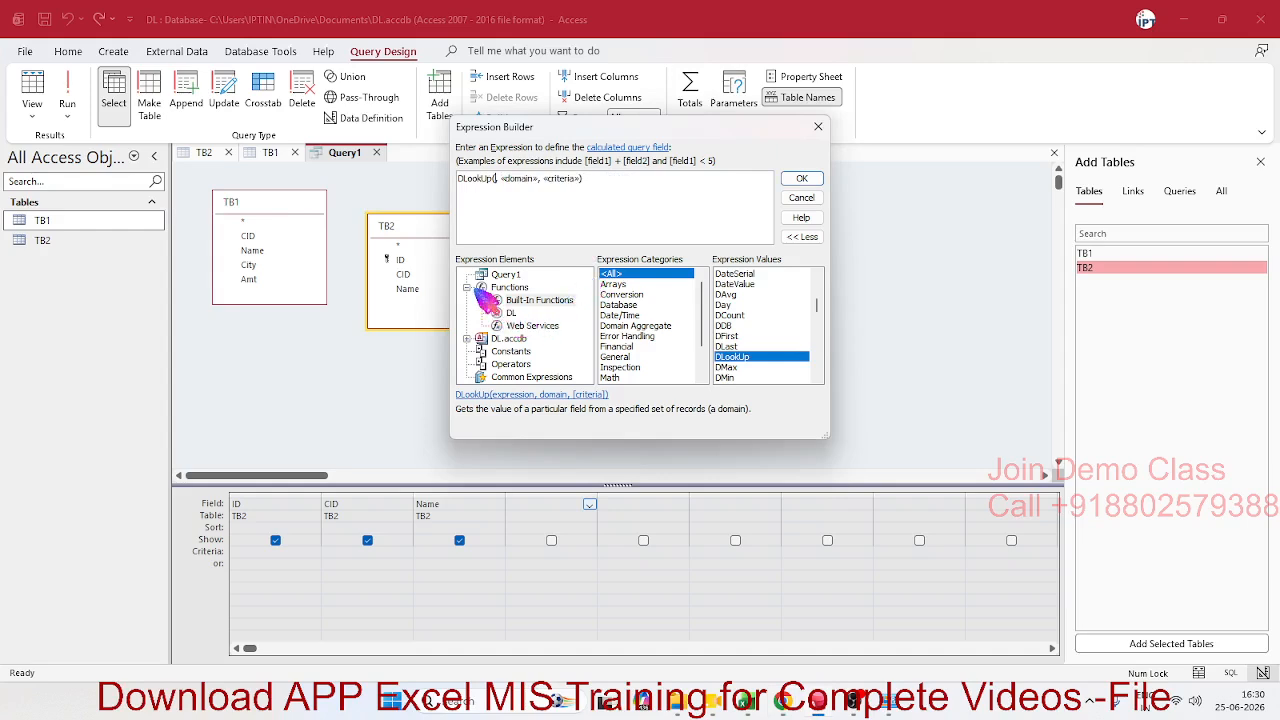
left_click(468, 338)
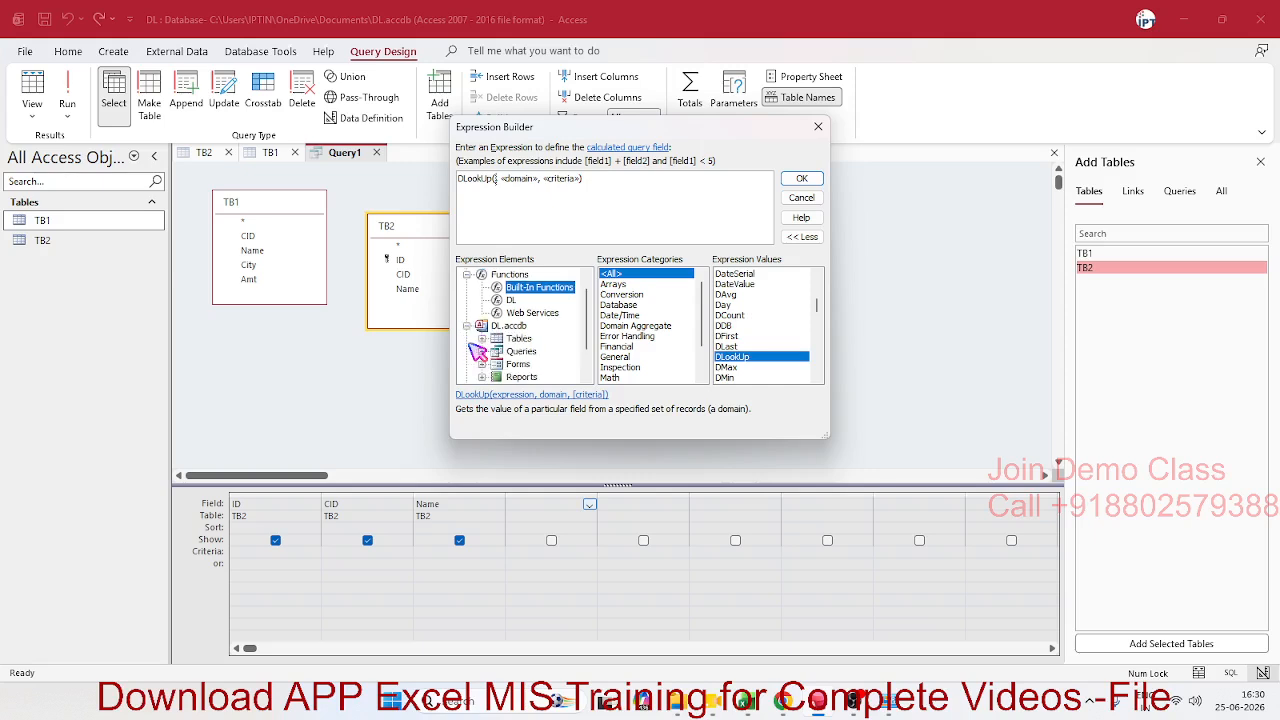
left_click(482, 338)
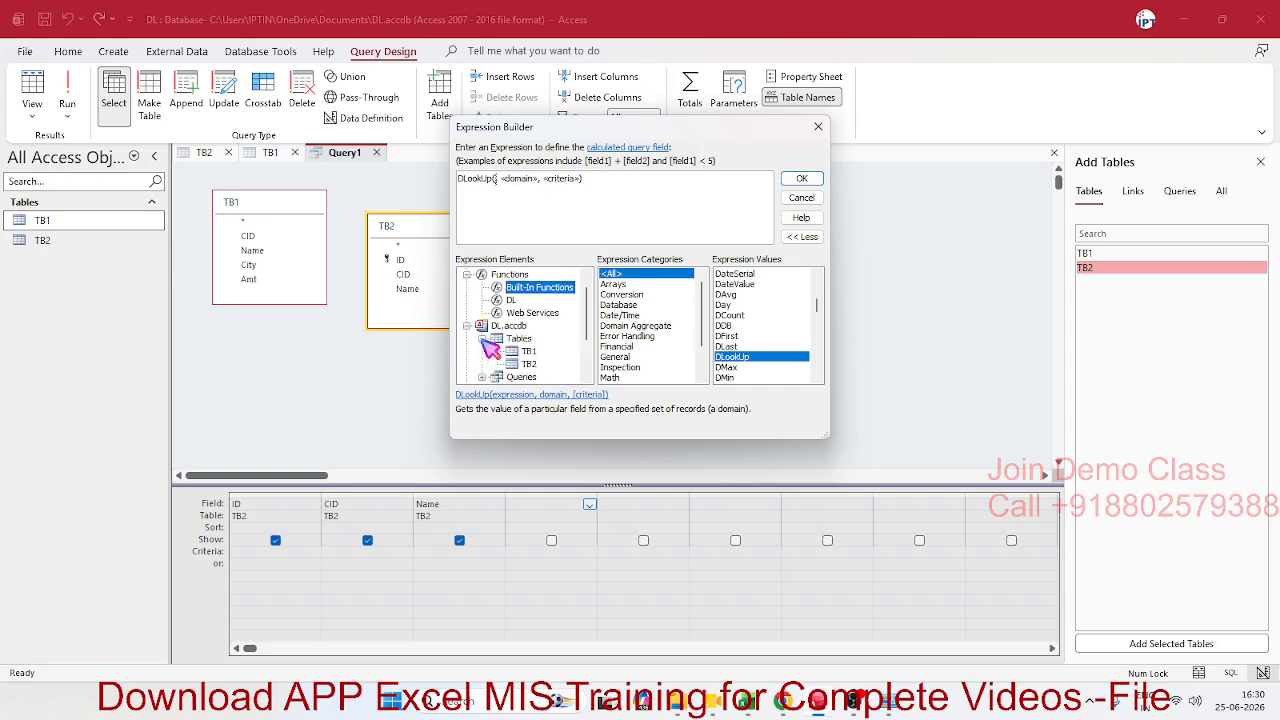
left_click(535, 356)
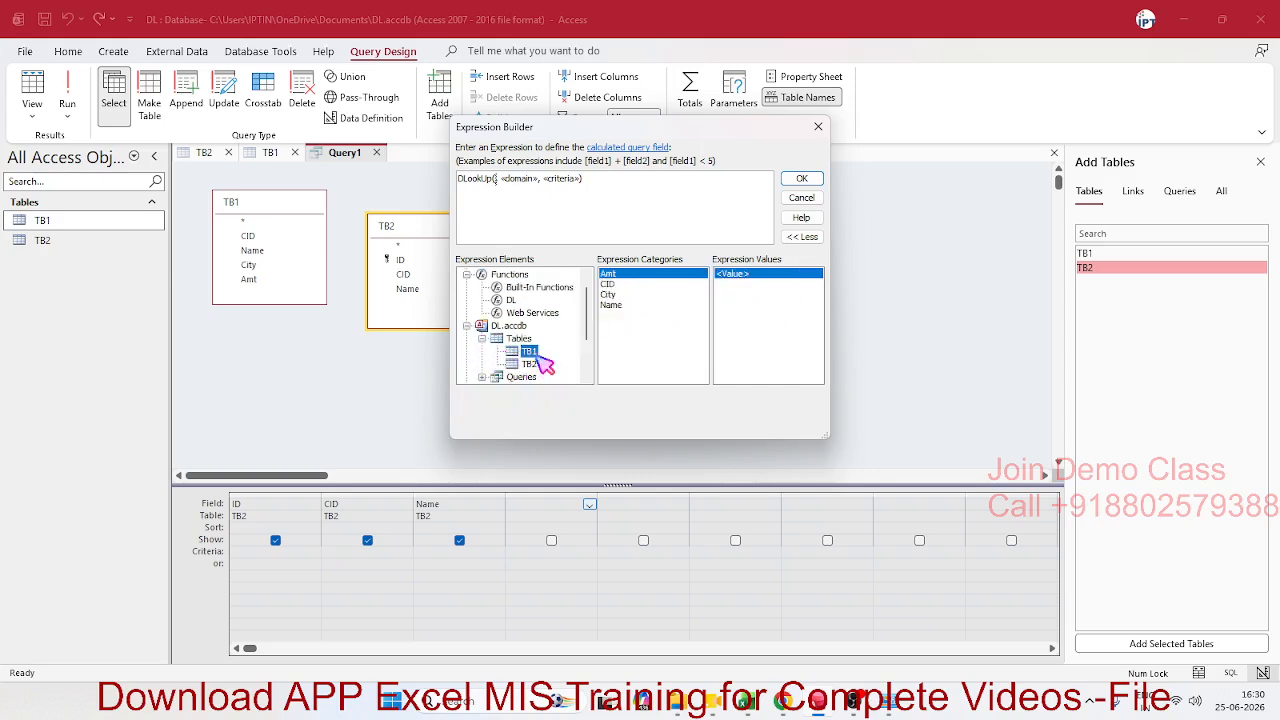
left_click(626, 304)
left_click(620, 294)
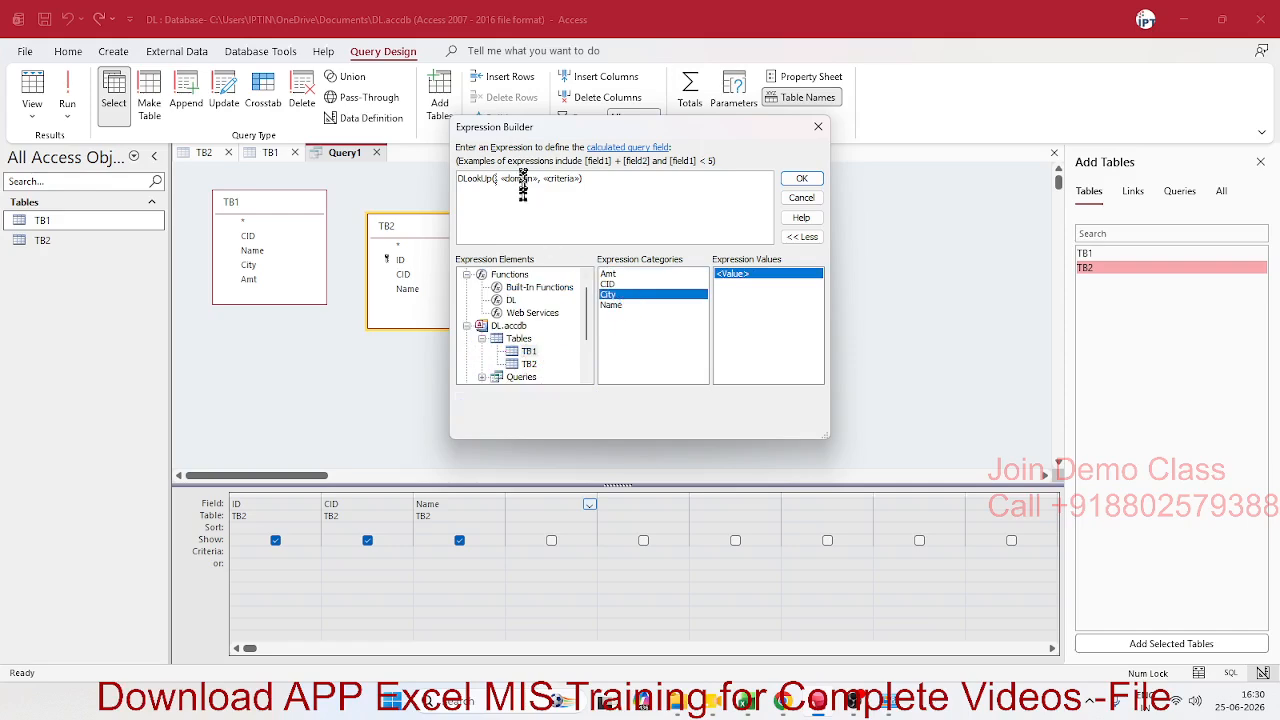
double_click(622, 294)
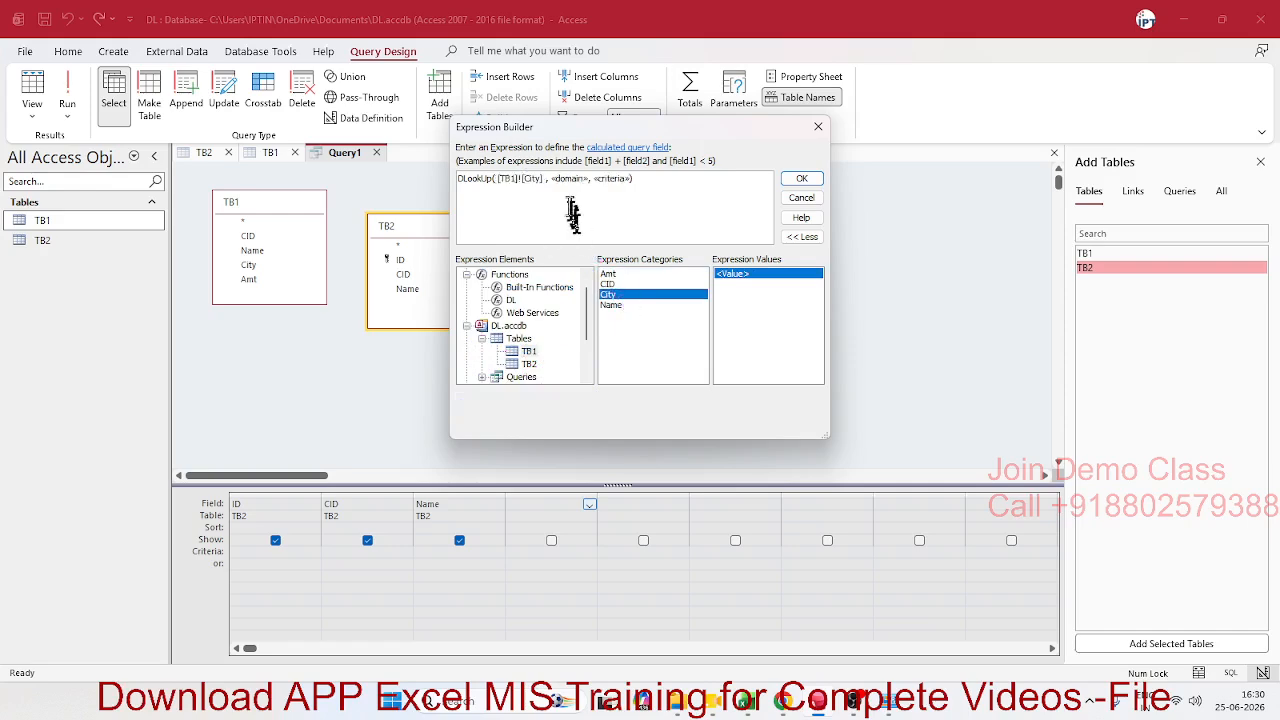
- Replace the domain placeholder of the DLookUp function with [TB1]
left_click(565, 178)
key("Delete")
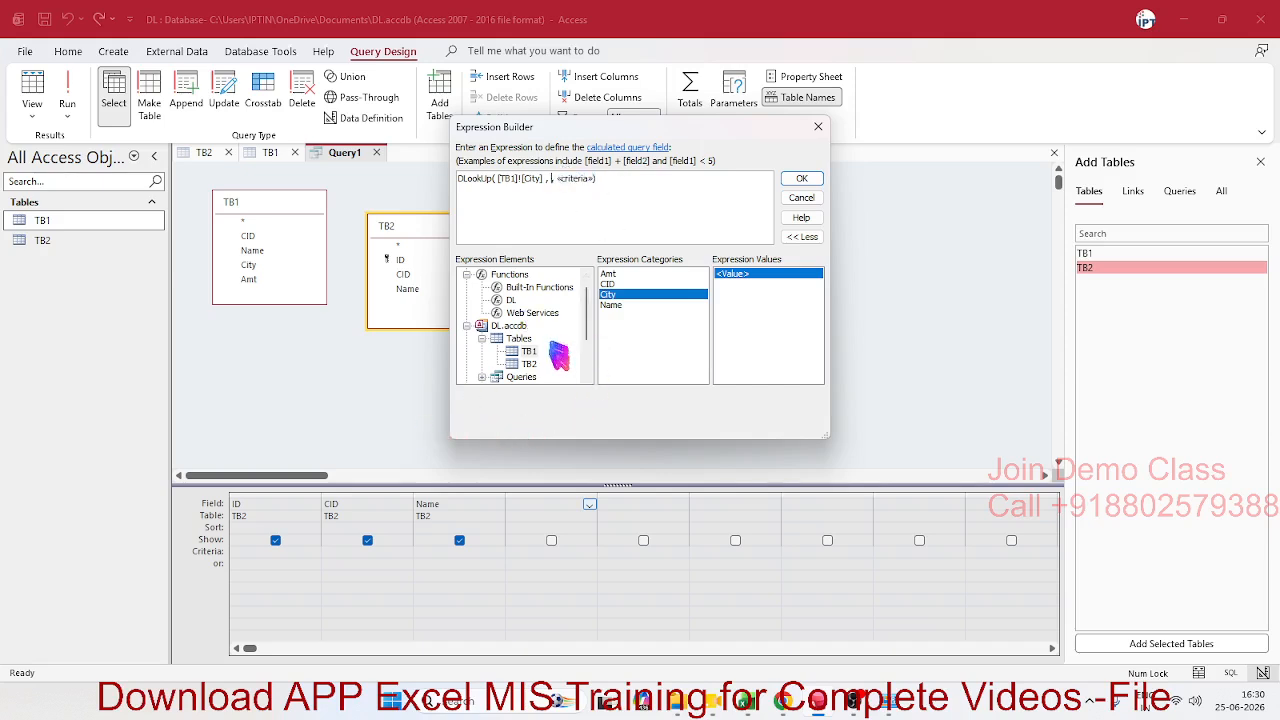
type("[TB")
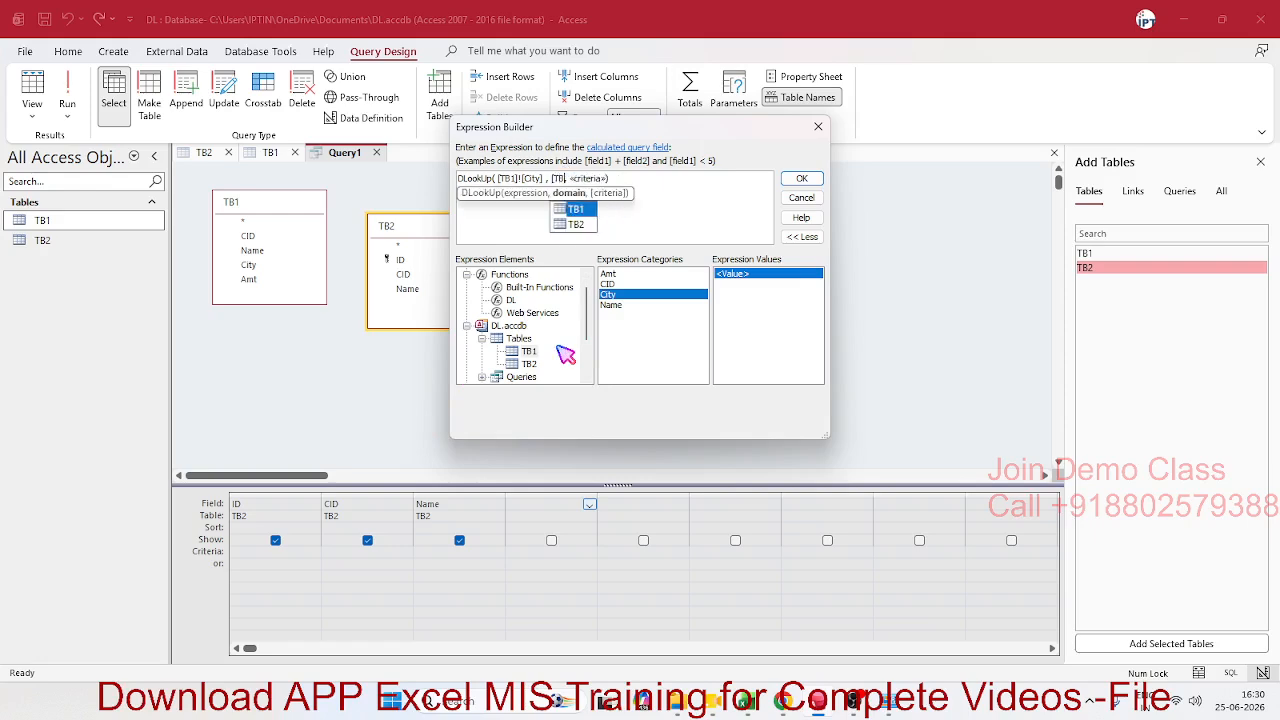
key("Tab")
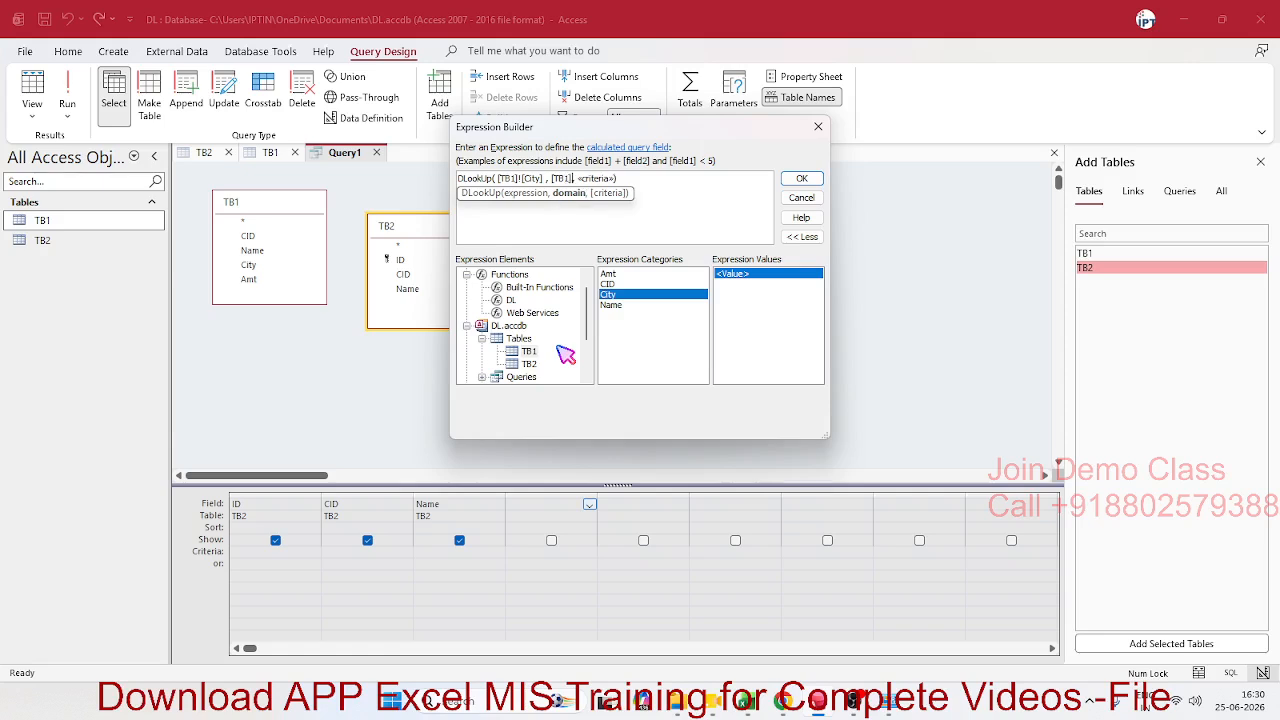
left_click(513, 222)
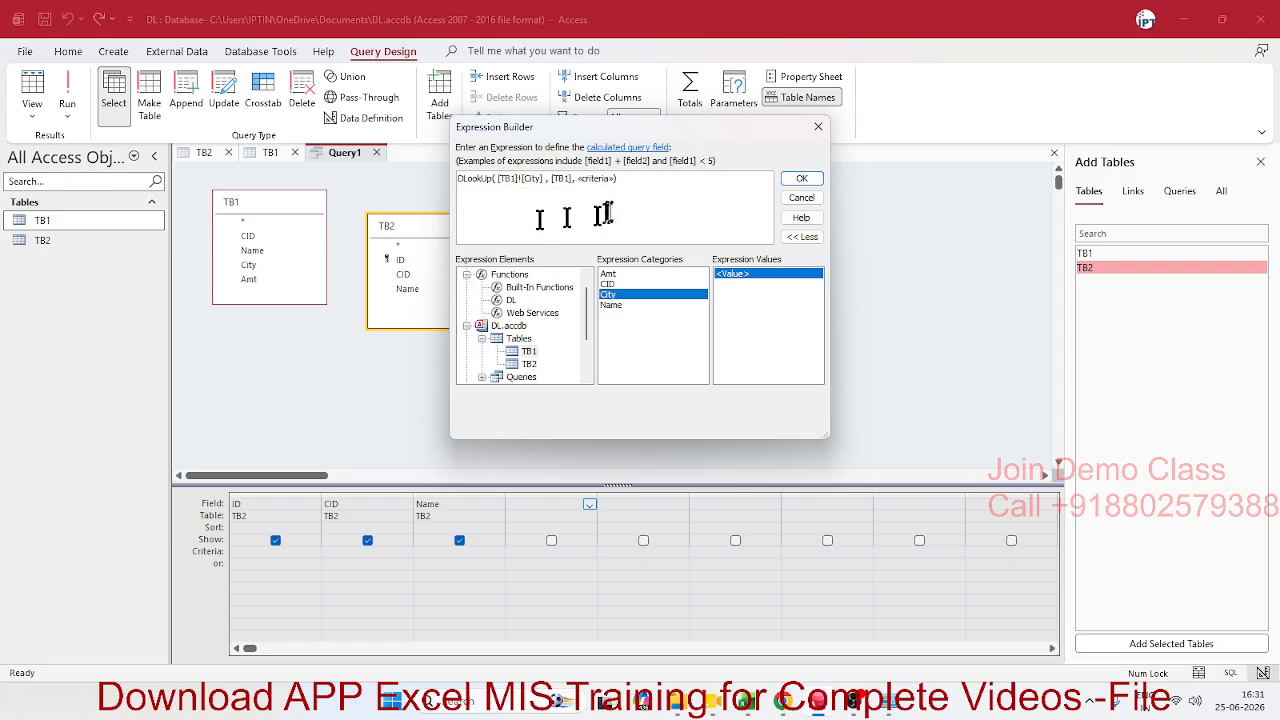
- Replace the criteria placeholder with [TB2].[CID]=[TB1].[CID] and accept the DLookUp expression into the query's empty column
left_click(597, 179)
key("BackSpace")
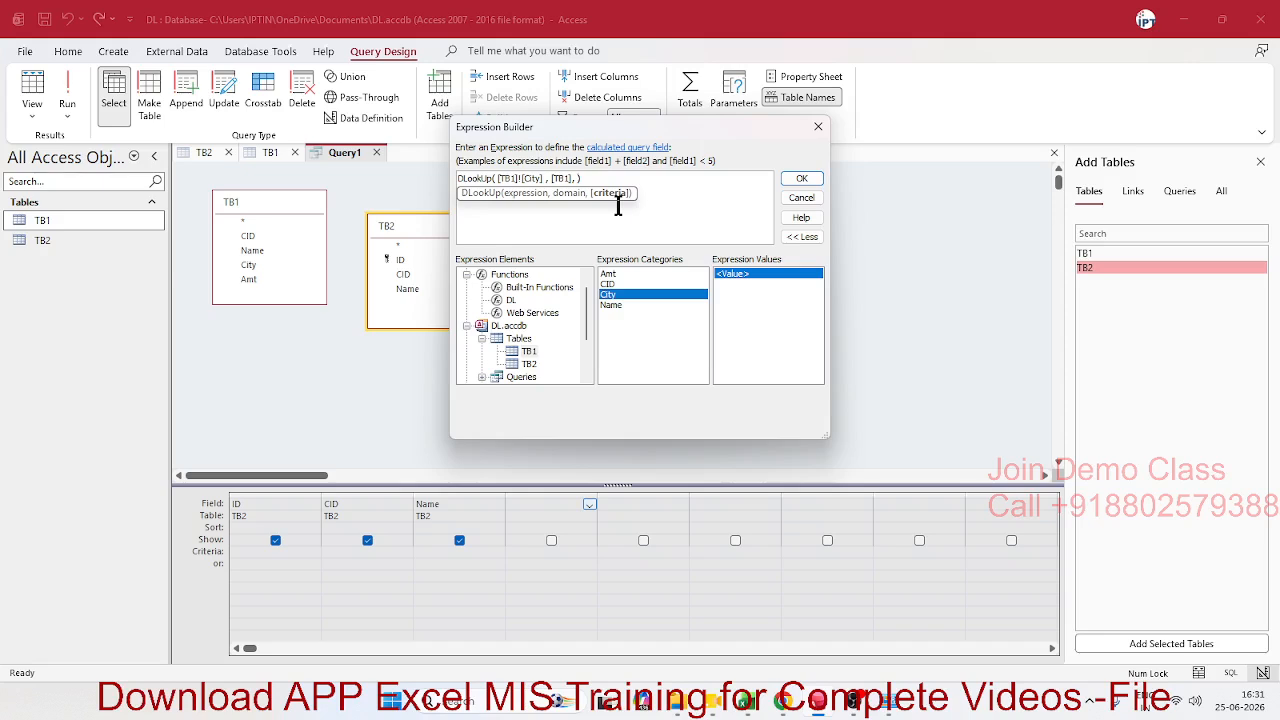
type("TB")
double_click(618, 209)
key("BackSpace")
key("BackSpace")
key("Down")
key("Tab")
type(".")
key("Tab")
type(".CI")
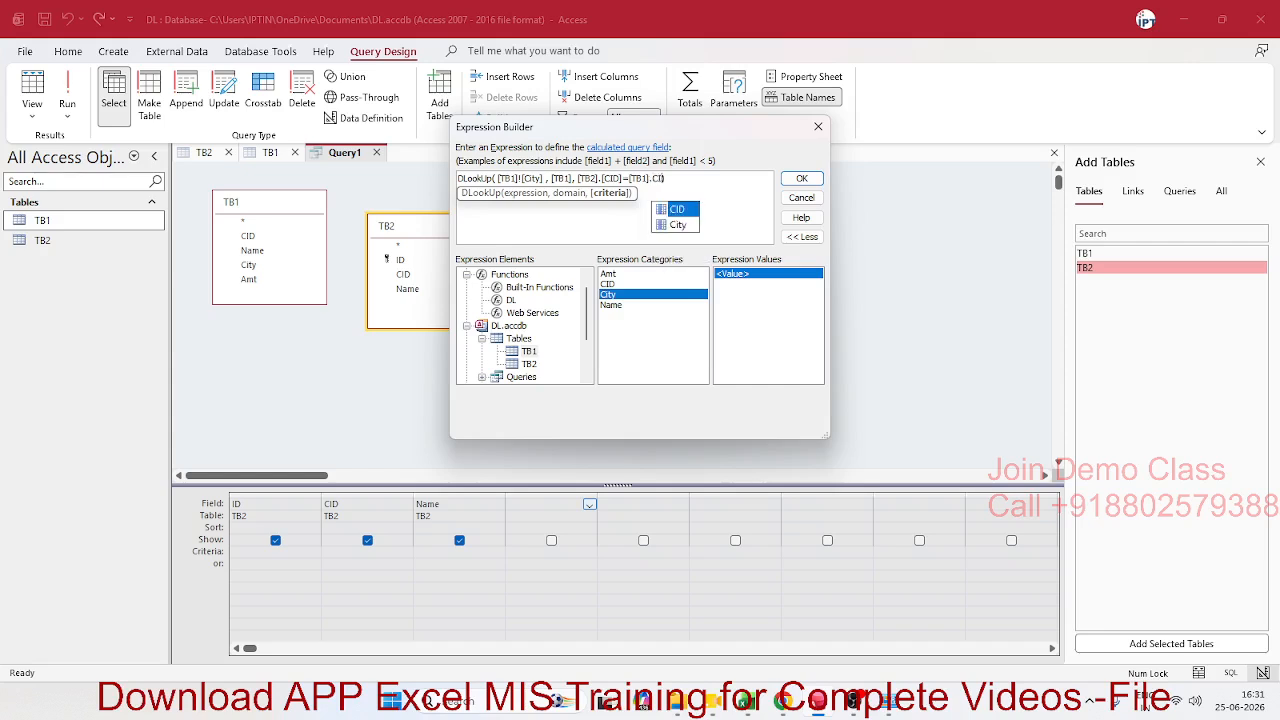
key("Tab")
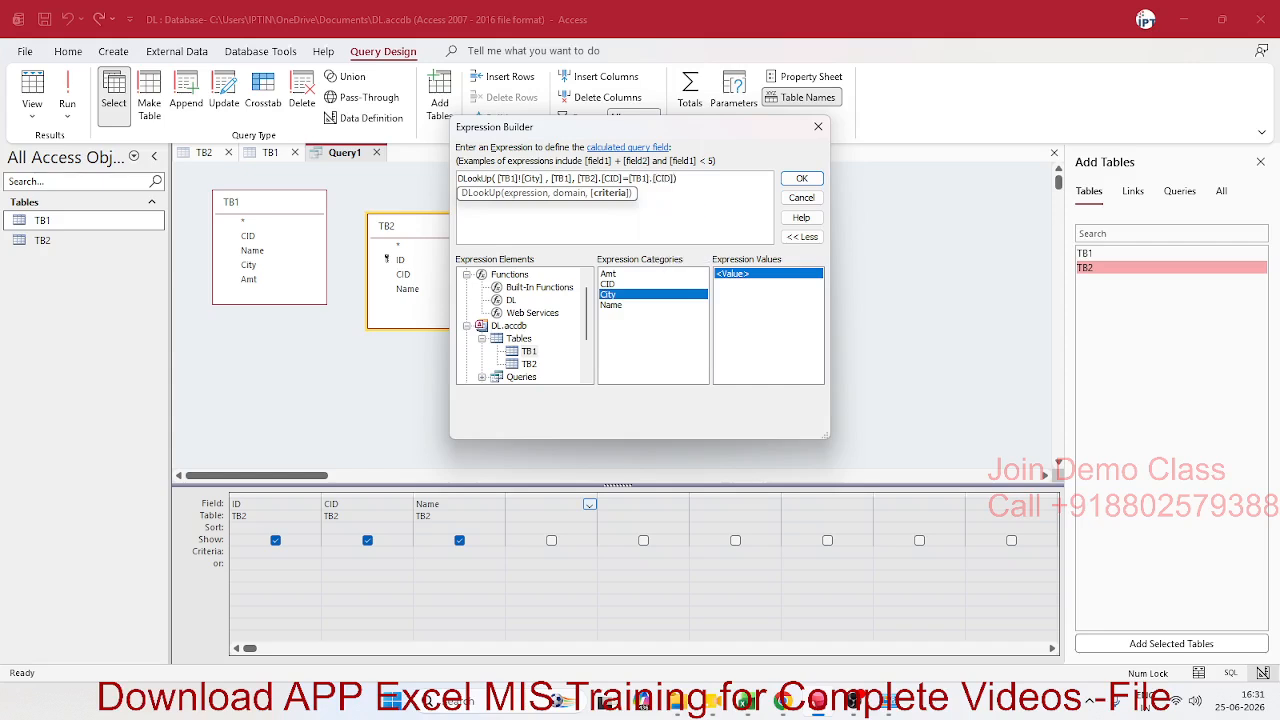
left_click(800, 179)
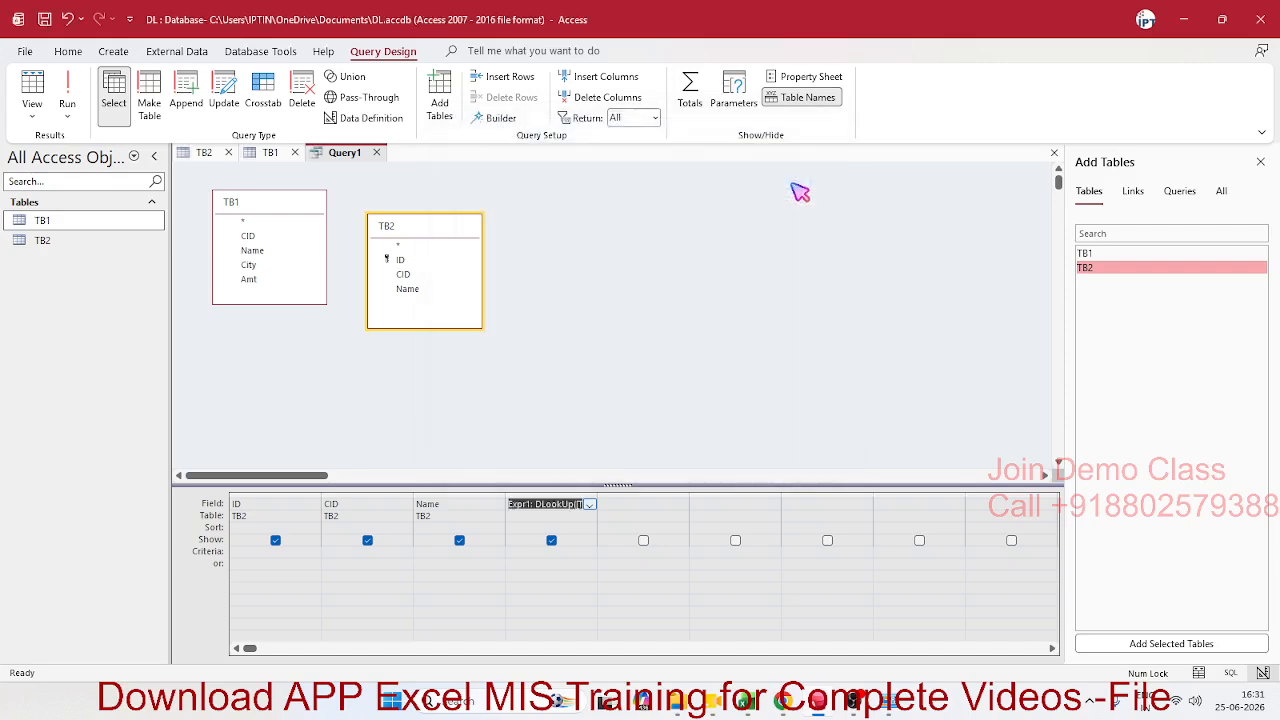
- Name the calculated column City, and save and close the query as Query1
double_click(521, 506)
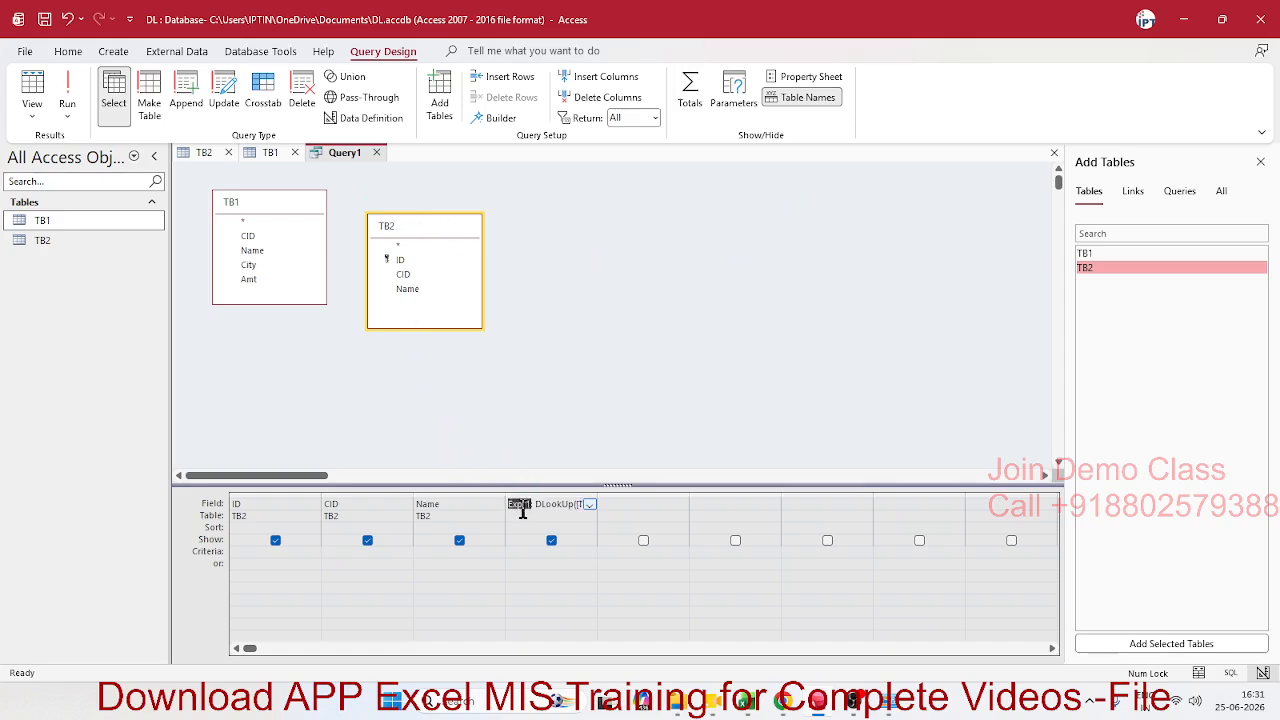
type("City")
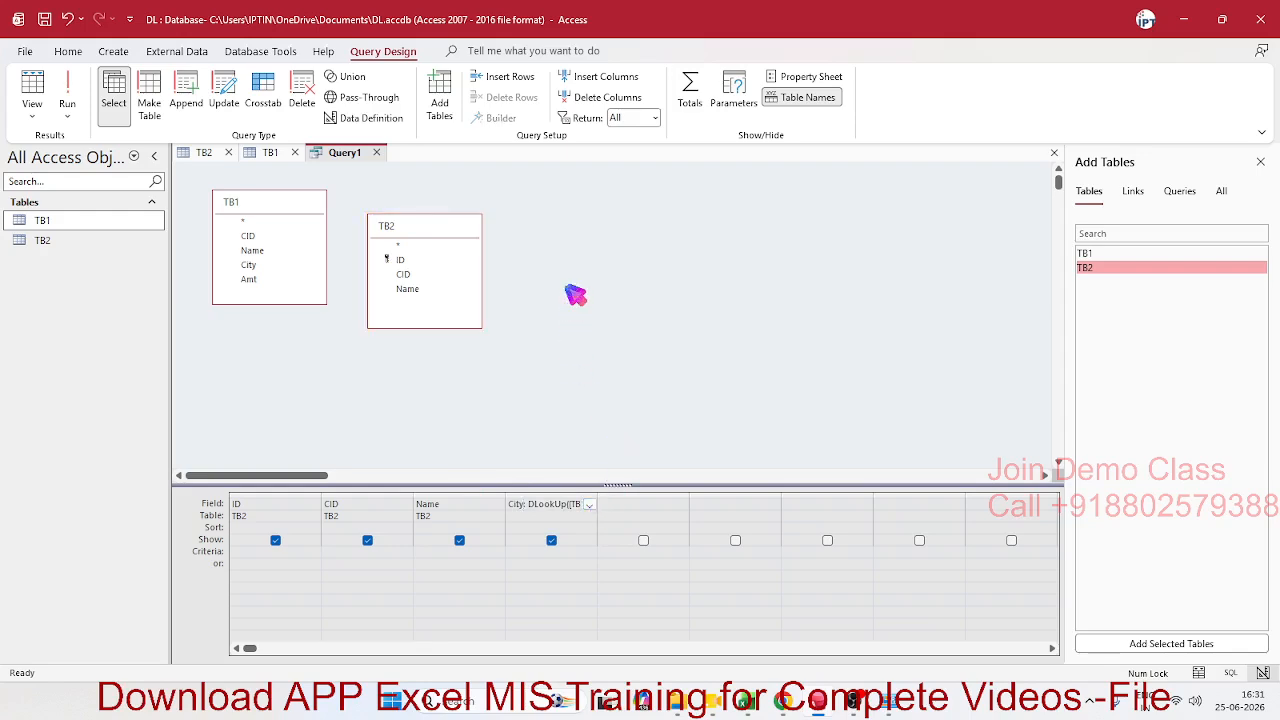
left_click(378, 153)
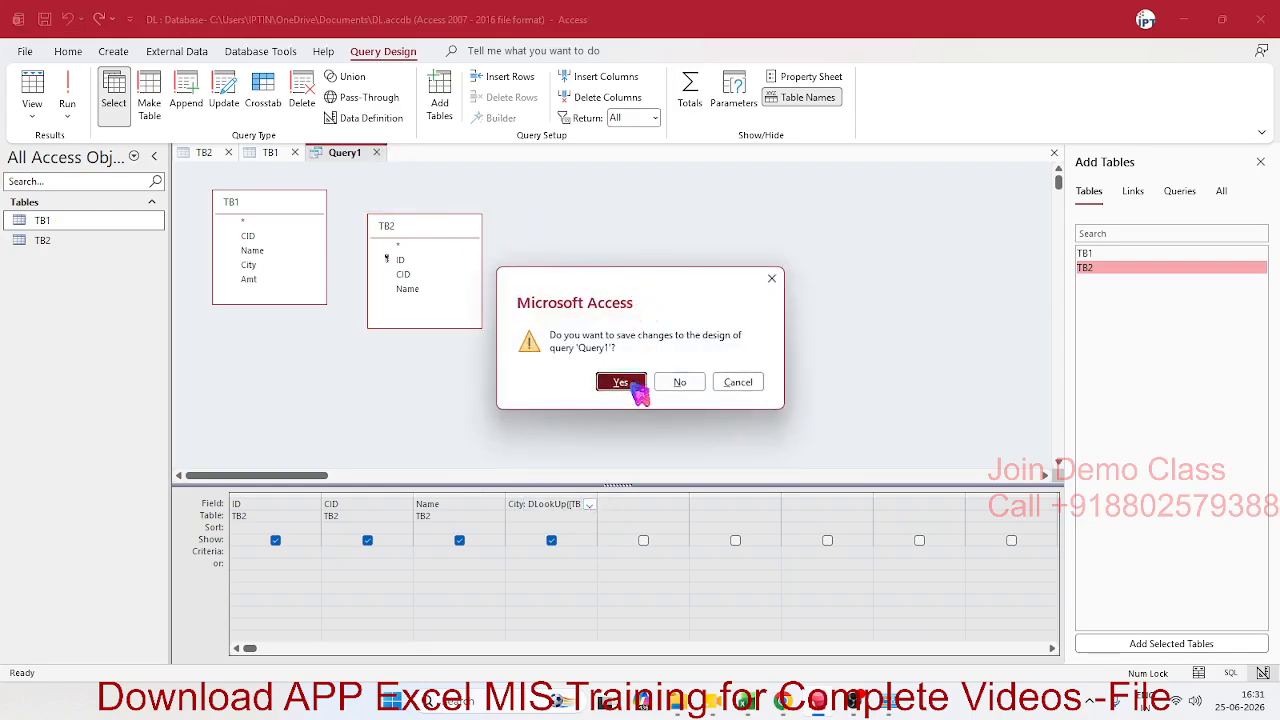
left_click(628, 378)
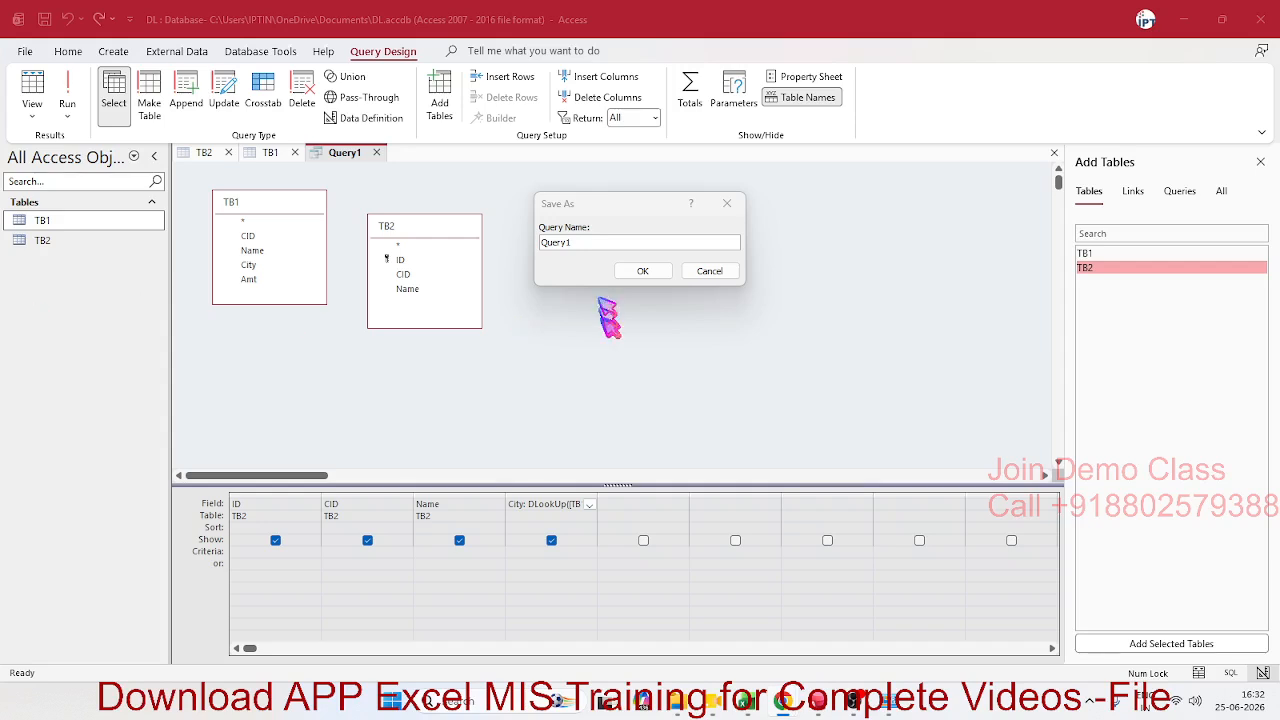
left_click(590, 248)
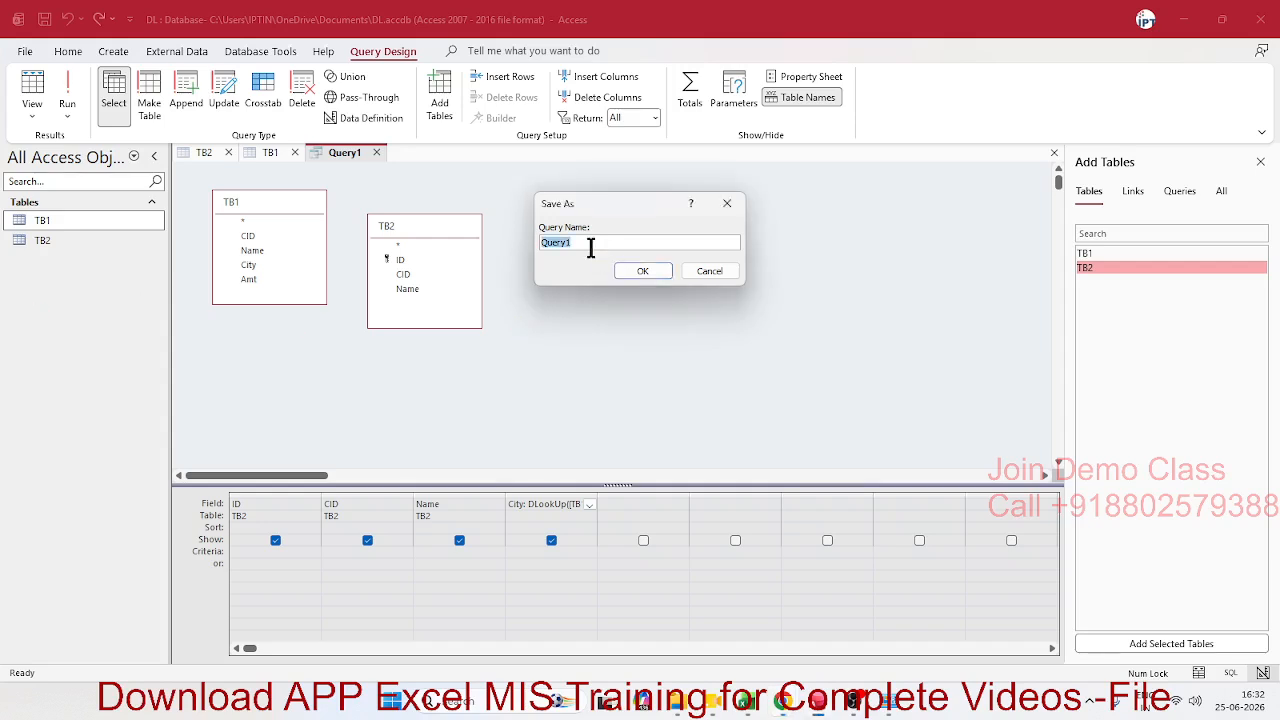
left_click(644, 276)
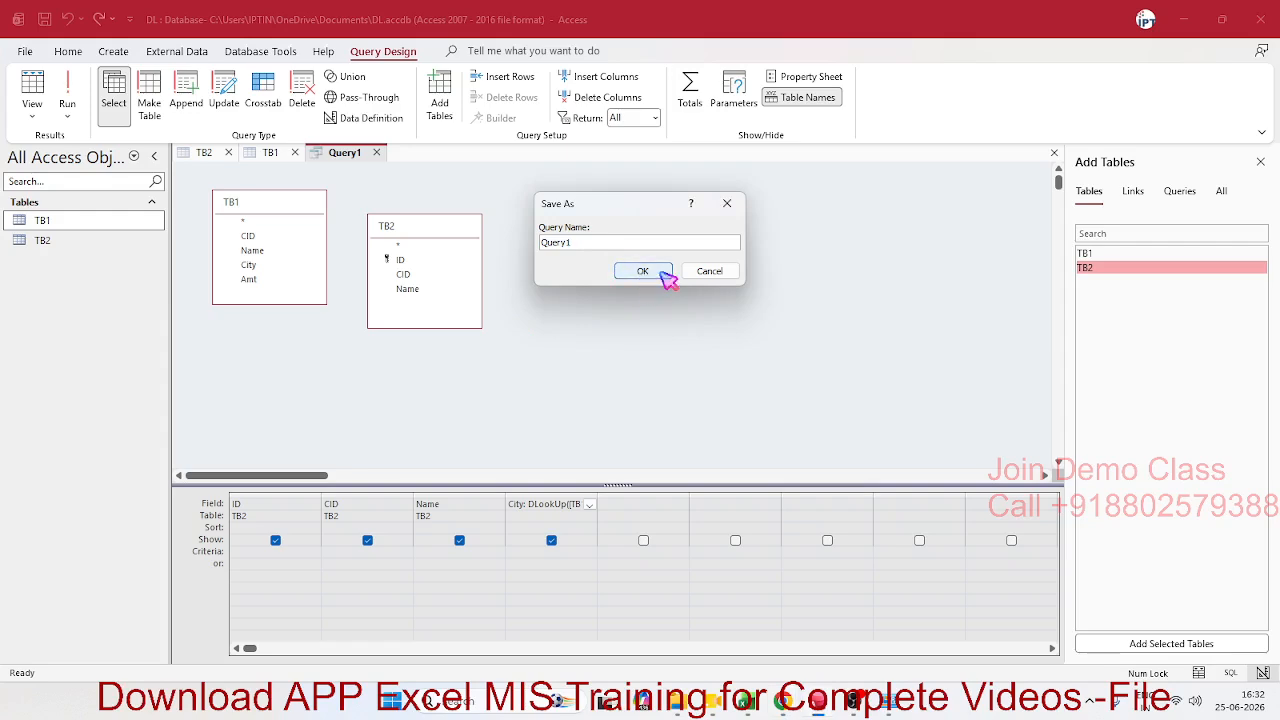
left_click(664, 275)
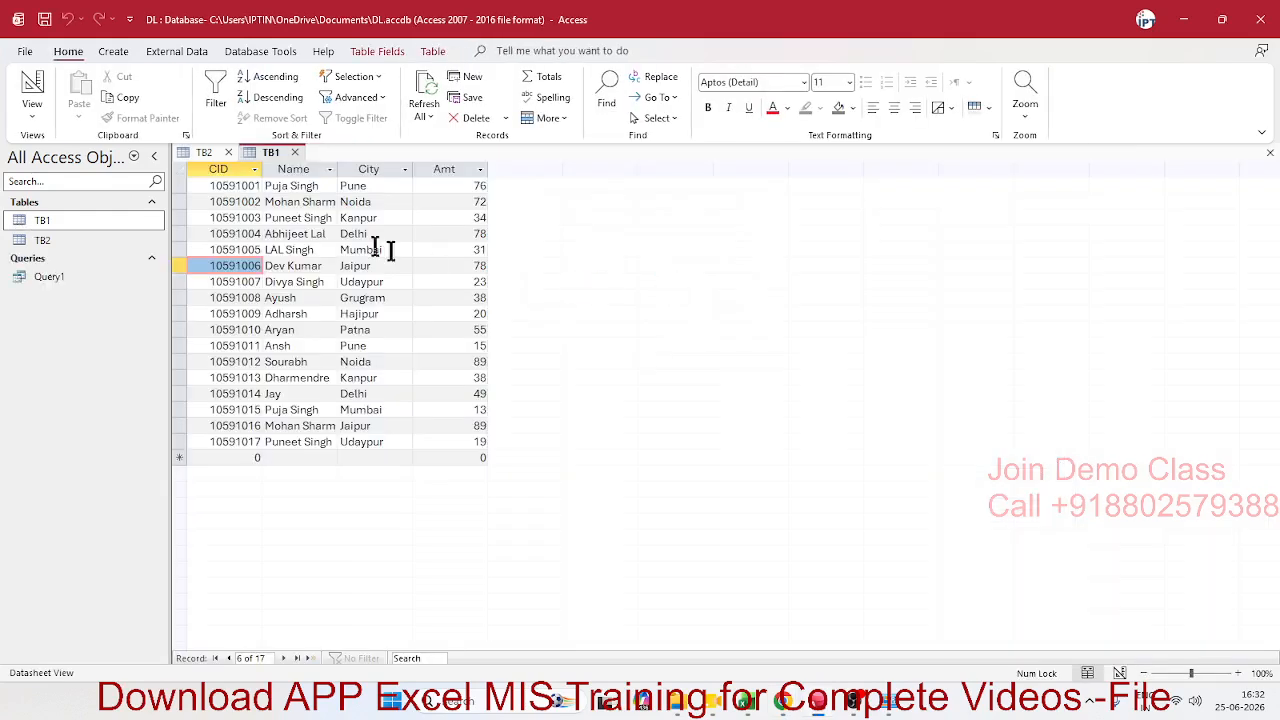
- Run Query1 with the TB1 parameter left blank, check the City column, and close the results
double_click(45, 277)
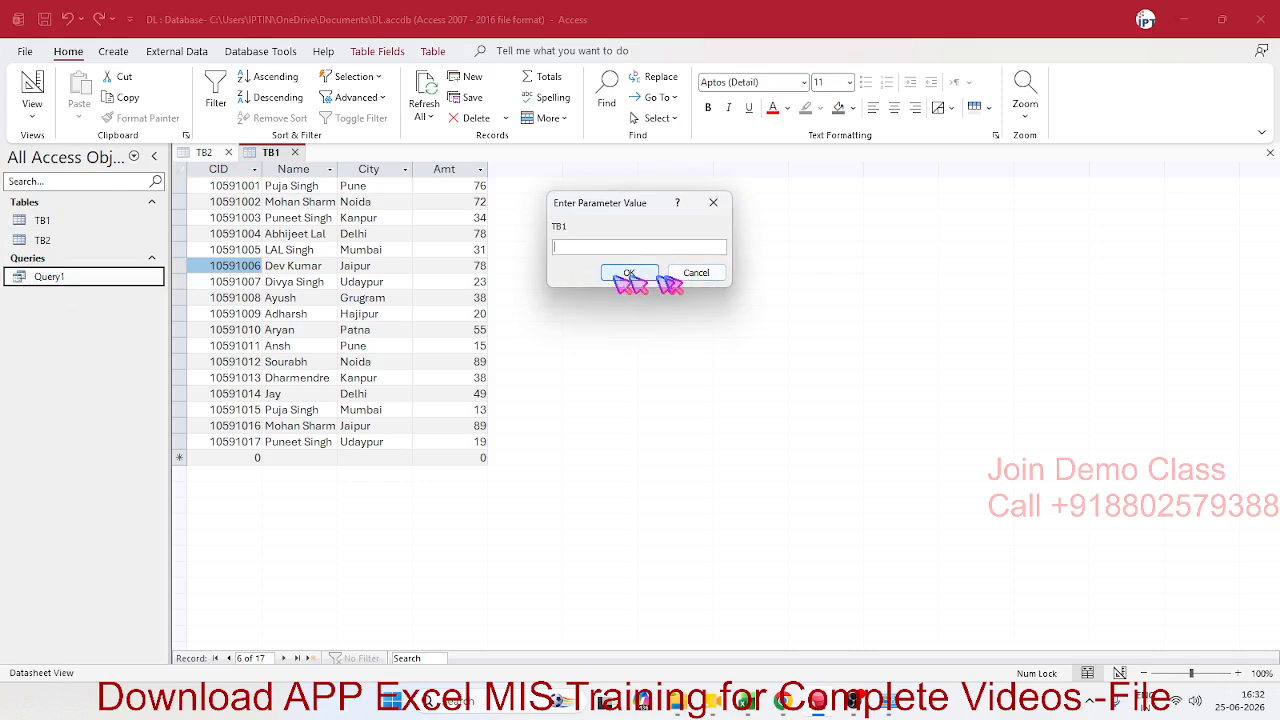
left_click(627, 274)
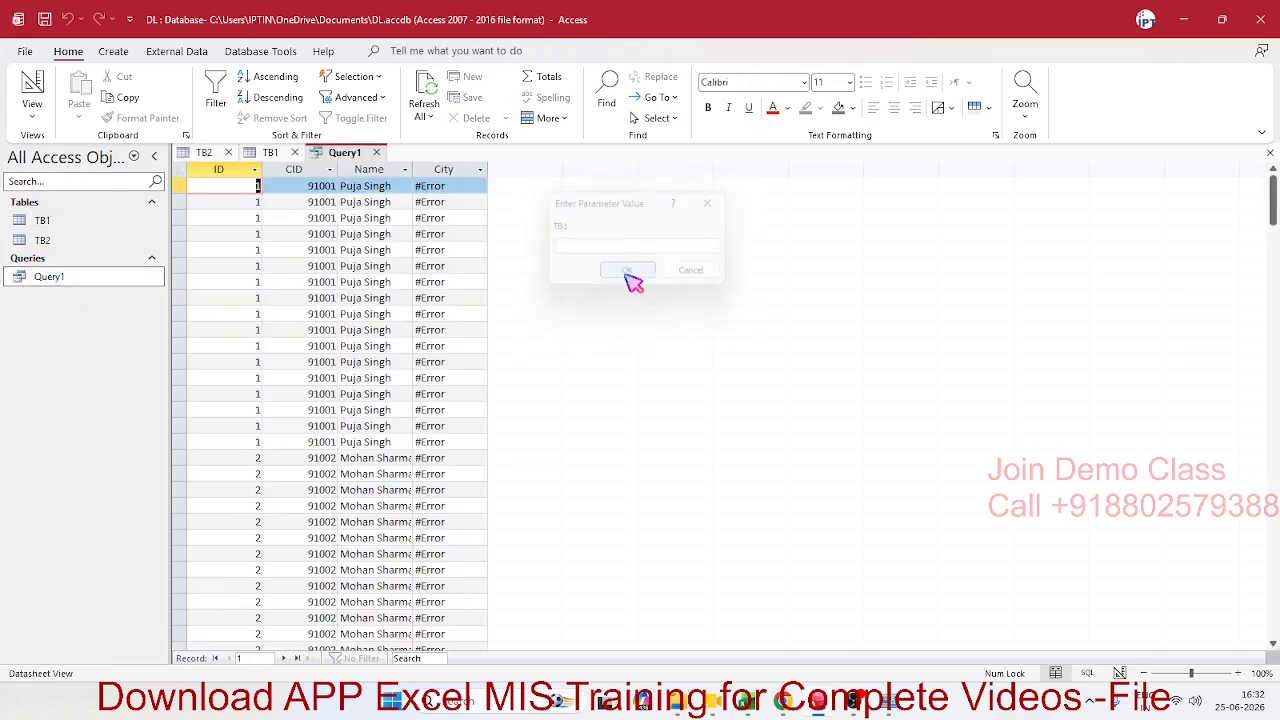
left_click(447, 232)
left_click(376, 152)
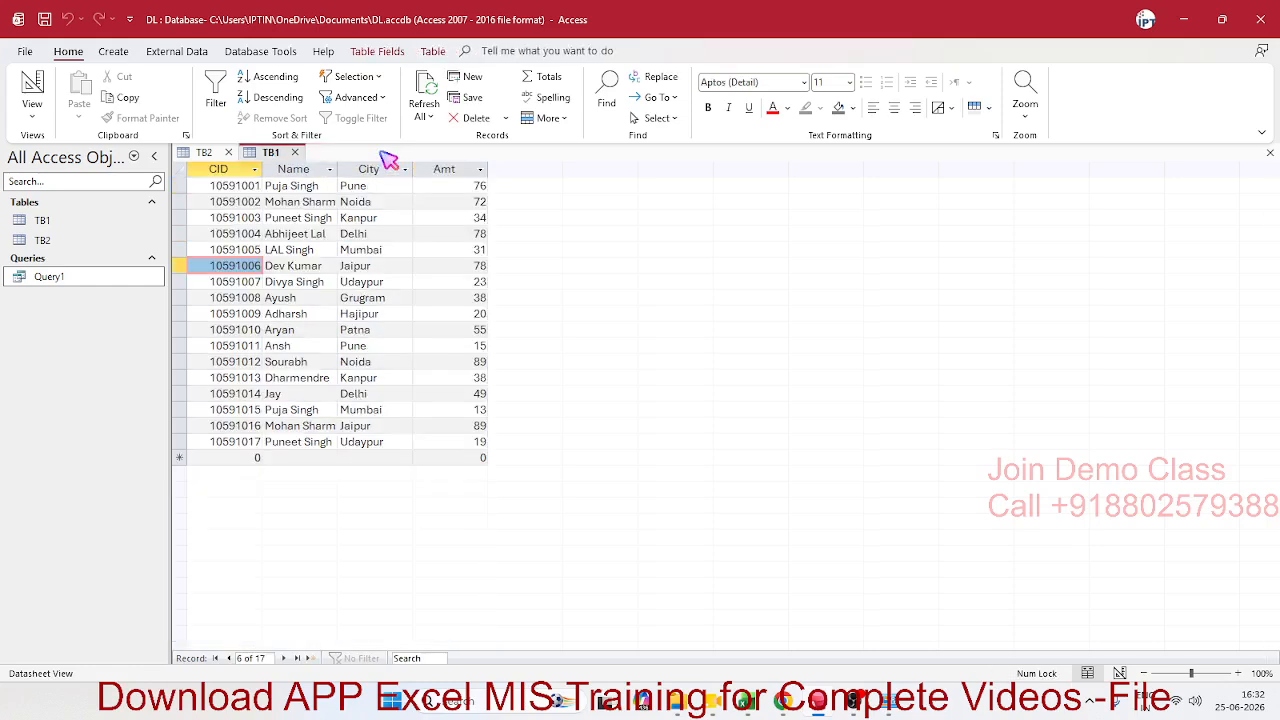
- Edit Query1's City expression in the Zoom box, replacing the dots in the criteria with exclamation marks: [TB2]![CID]=[TB1]![CID]
right_click(66, 277)
left_click(112, 308)
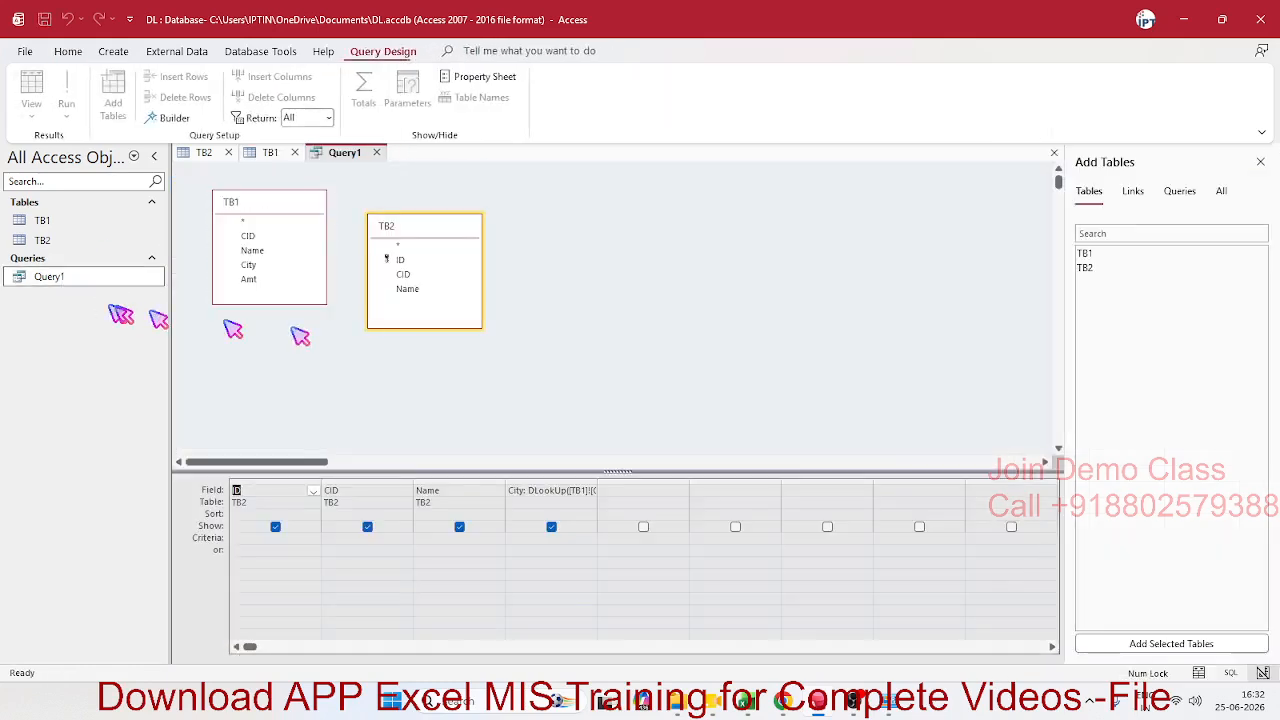
right_click(578, 488)
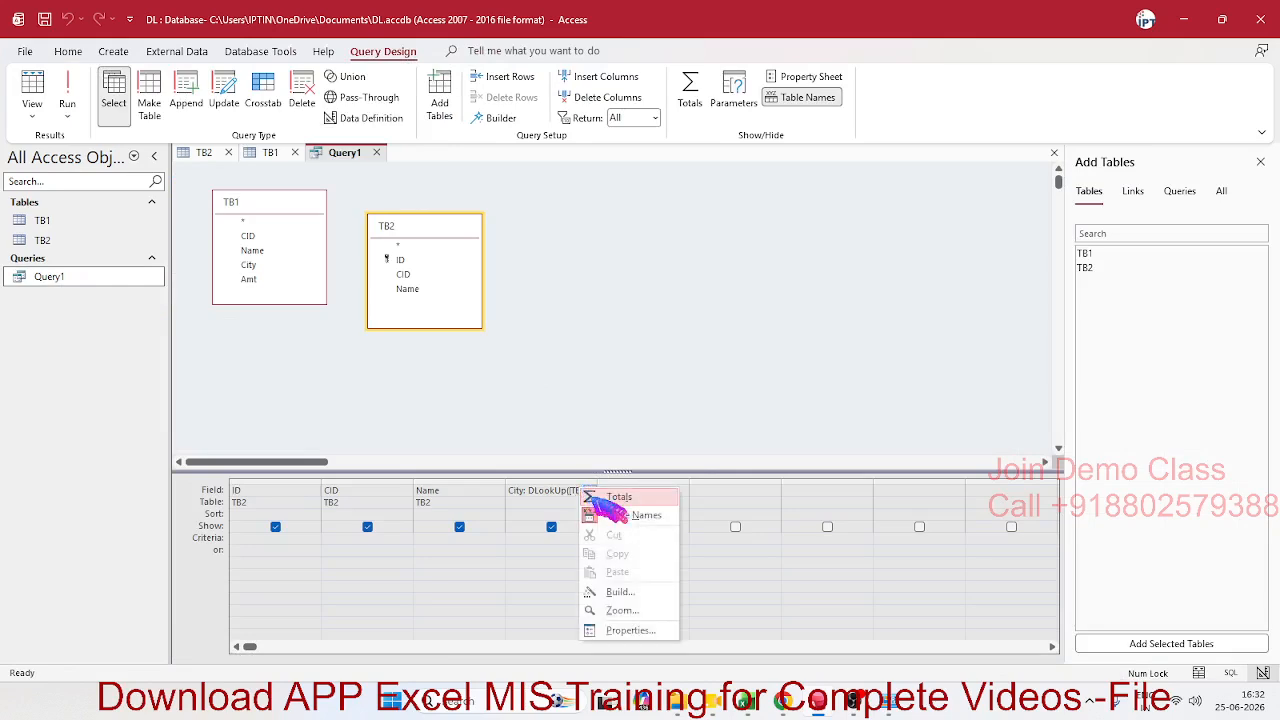
left_click(646, 610)
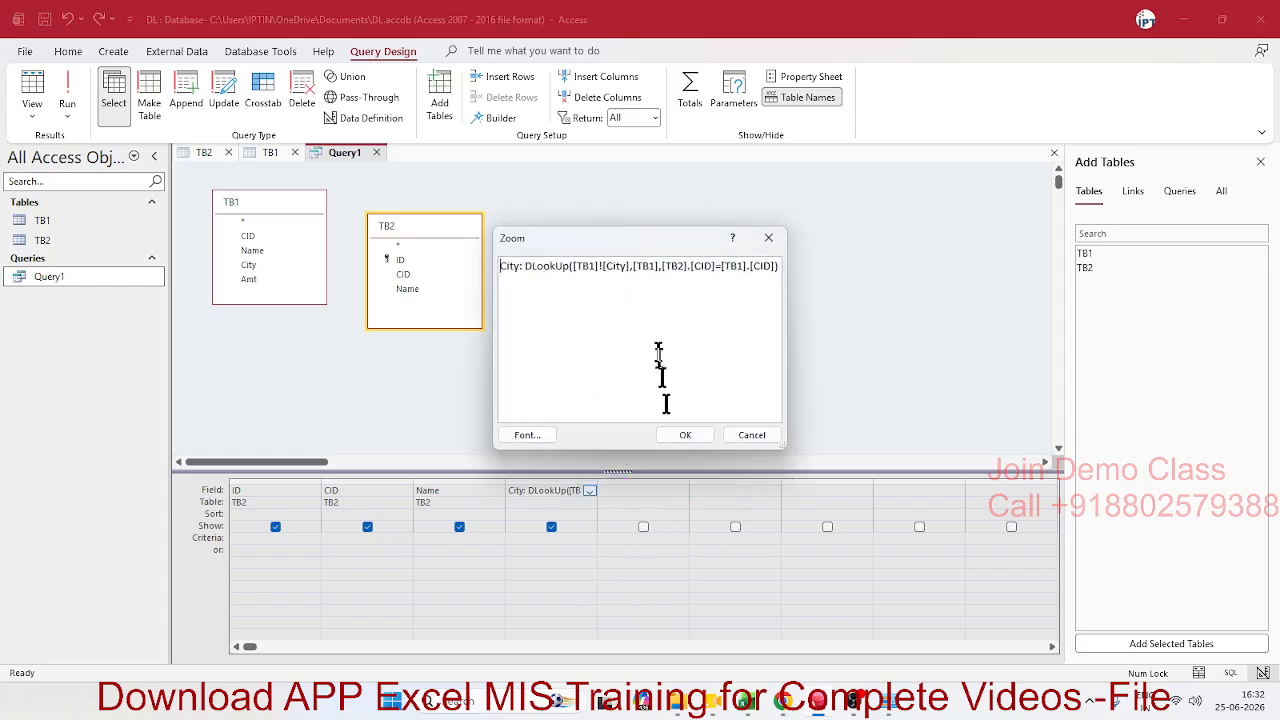
double_click(617, 267)
left_click(620, 270)
key("Delete")
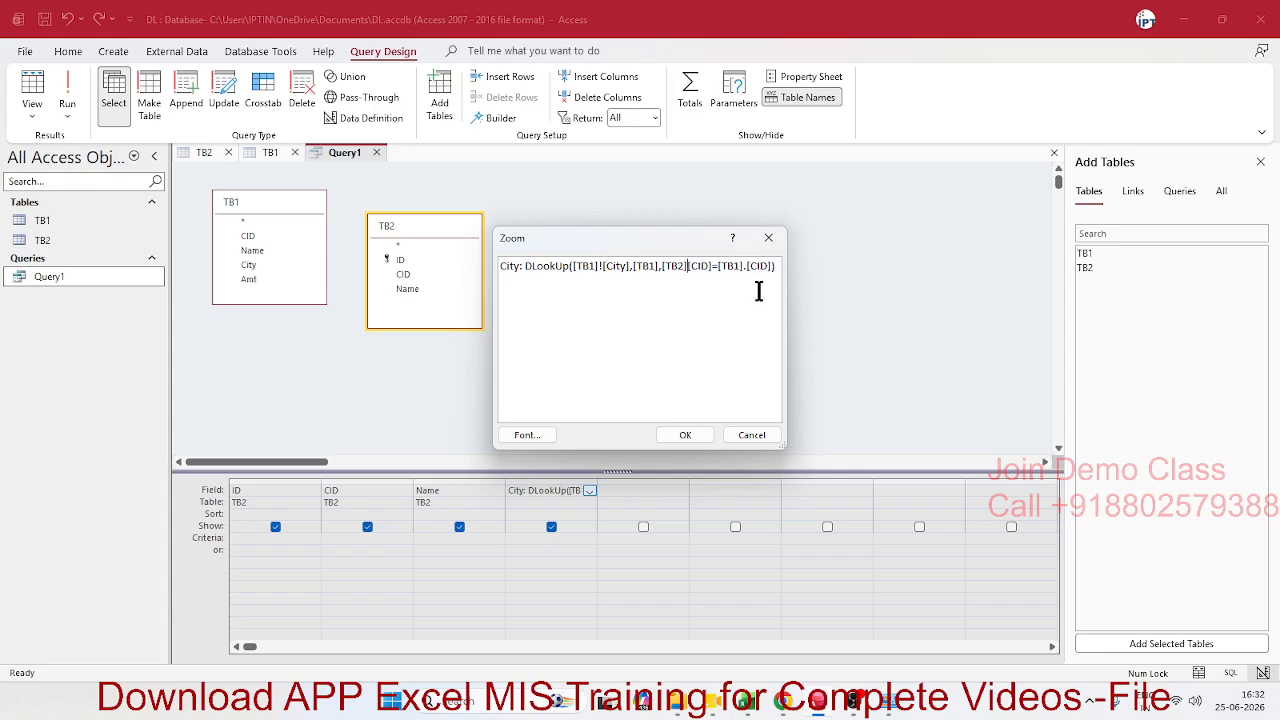
type("!")
left_click(748, 266)
key("Delete")
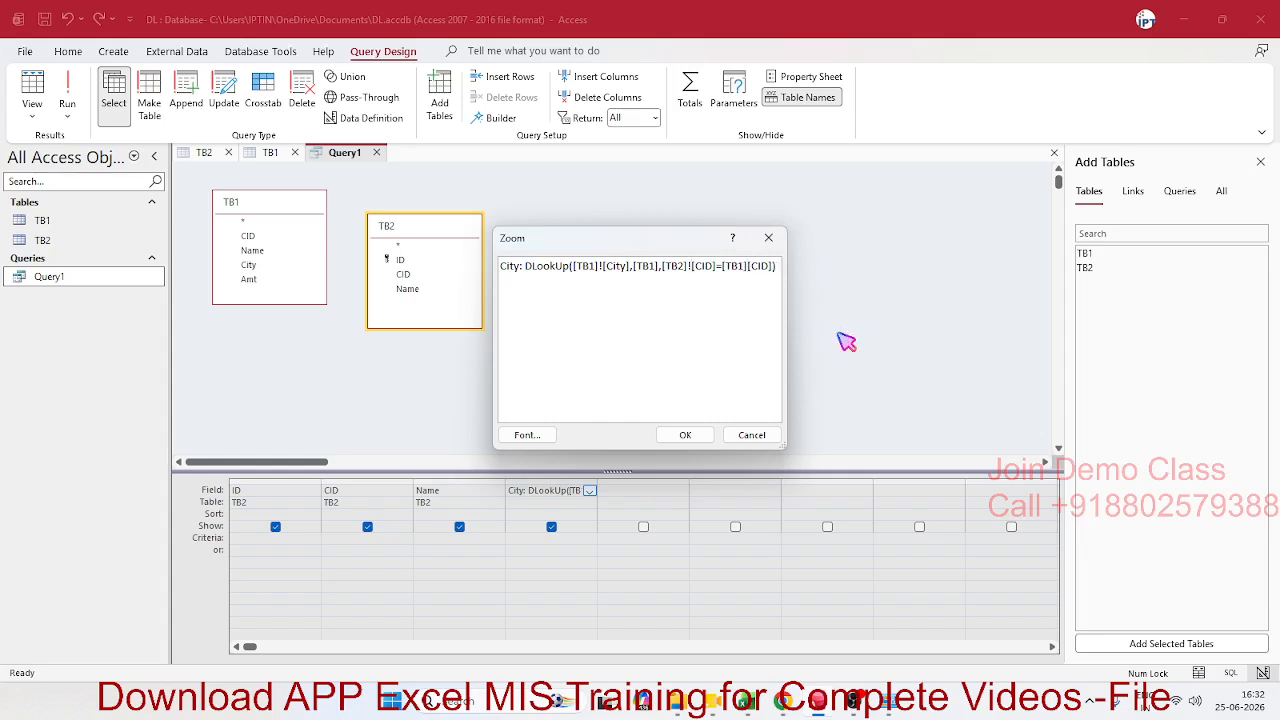
type("!")
key("ctrl+a")
left_click(680, 437)
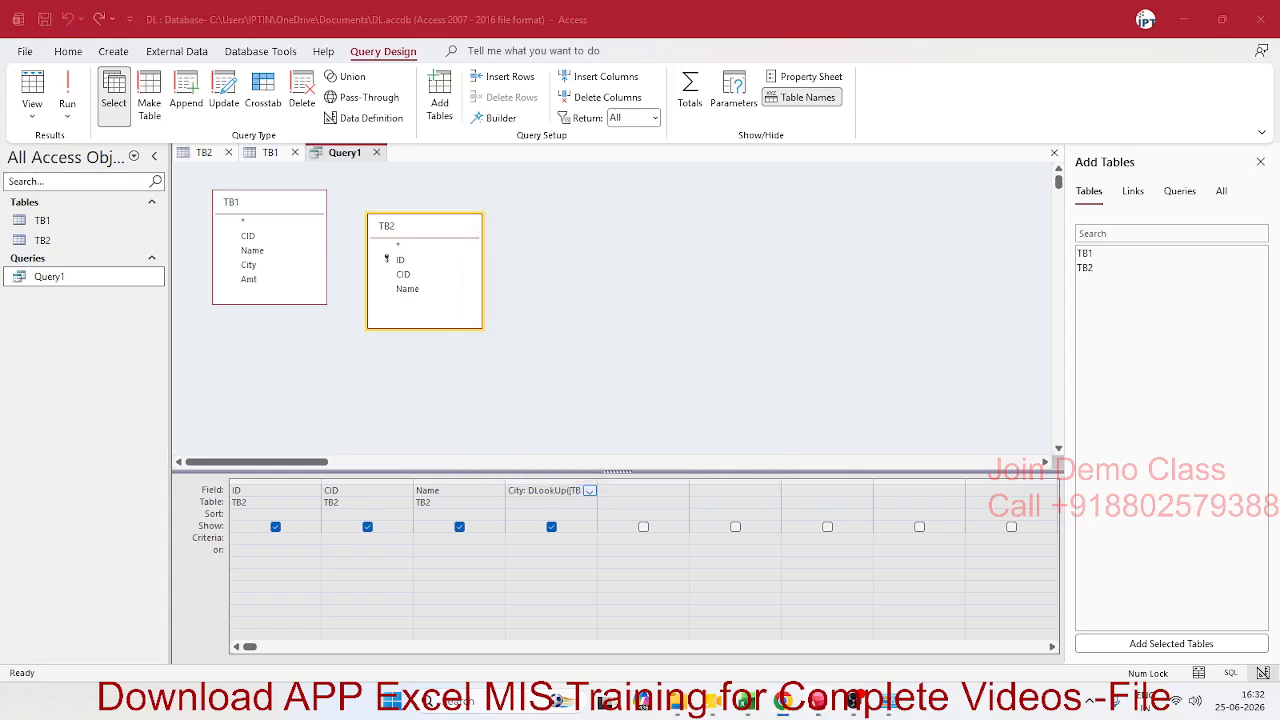
- Close Query1 with its design changes saved, and rerun it, cancelling the TB1 parameter prompt
left_click(376, 152)
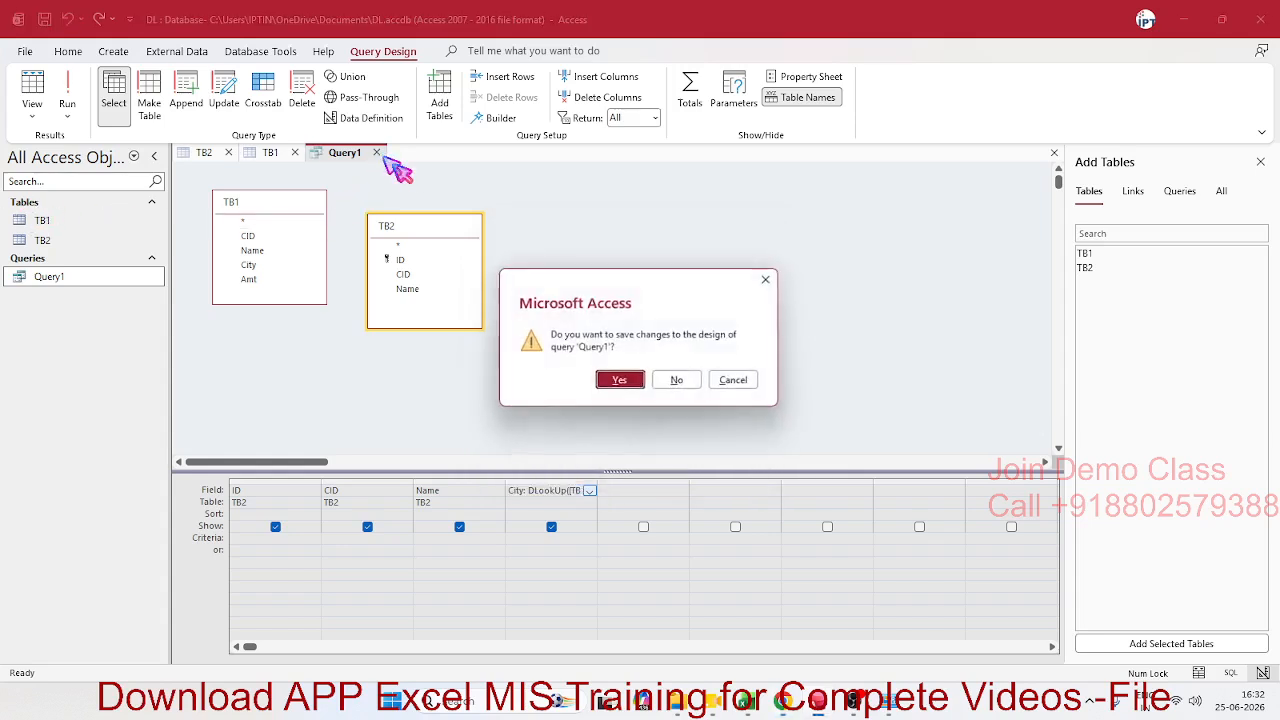
left_click(621, 382)
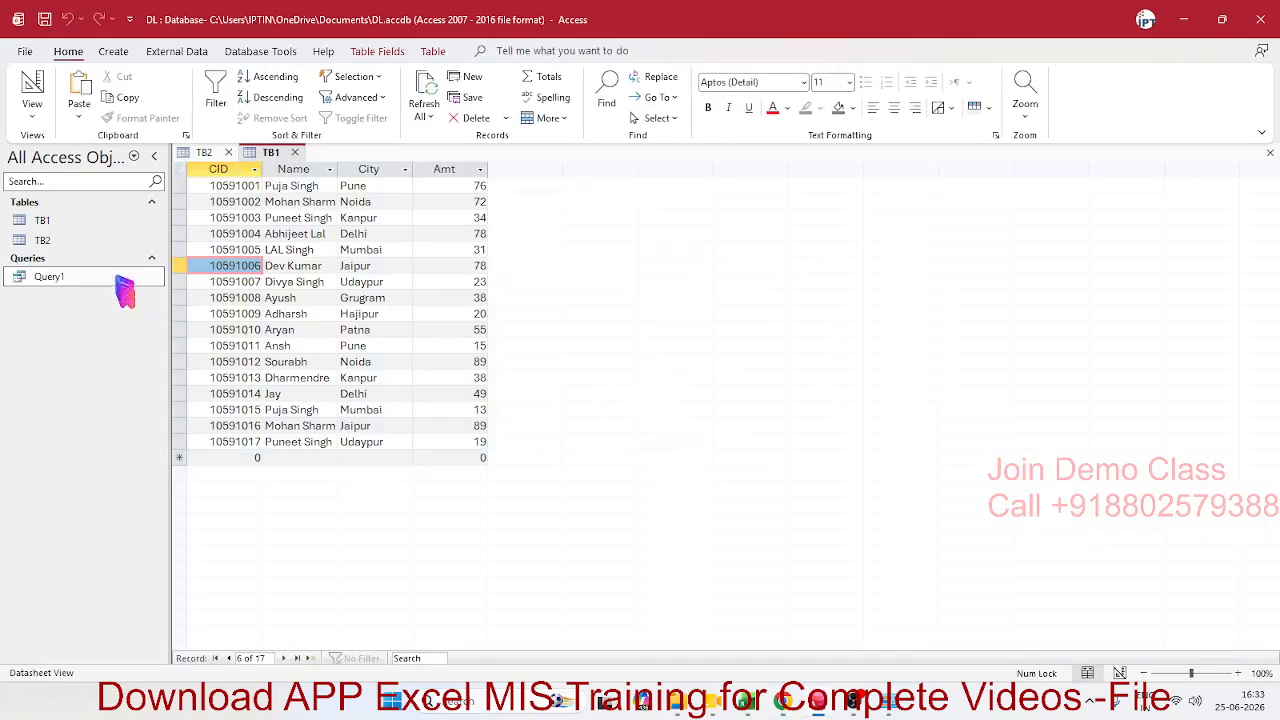
double_click(120, 281)
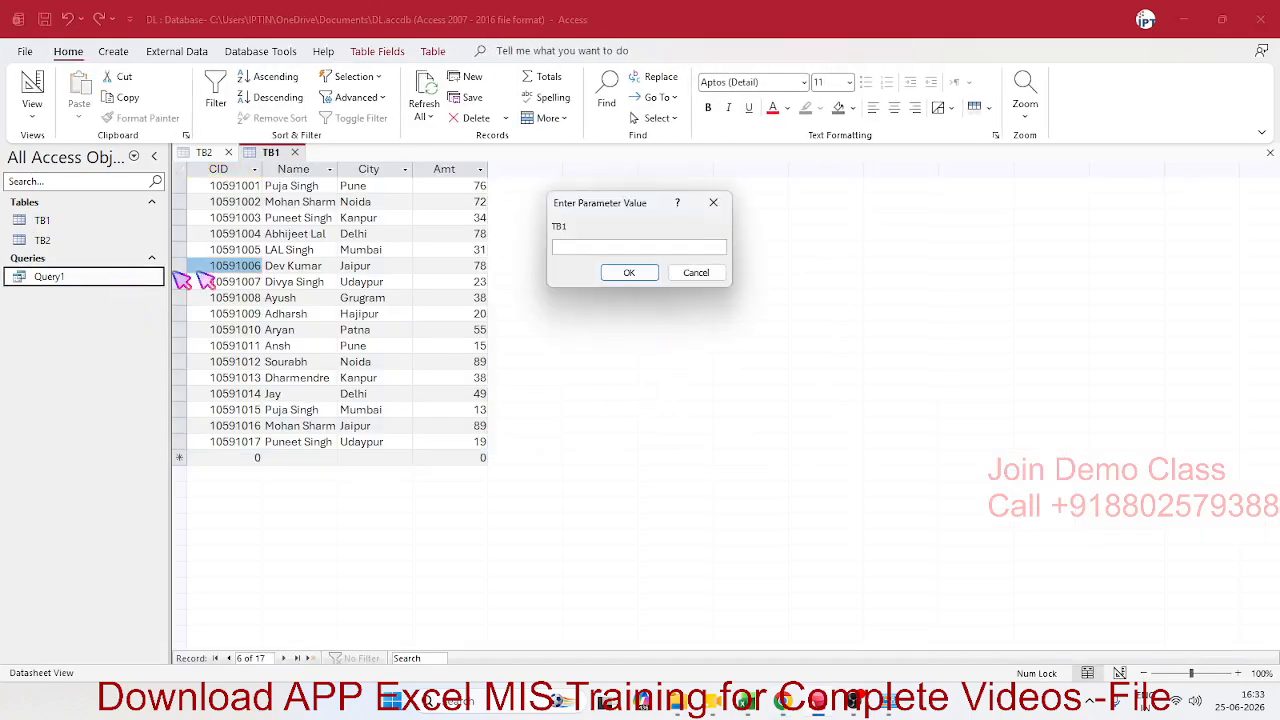
left_click(680, 280)
- Reopen Query1's design and remove the [TB1]! prefix from the City expression's first argument in the Expression Builder, leaving [City]
right_click(145, 280)
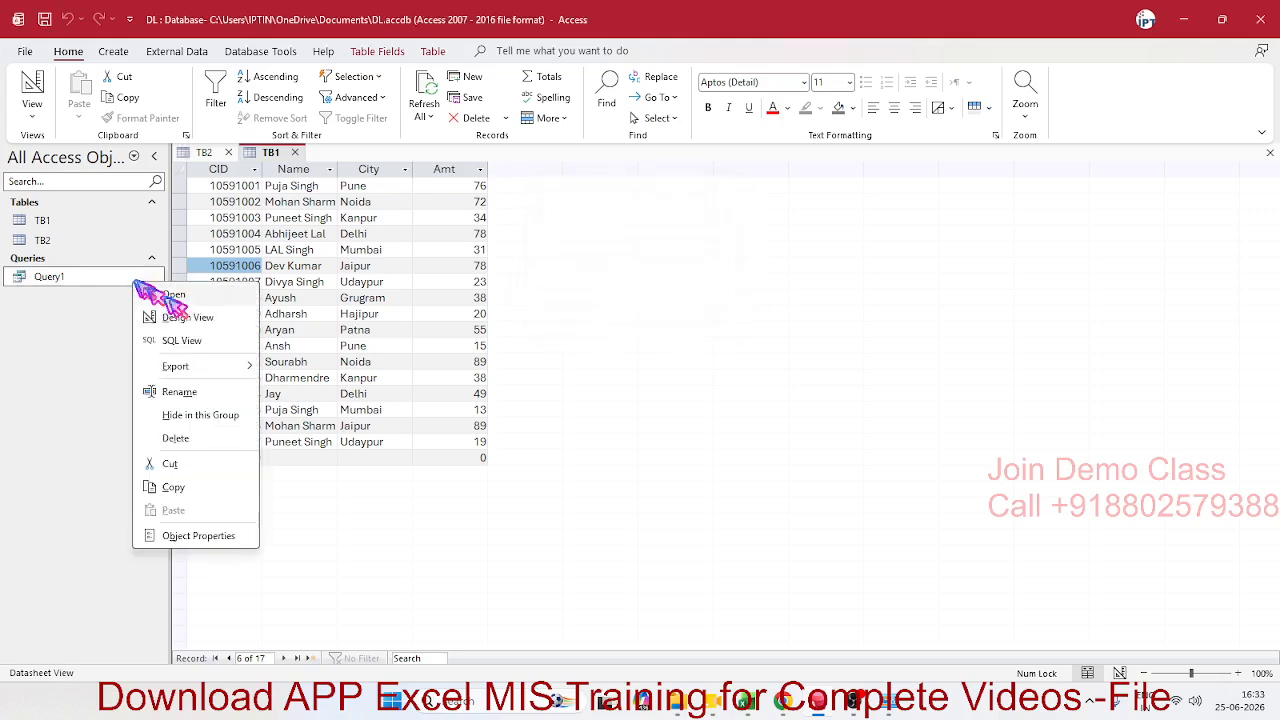
left_click(205, 318)
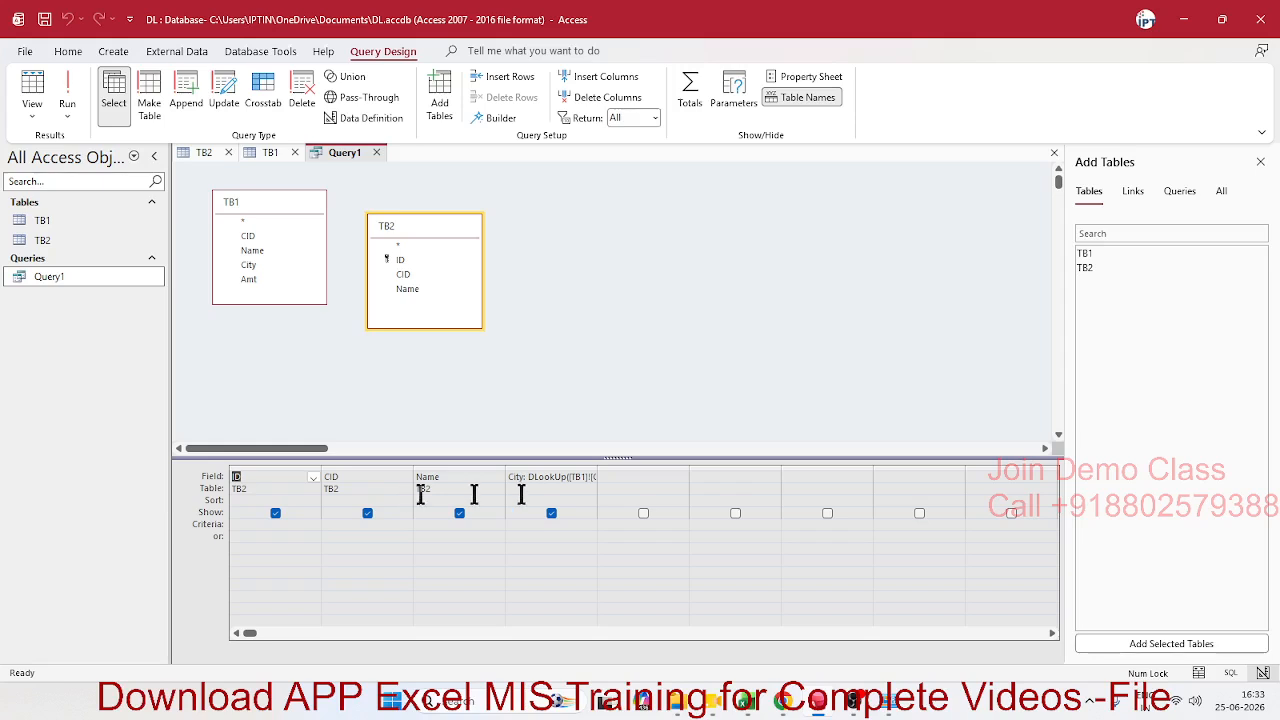
right_click(556, 481)
left_click(556, 481)
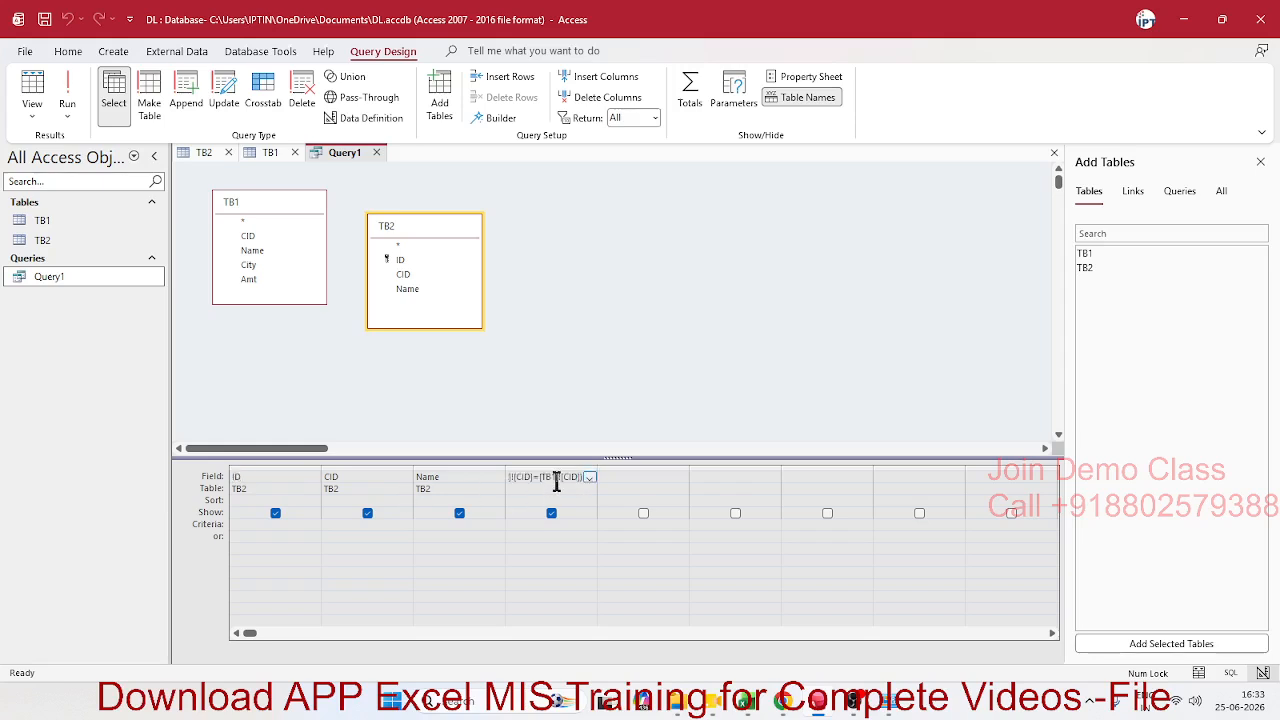
right_click(556, 481)
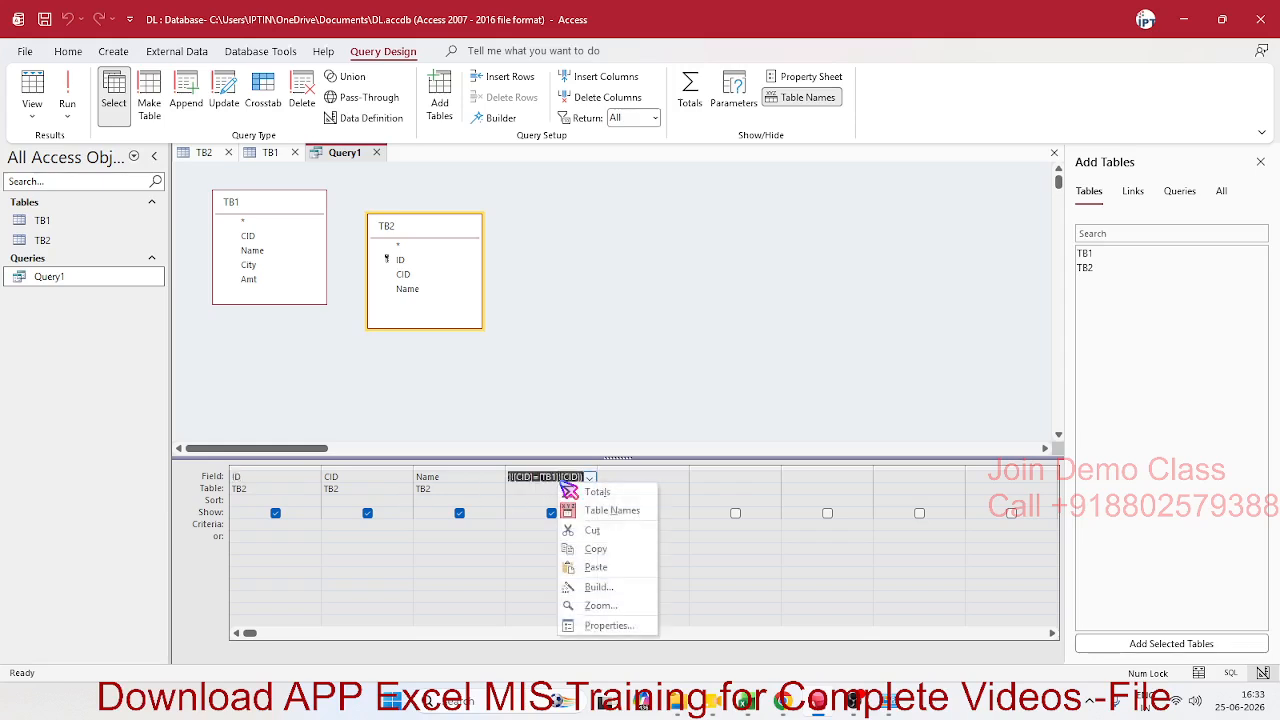
left_click(612, 587)
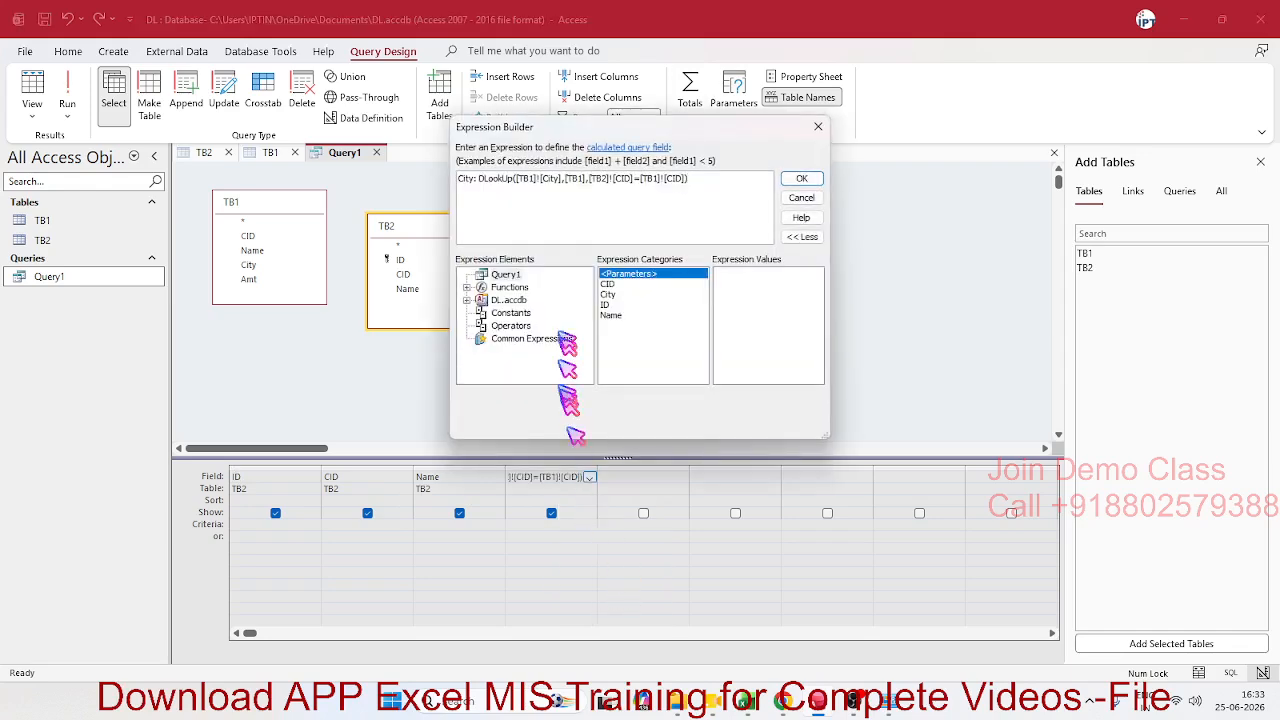
left_click(542, 184)
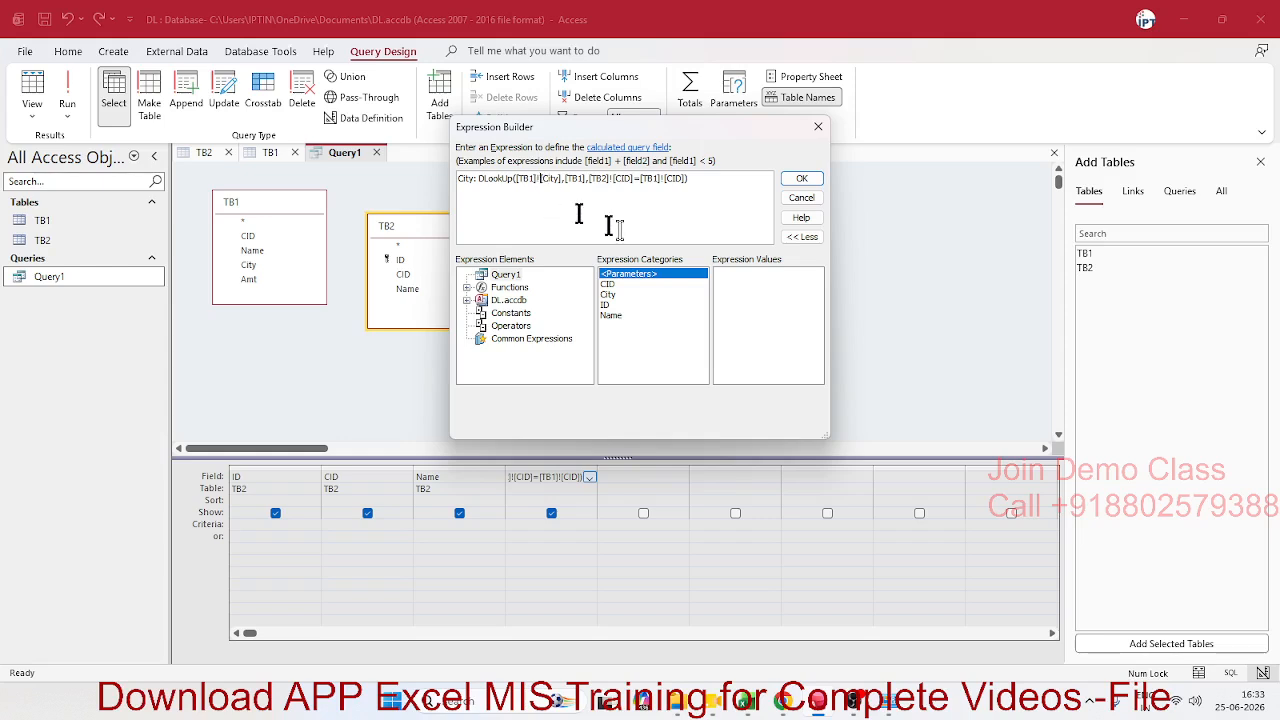
key("BackSpace")
key("BackSpace")
key("BackSpace")
key("BackSpace")
key("BackSpace")
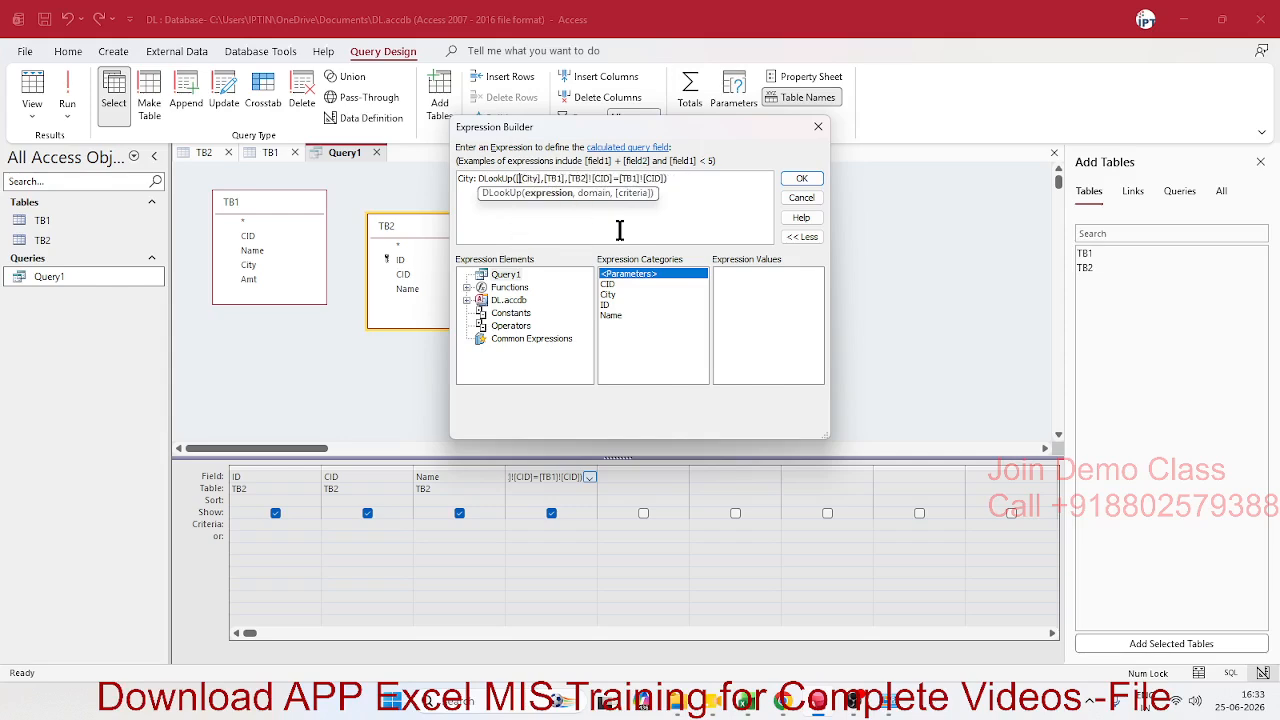
left_click(610, 240)
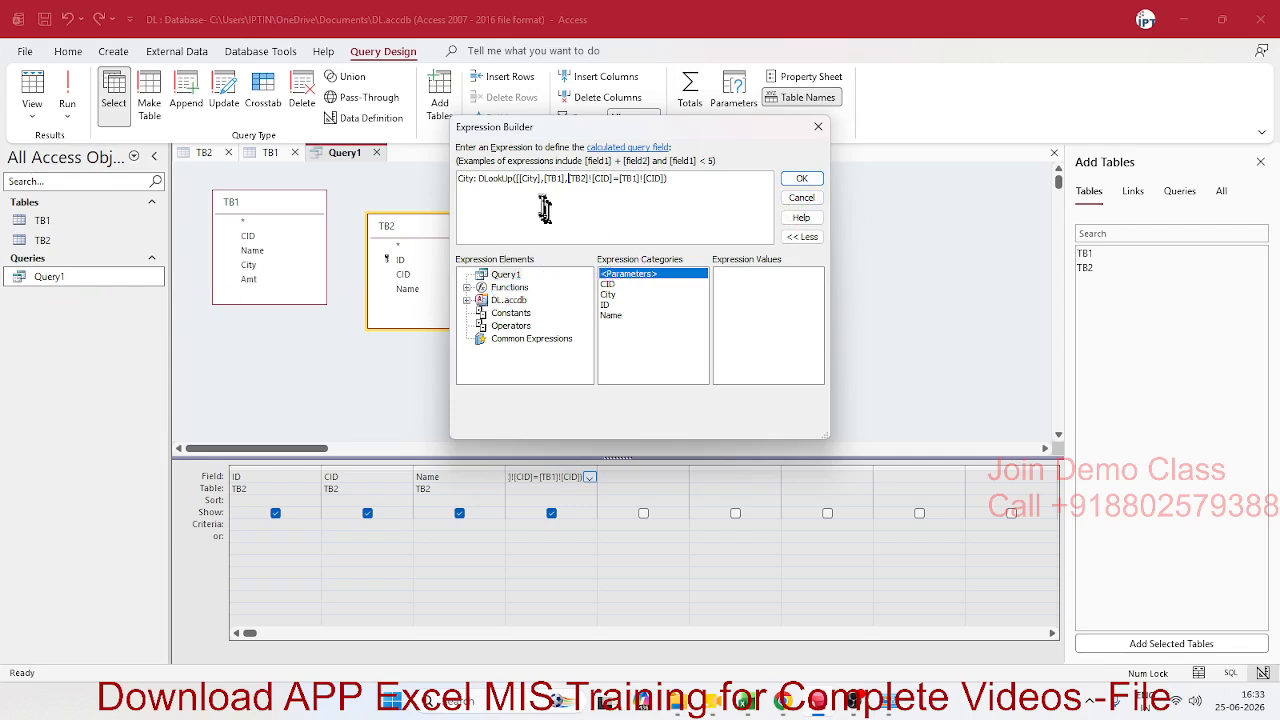
key("BackSpace")
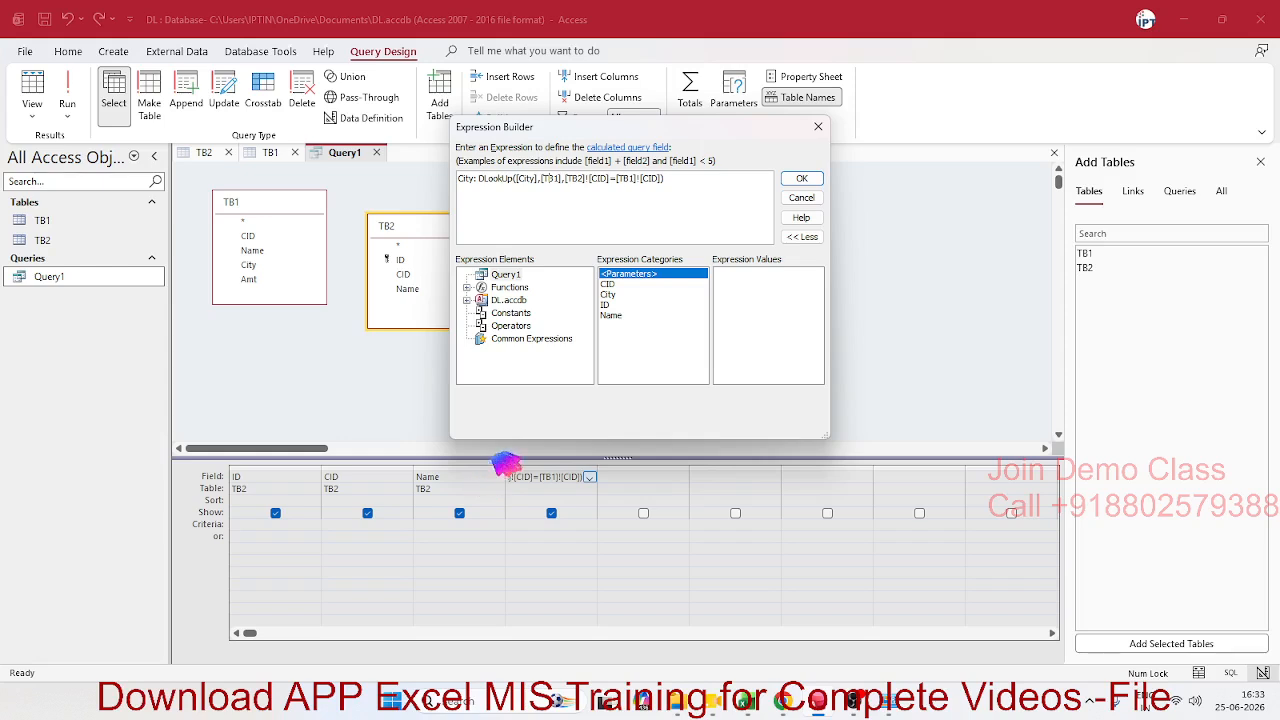
left_click(801, 178)
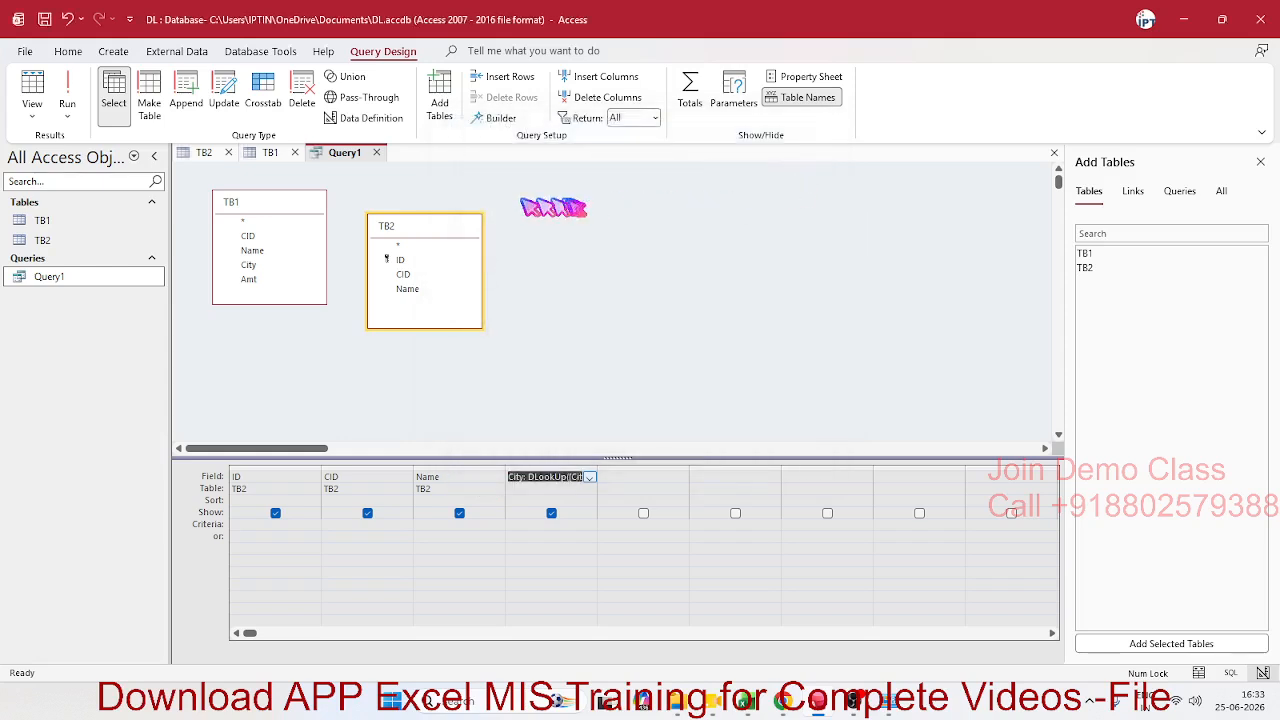
- Close Query1 with its design changes saved, and rerun it, dismissing any alert
left_click(377, 152)
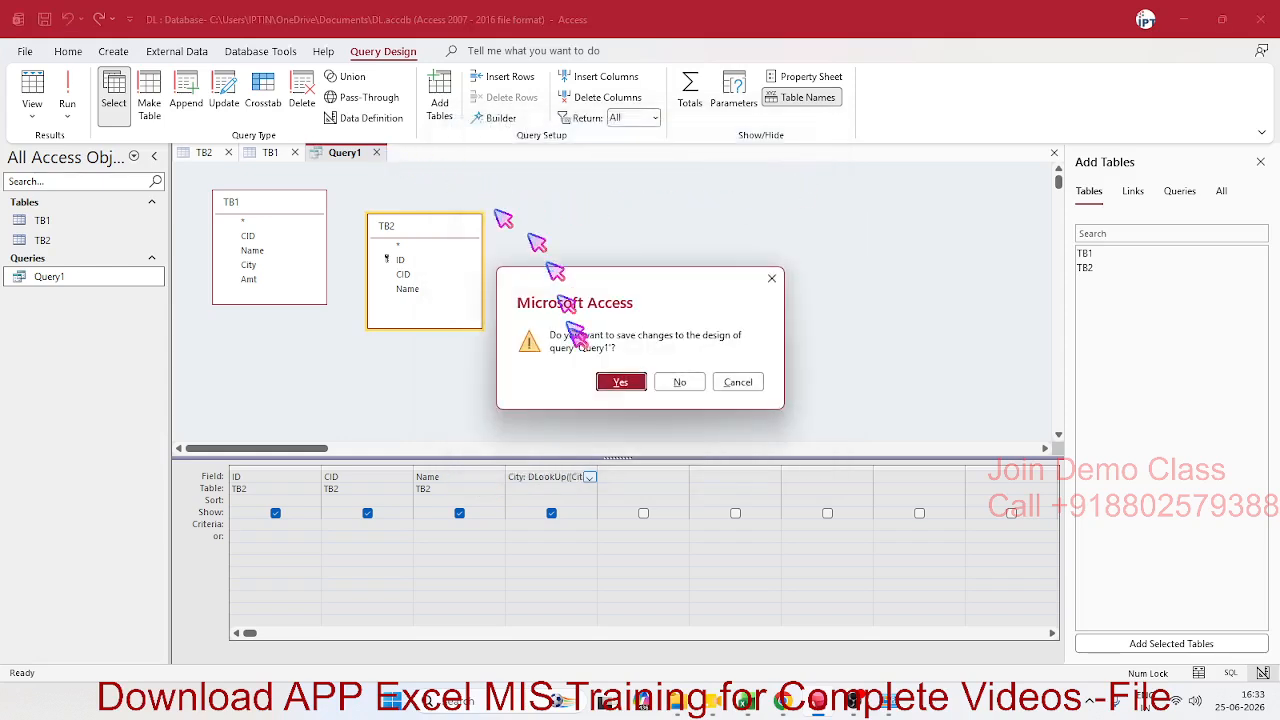
left_click(605, 381)
double_click(116, 283)
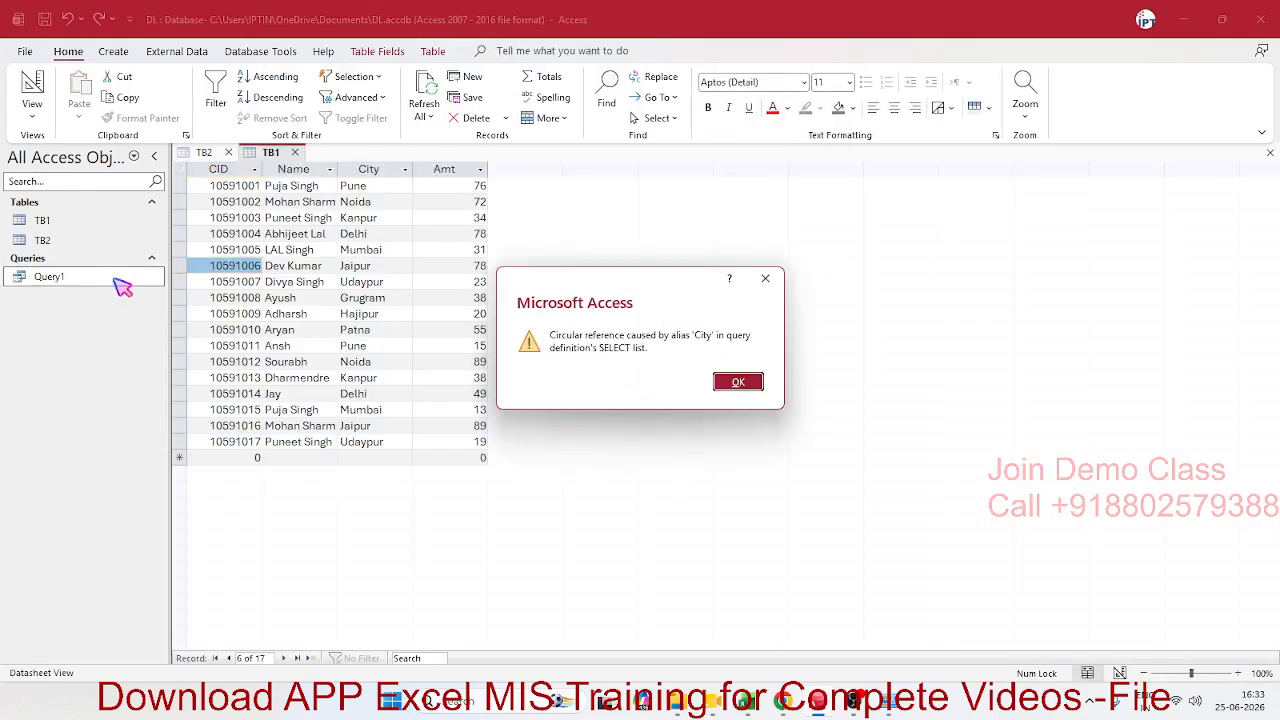
left_click(738, 382)
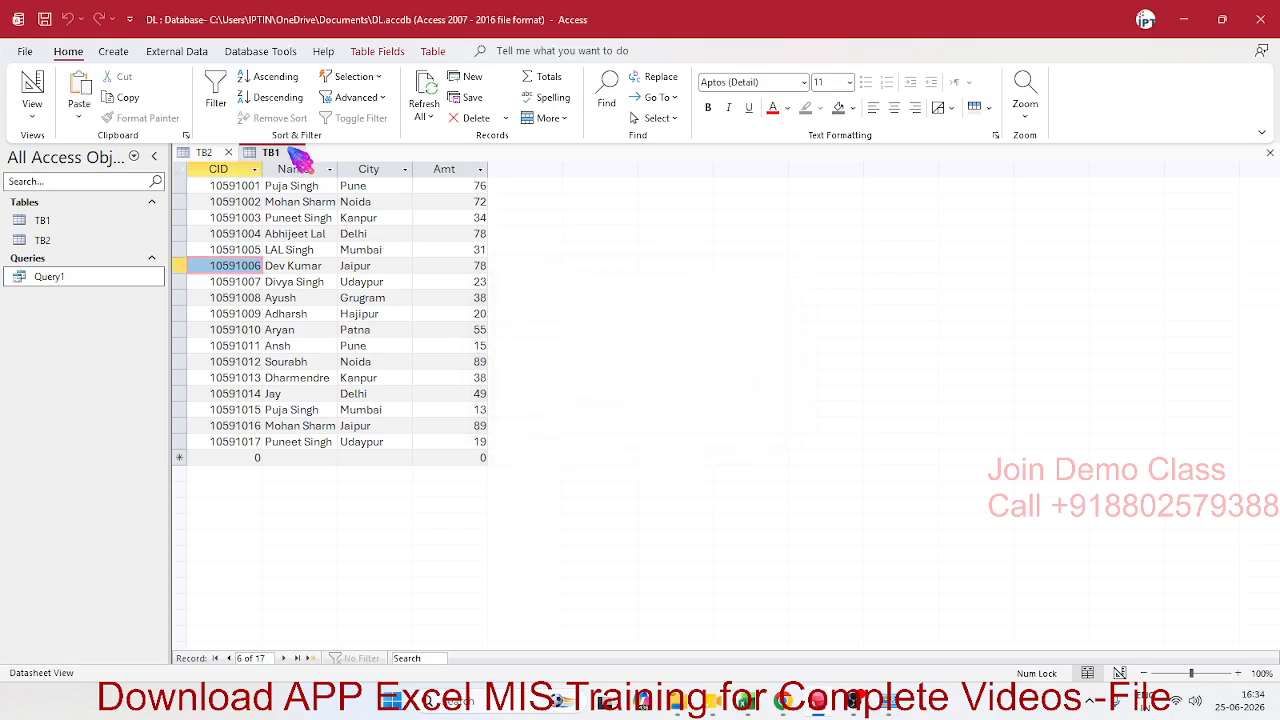
- Check the CIDs in TB1 and TB2, and replace the equals sign in Query1's City expression with like in the Zoom box
left_click(238, 201)
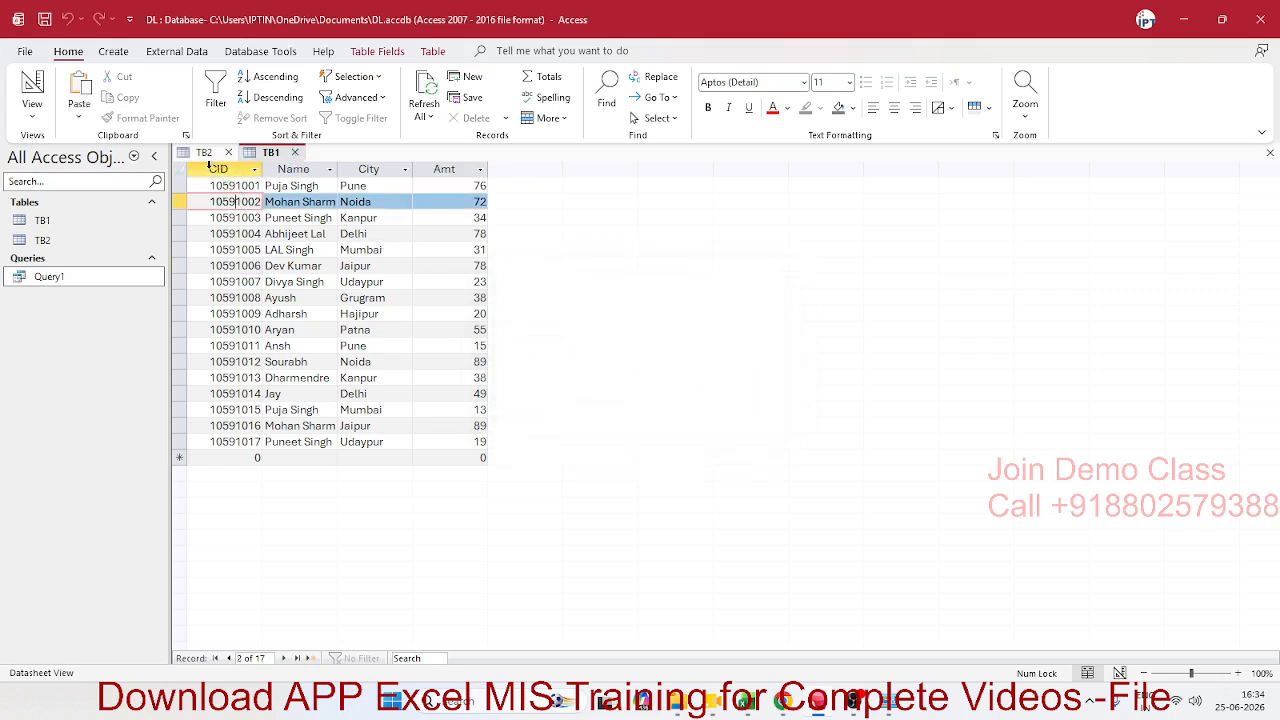
left_click(215, 155)
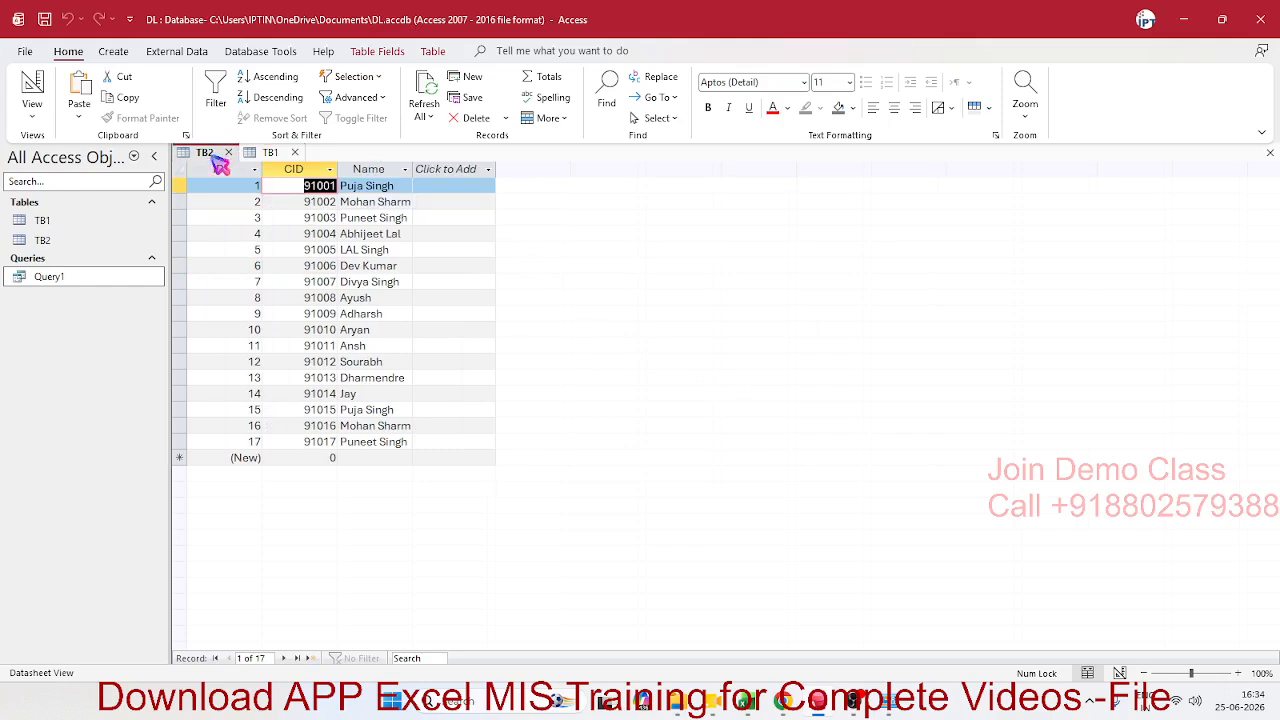
left_click(118, 278)
right_click(124, 284)
left_click(166, 313)
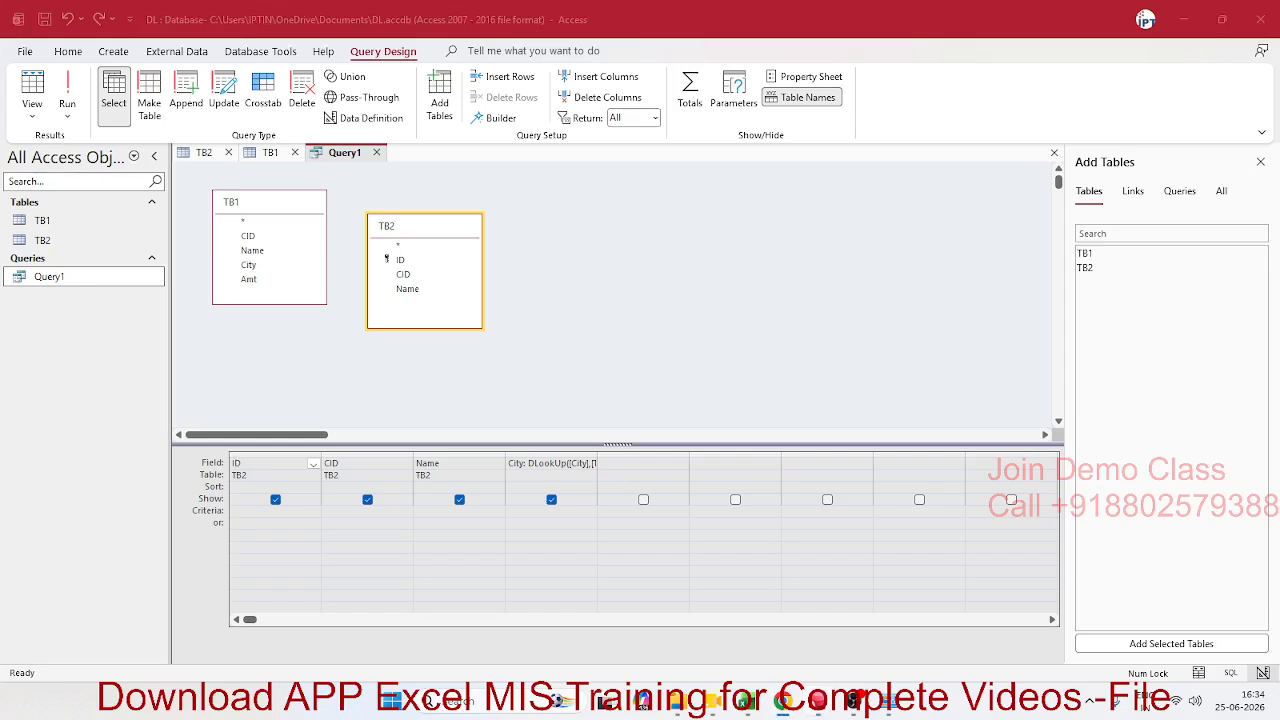
right_click(533, 466)
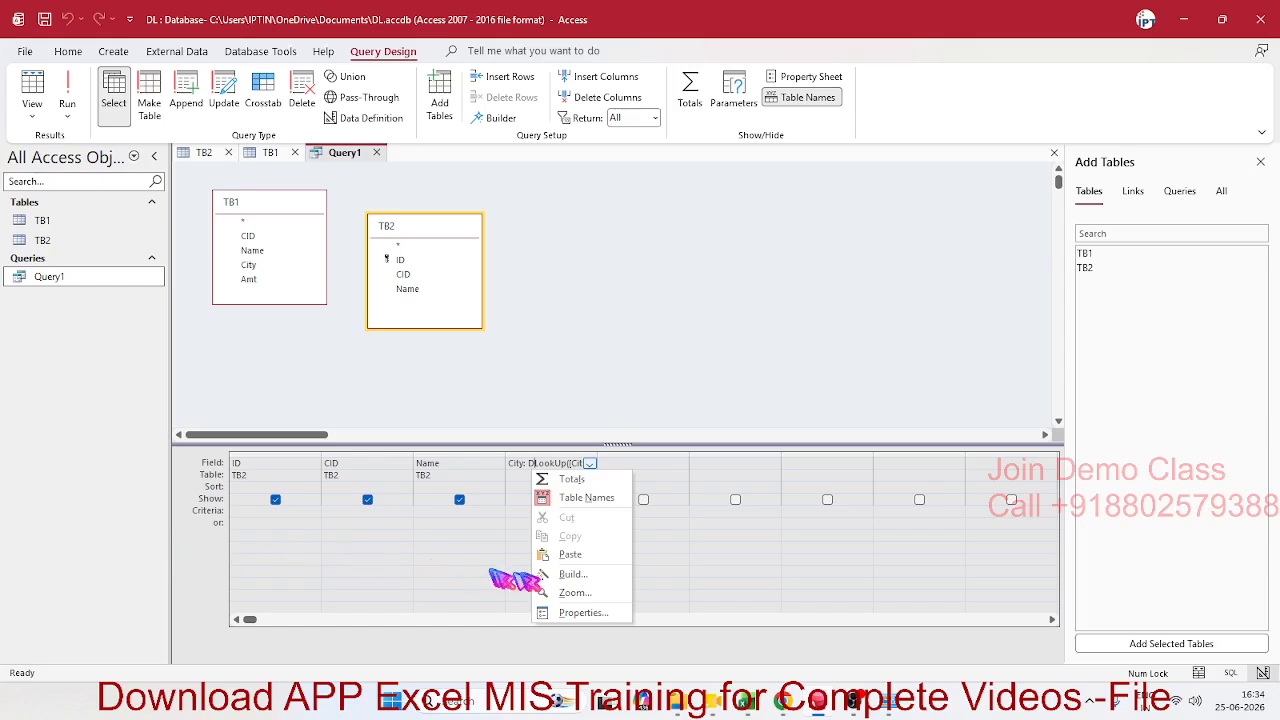
left_click(572, 594)
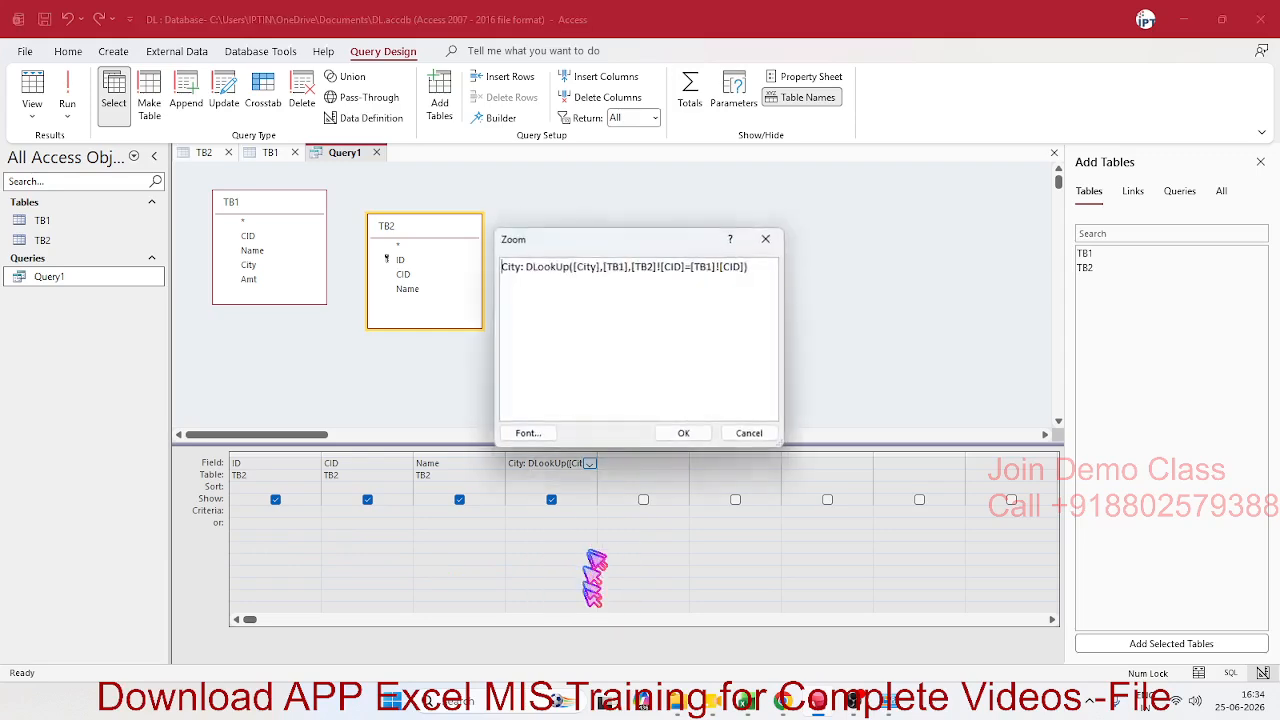
left_click(692, 268)
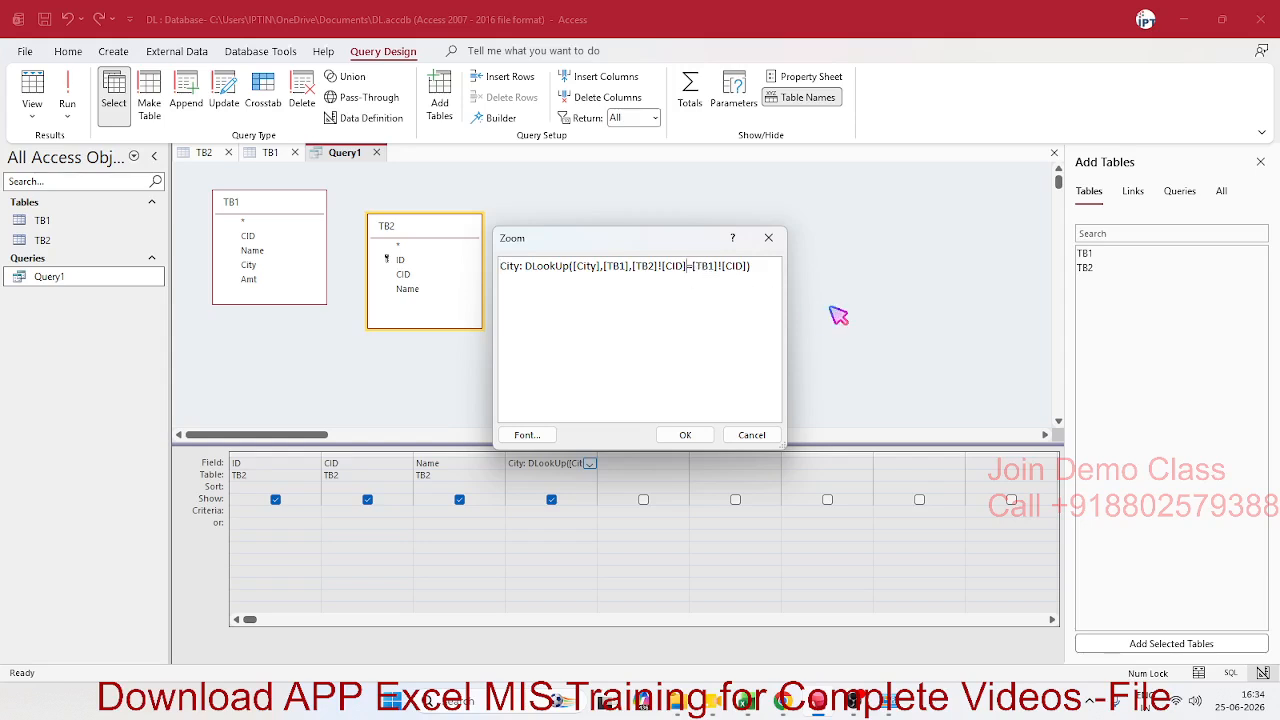
key("Right")
key("BackSpace")
type("lie")
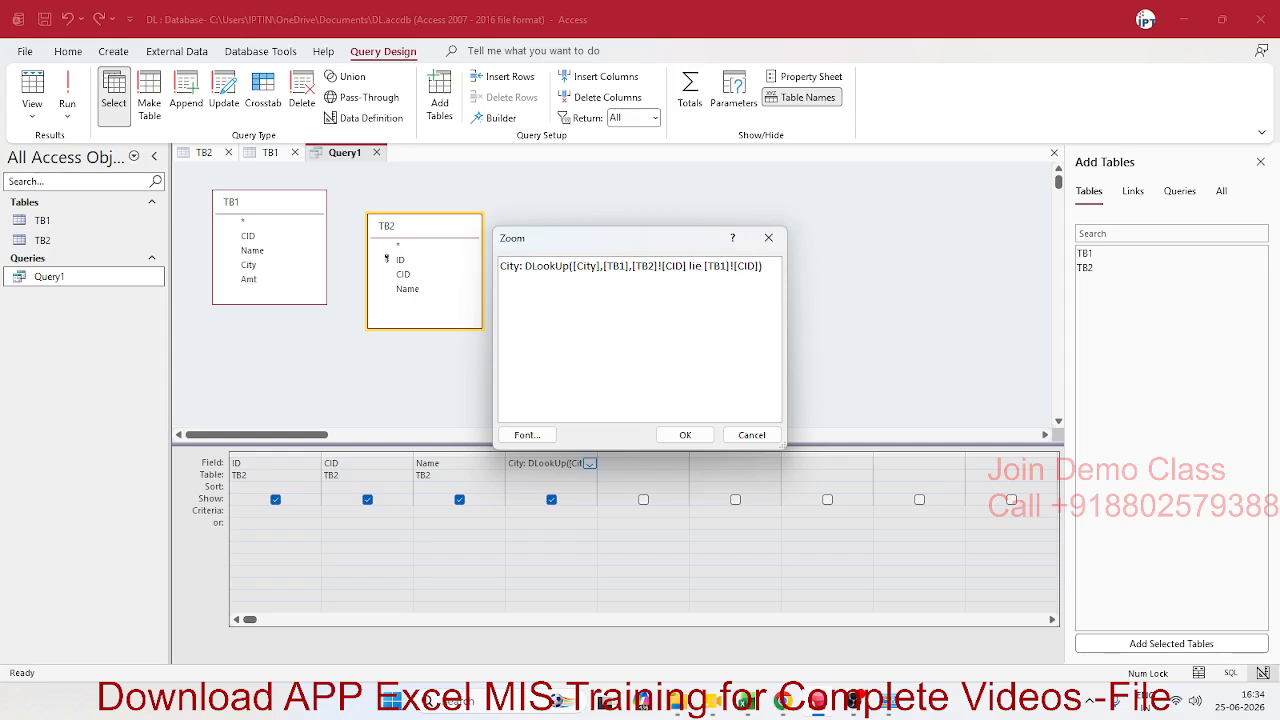
key("ctrl+Return")
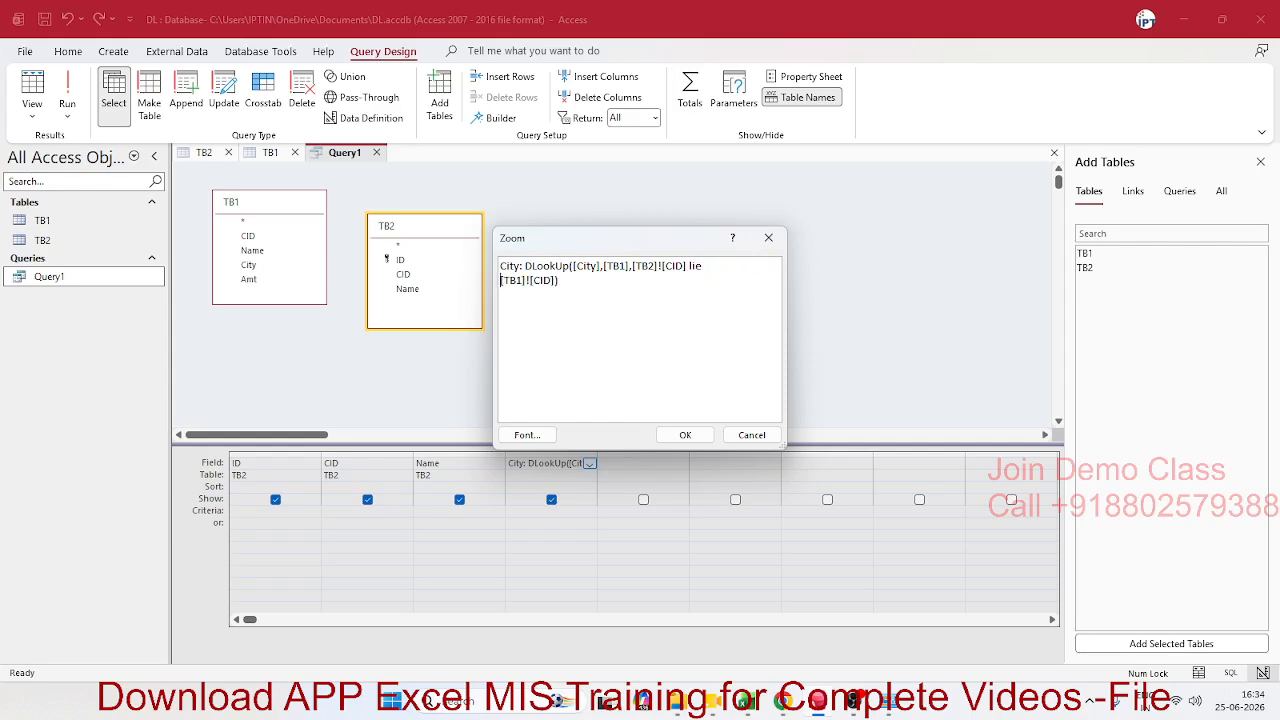
key("BackSpace")
key("BackSpace")
key("BackSpace")
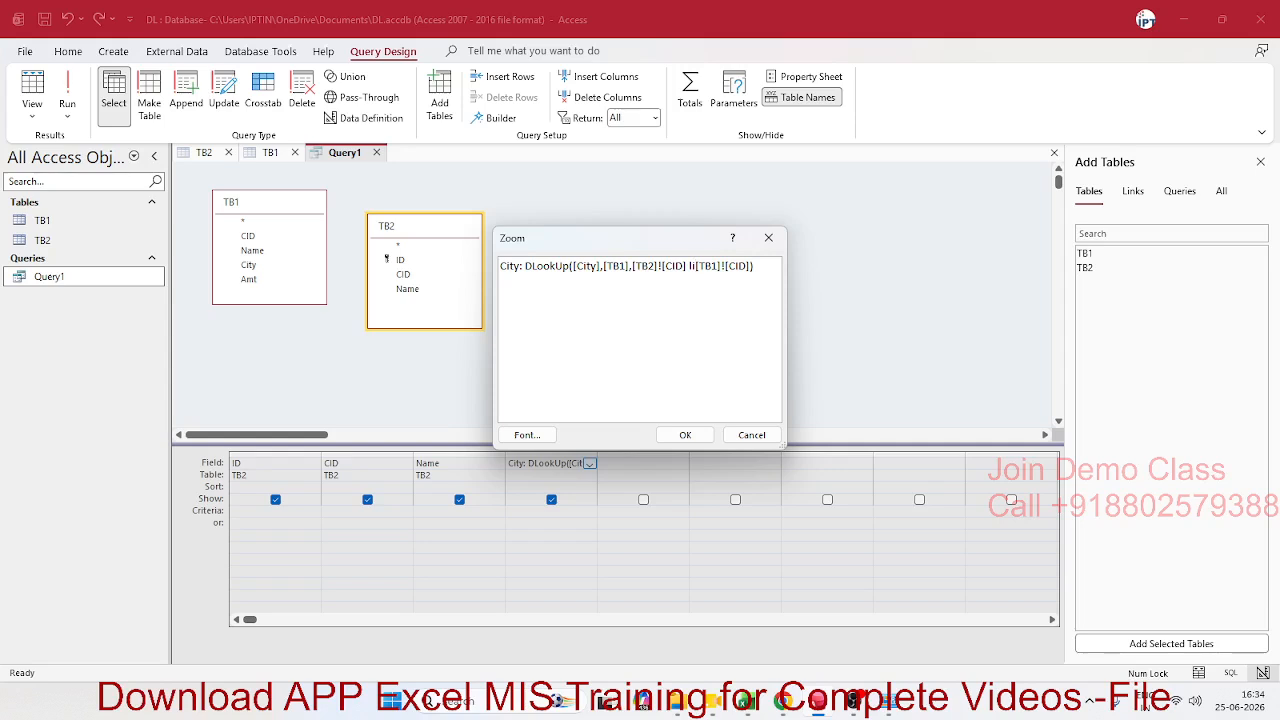
type("ke")
- Remove [TB2]![CID] like from the DLookUp criteria so that they start with [TB1]![CID]
key("Right")
key("Right")
key("Right")
key("Right")
key("Right")
key("Right")
key("Right")
key("Right")
key("Left")
key("Left")
key("Left")
key("Left")
key("Left")
key("Left")
key("Left")
key("Left")
key("Left")
key("Left")
key("Left")
key("Left")
key("Left")
key("Left")
key("Left")
key("Left")
key("Left")
key("Left")
key("Left")
key("Left")
key("Left")
key("Left")
key("Left")
key("Delete")
key("Delete")
key("Delete")
key("Delete")
key("Delete")
key("Delete")
key("Delete")
key("Delete")
key("Delete")
key("Delete")
key("Delete")
key("Delete")
key("Delete")
key("Delete")
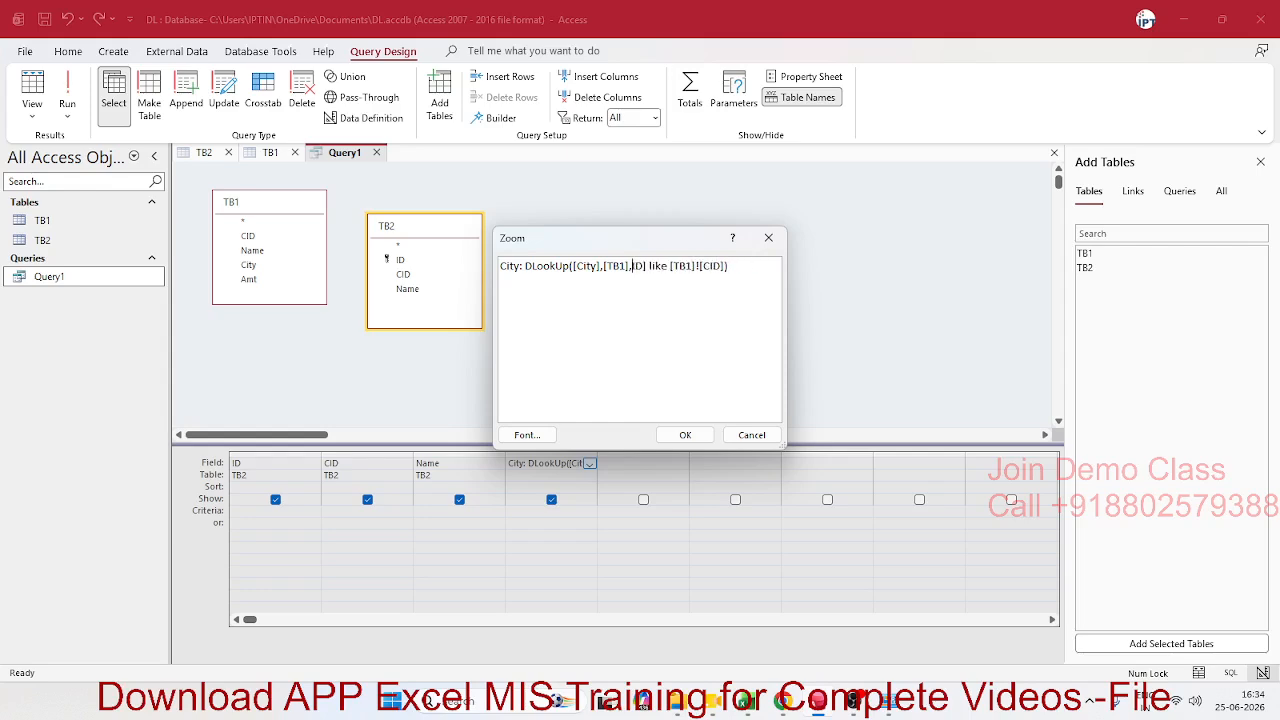
key("Delete")
key("Delete")
key("Delete")
key("Right")
key("Right")
key("Right")
key("Right")
key("Right")
key("Right")
key("Right")
key("Right")
key("Right")
key("Right")
- Complete the DLookUp criteria after [TB1]![CID] with like "*" & [TB2]![CID] & "*"
type("l")
type("ike ")
type("\"")
type("%")
key("BackSpace")
type("*\" & ")
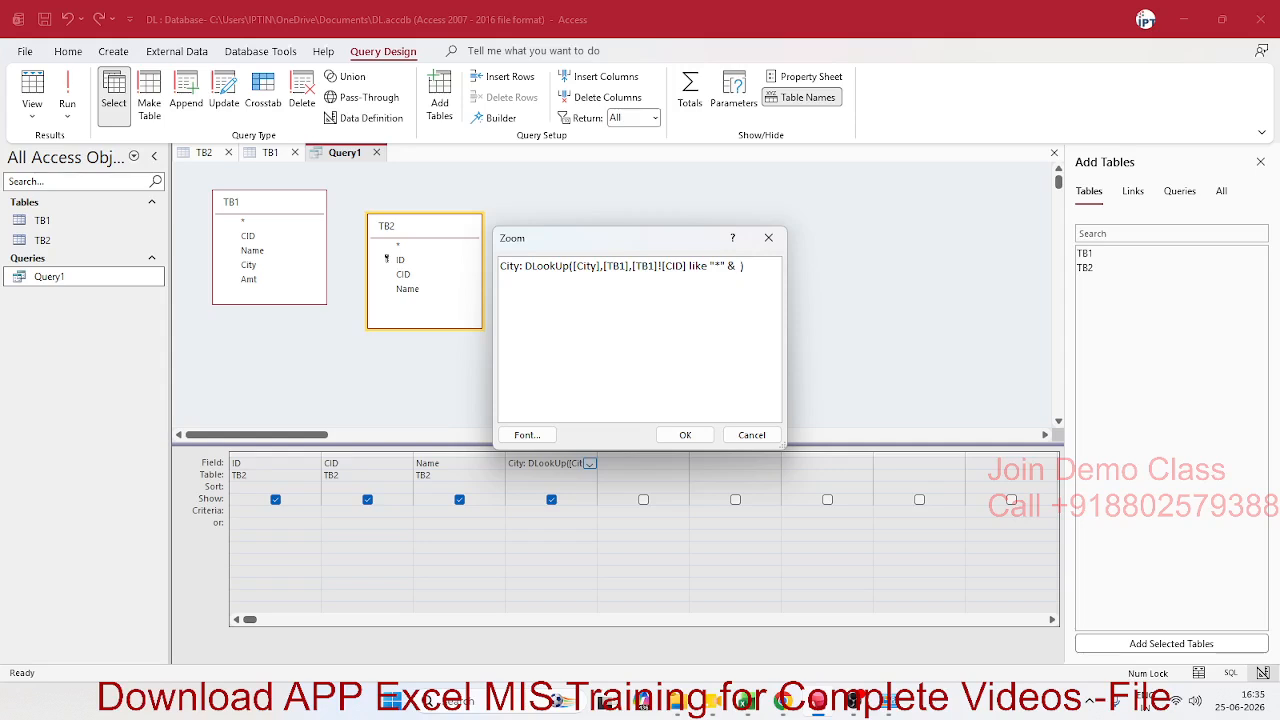
type("[TB1]")
key("BackSpace")
type("2]![CID] & \"*\"")
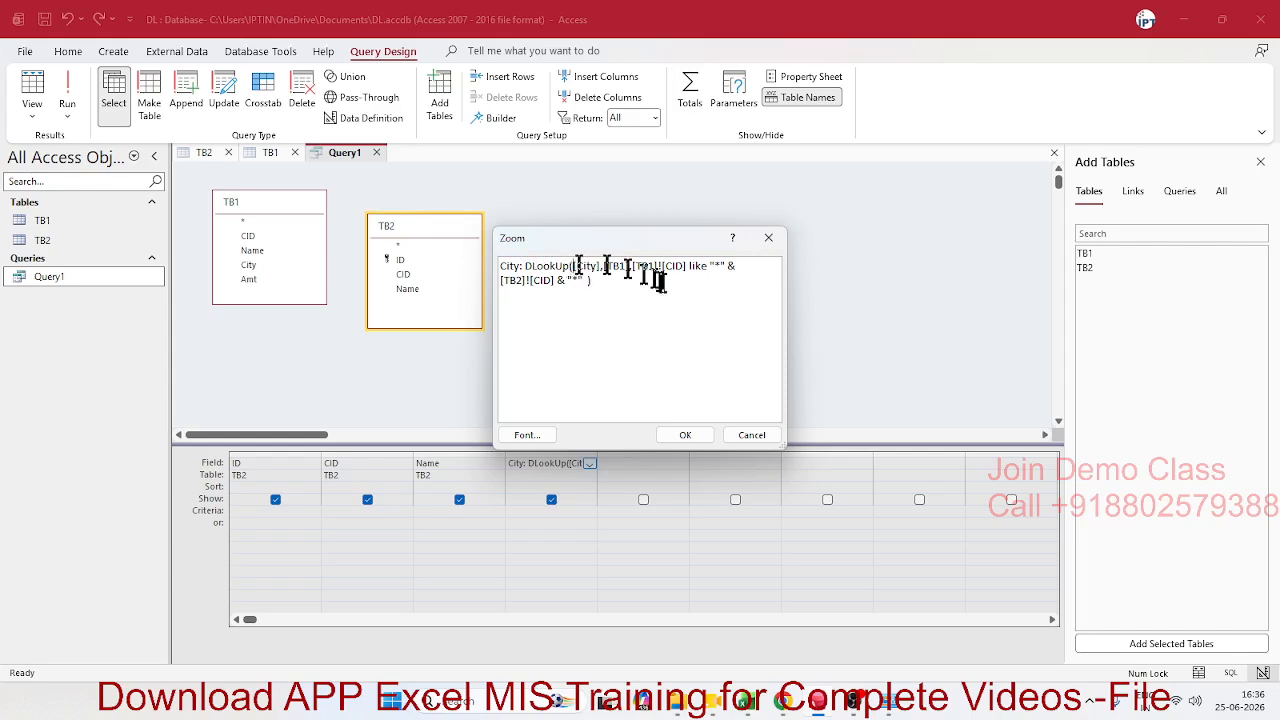
- Enclose the [City] and [TB1] arguments in quotation marks, and add an opening quotation mark before [TB1]![CID] in the criteria
type("\"")
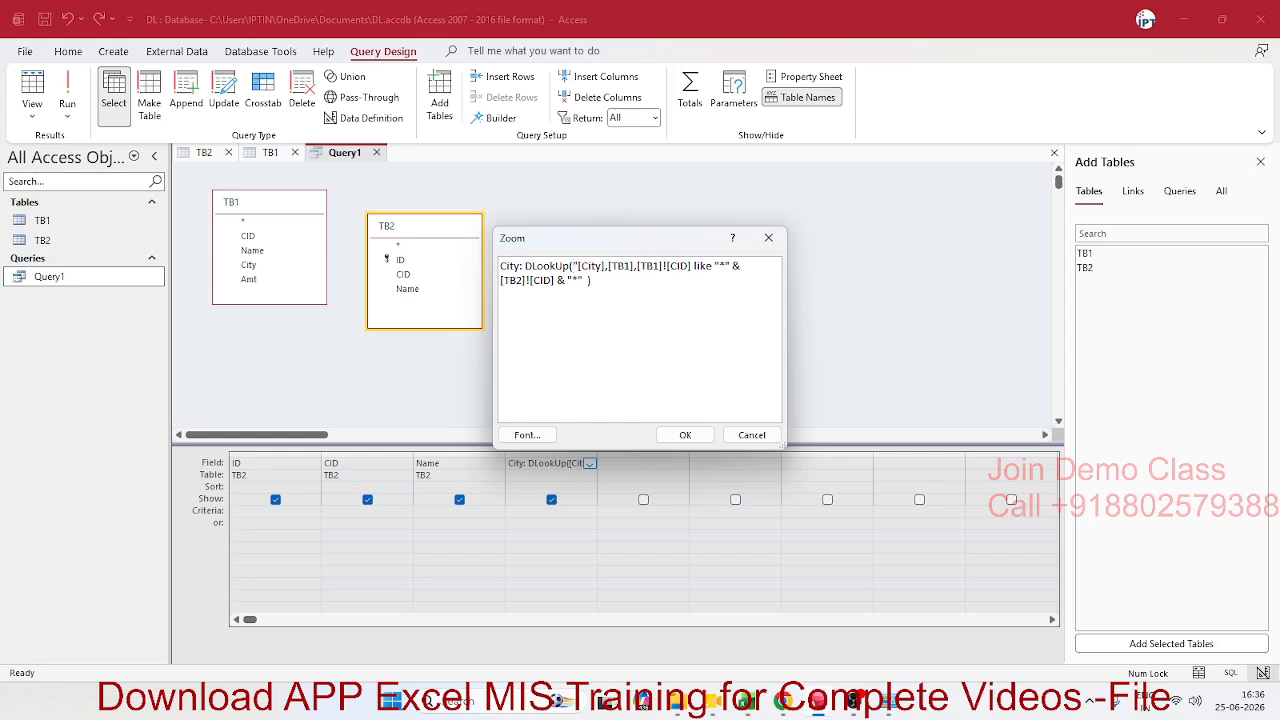
type("\"")
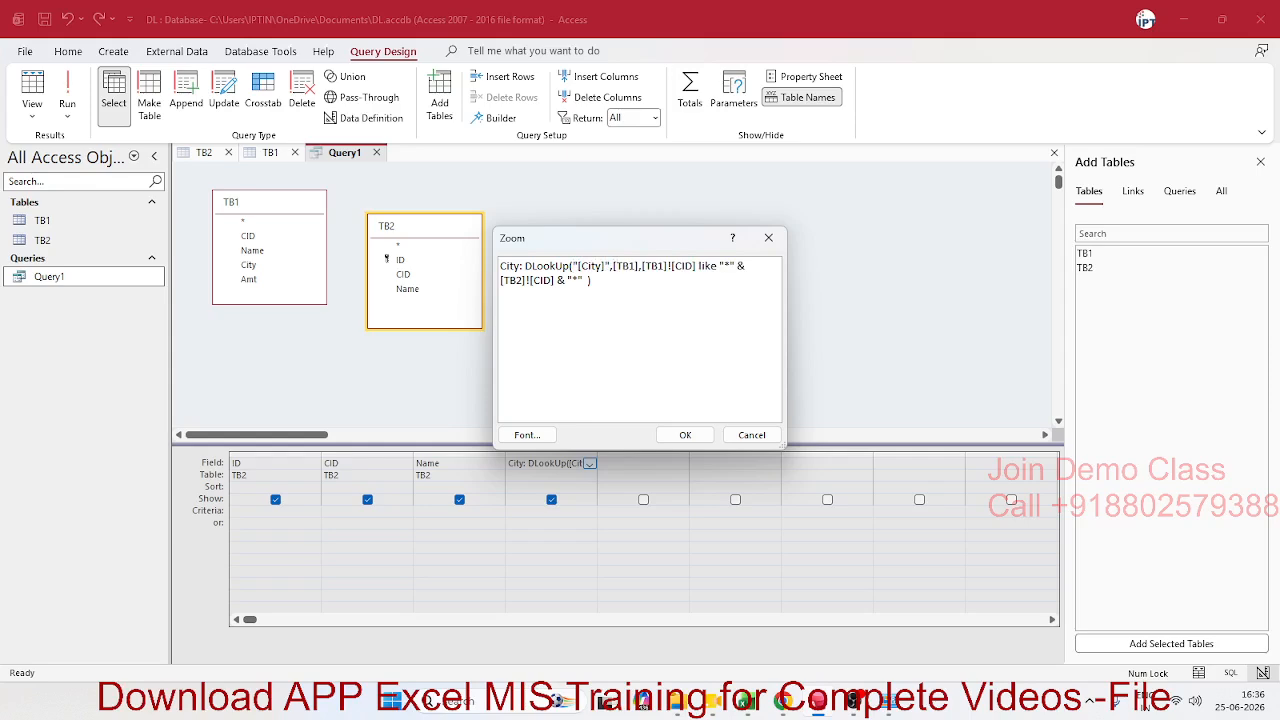
type("\"")
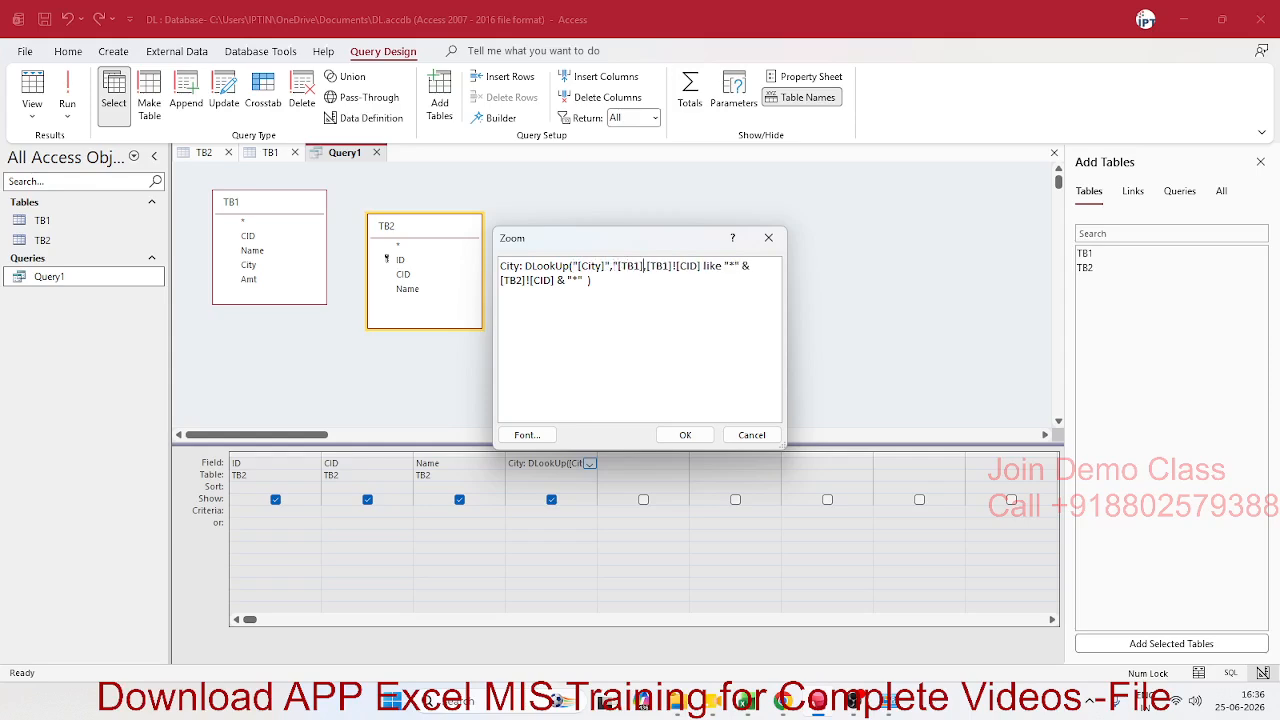
type("\"")
type("\"")
key("Right")
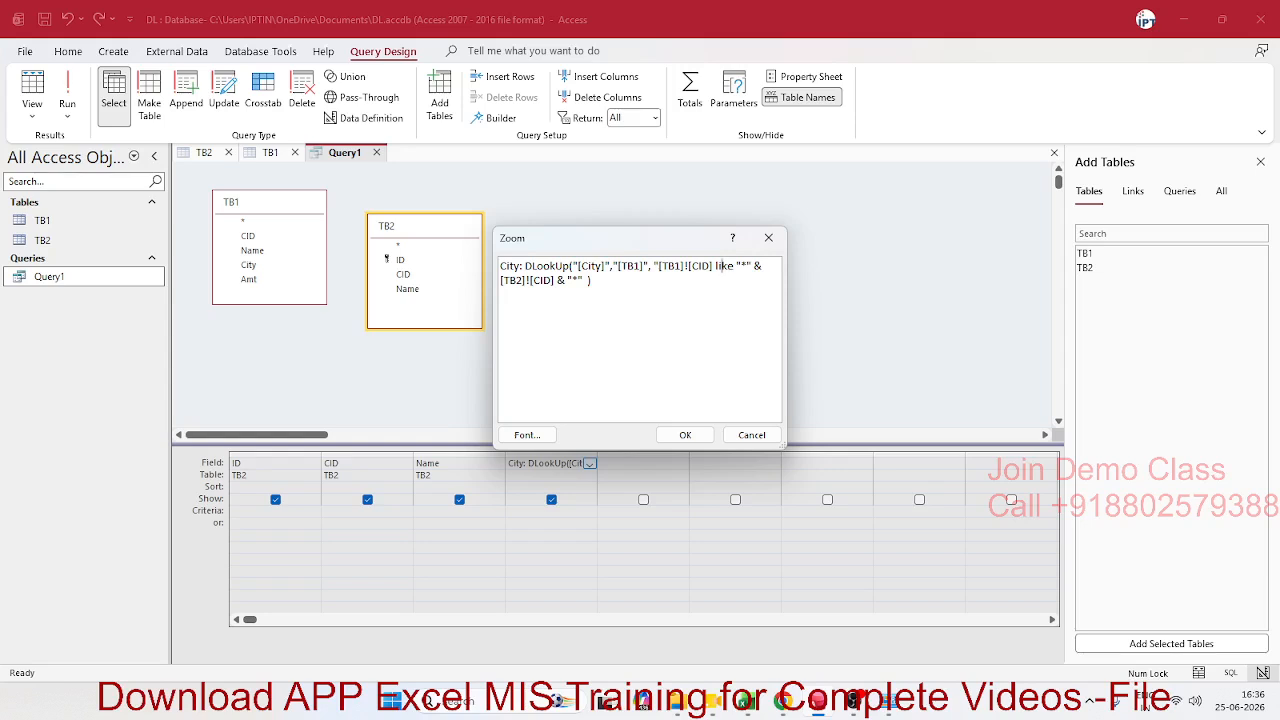
- Delete the quotation mark before the first asterisk, making the criteria "[TB1]![CID] like *" & [TB2]![CID] & "*", and accept the expression
key("Left")
key("Left")
key("Left")
key("Left")
key("Left")
key("Left")
key("Left")
key("Left")
key("Left")
key("Left")
left_click_drag(623, 288, 470, 268)
left_click(706, 437)
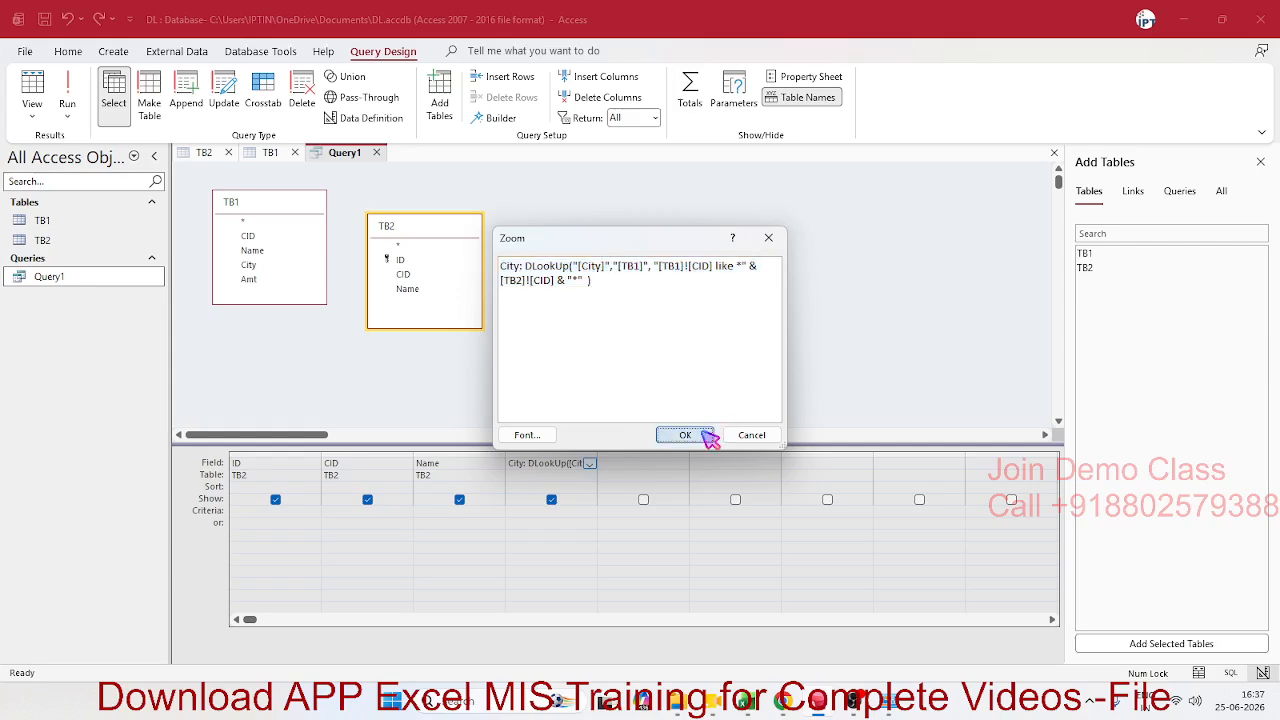
- Save and close Query1's design, run the query to check the City column, and dismiss any error message
left_click(376, 152)
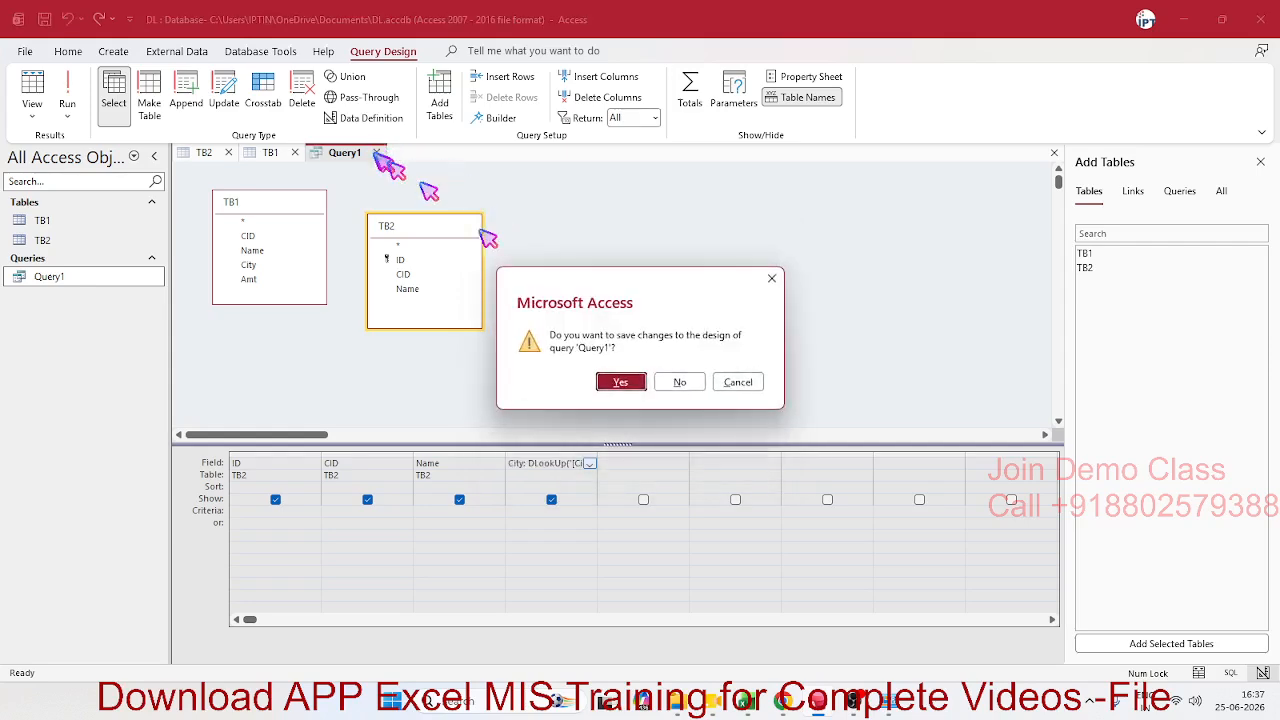
left_click(630, 388)
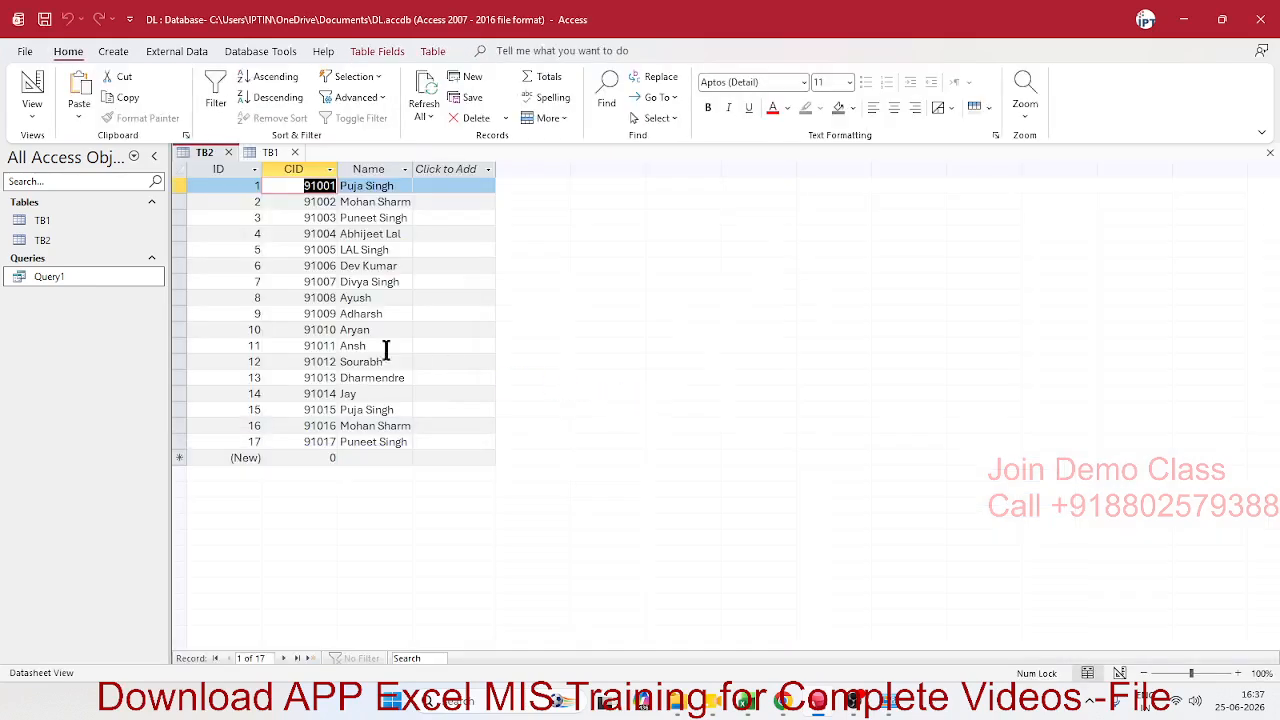
double_click(105, 279)
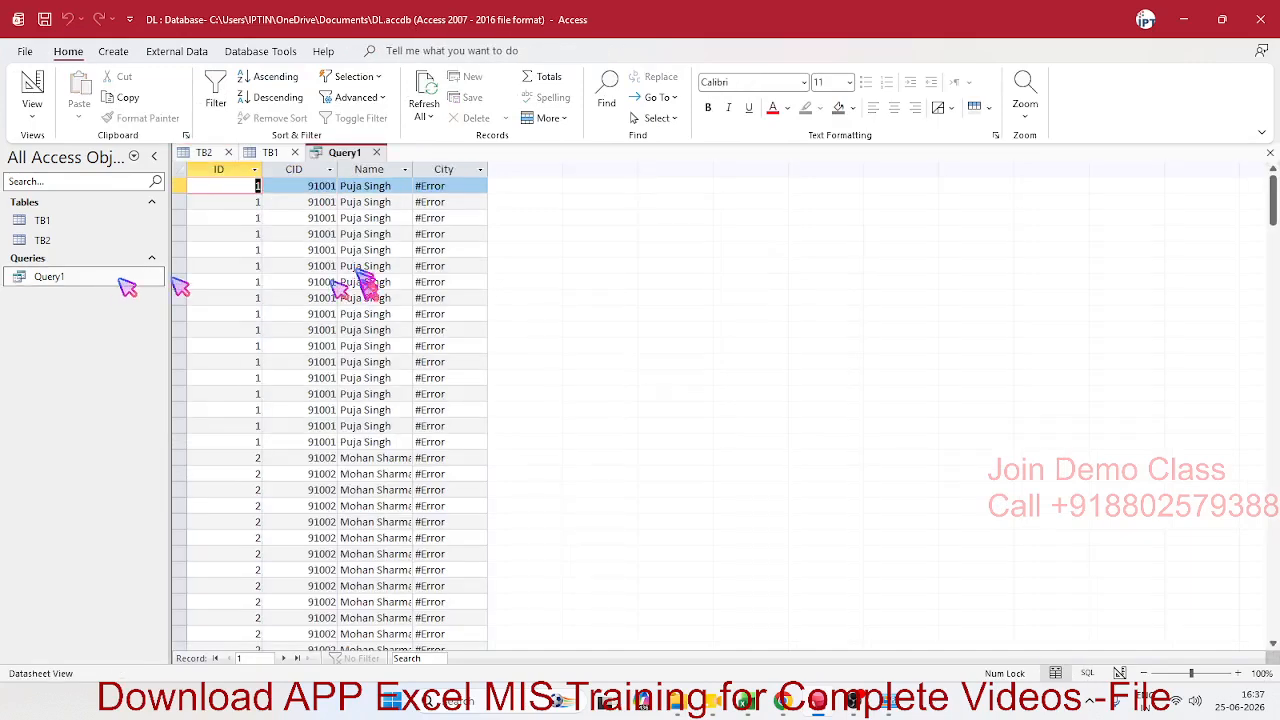
left_click(405, 265)
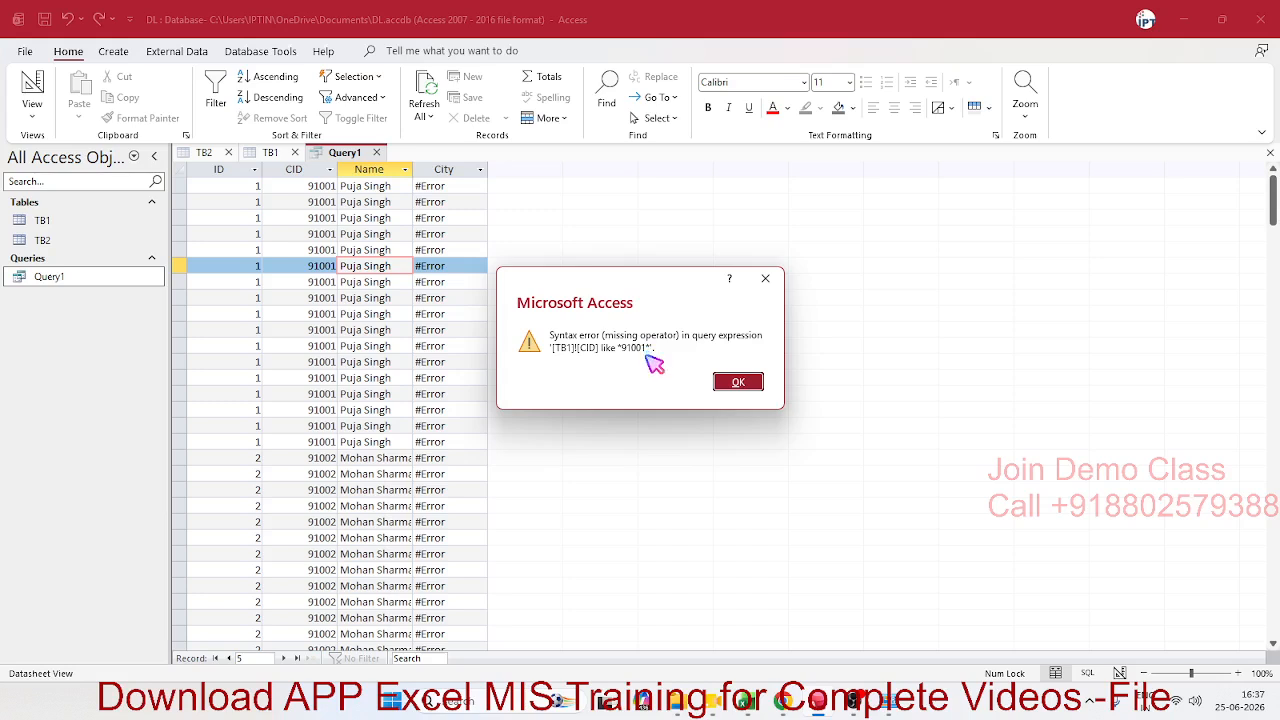
left_click(756, 380)
left_click(764, 382)
left_click(750, 381)
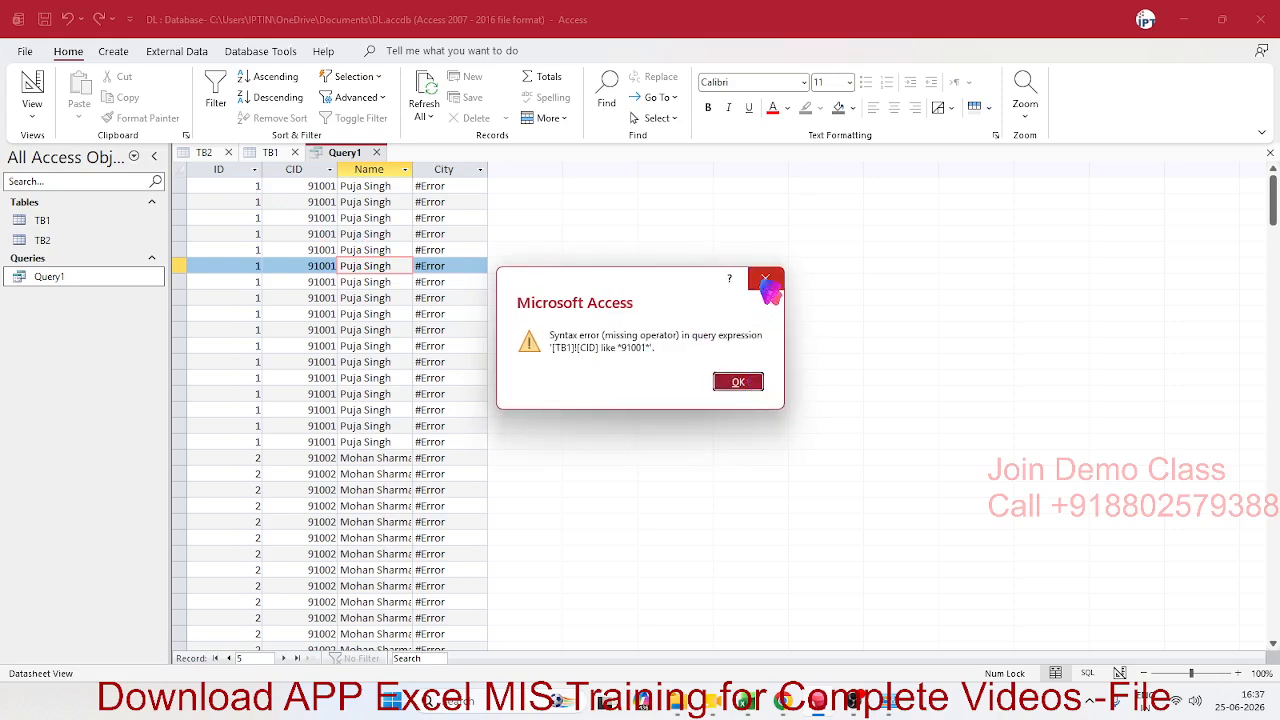
- Dismiss the remaining error messages, close Query1's results and reopen the query in SQL View
left_click(766, 279)
left_click(766, 280)
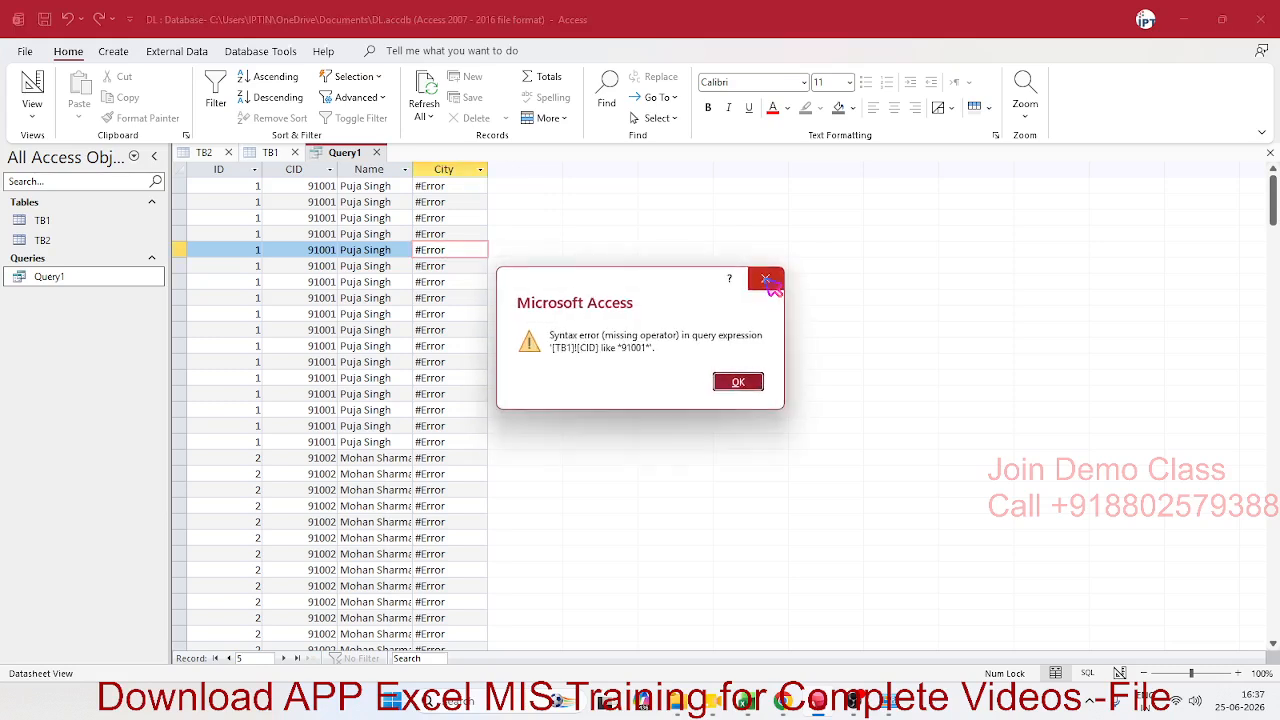
left_click(766, 280)
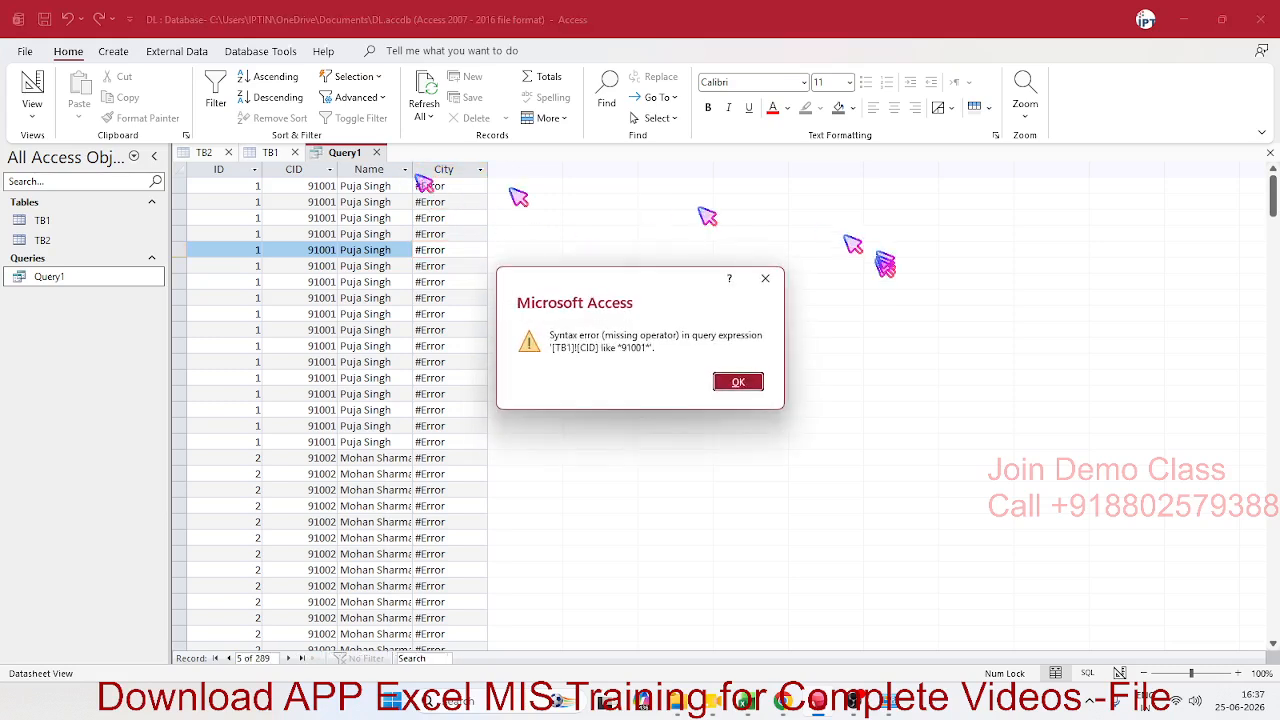
left_click(761, 280)
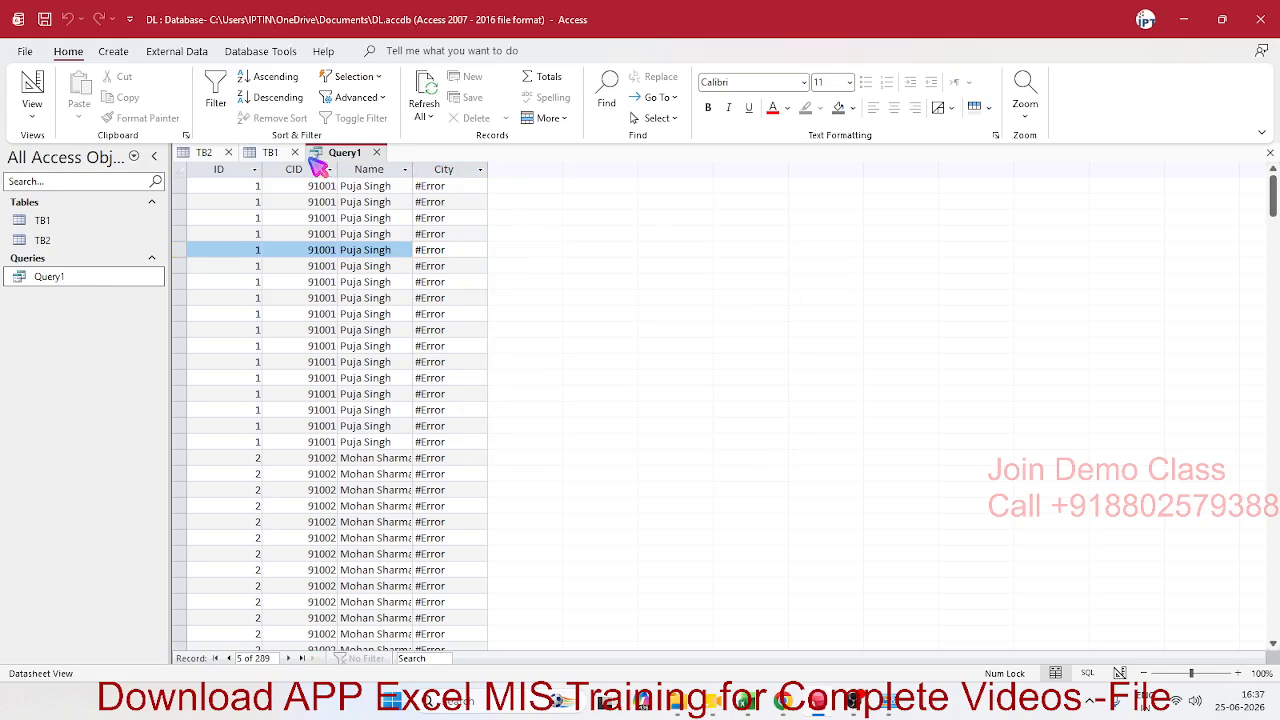
left_click(376, 152)
right_click(100, 272)
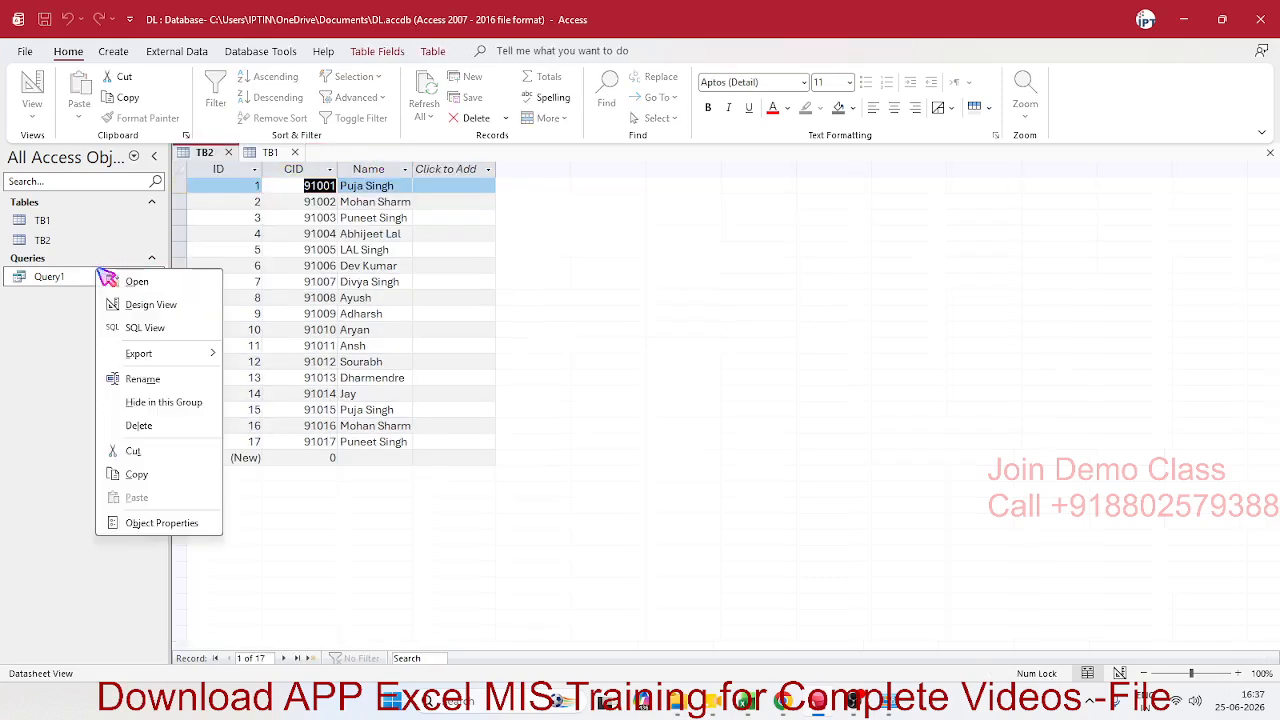
left_click(158, 328)
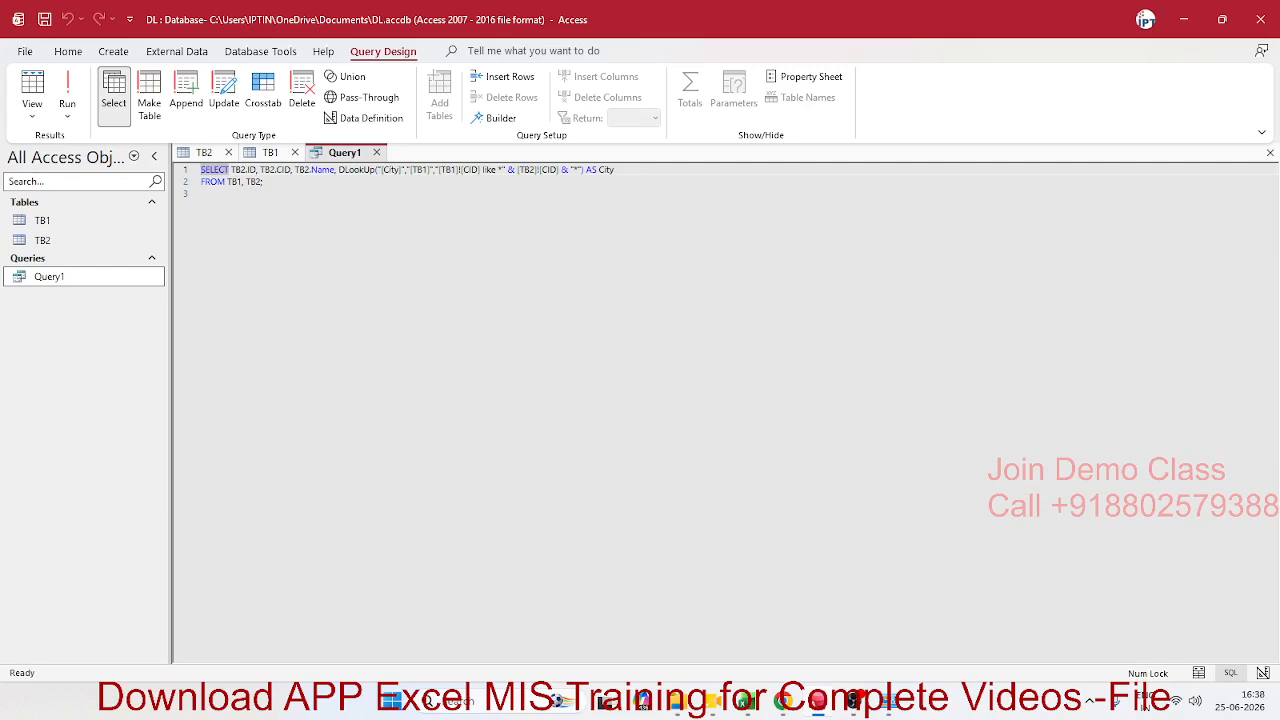
- Replace Query1's SQL with SELECT TB2.ID, TB2.CID, TB2.Name, DLookUp("[City]", "[TB1]", "[CID] Like '*" & [TB2]![CID] & "*'") AS City FROM TB2;
left_click(530, 372)
left_click_drag(266, 183, 78, 173)
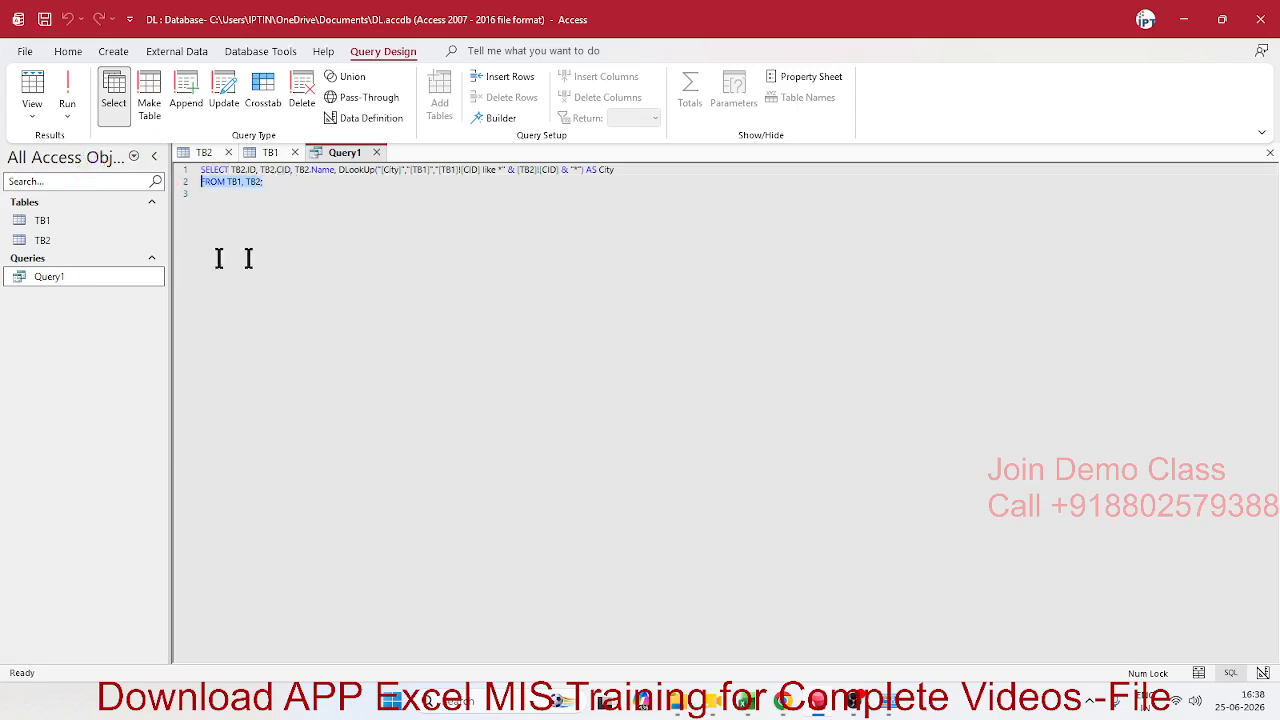
left_click(318, 236)
left_click_drag(201, 170, 282, 187)
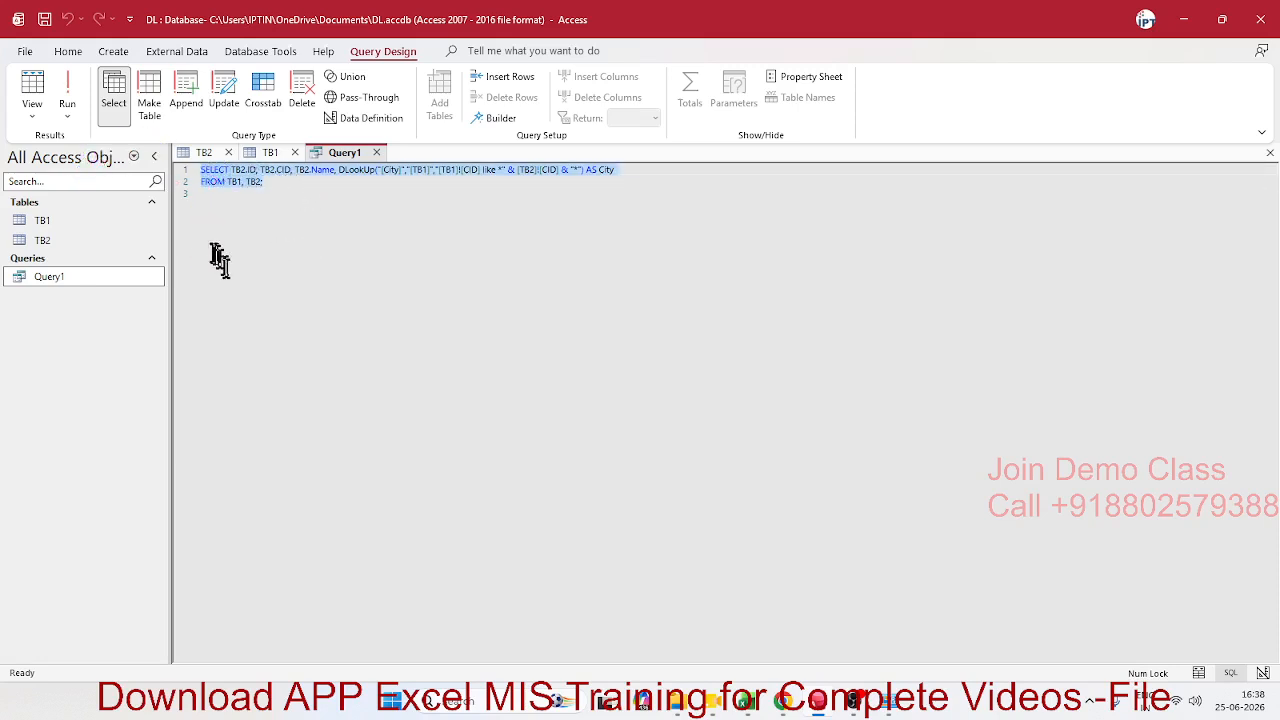
key("alt+Tab")
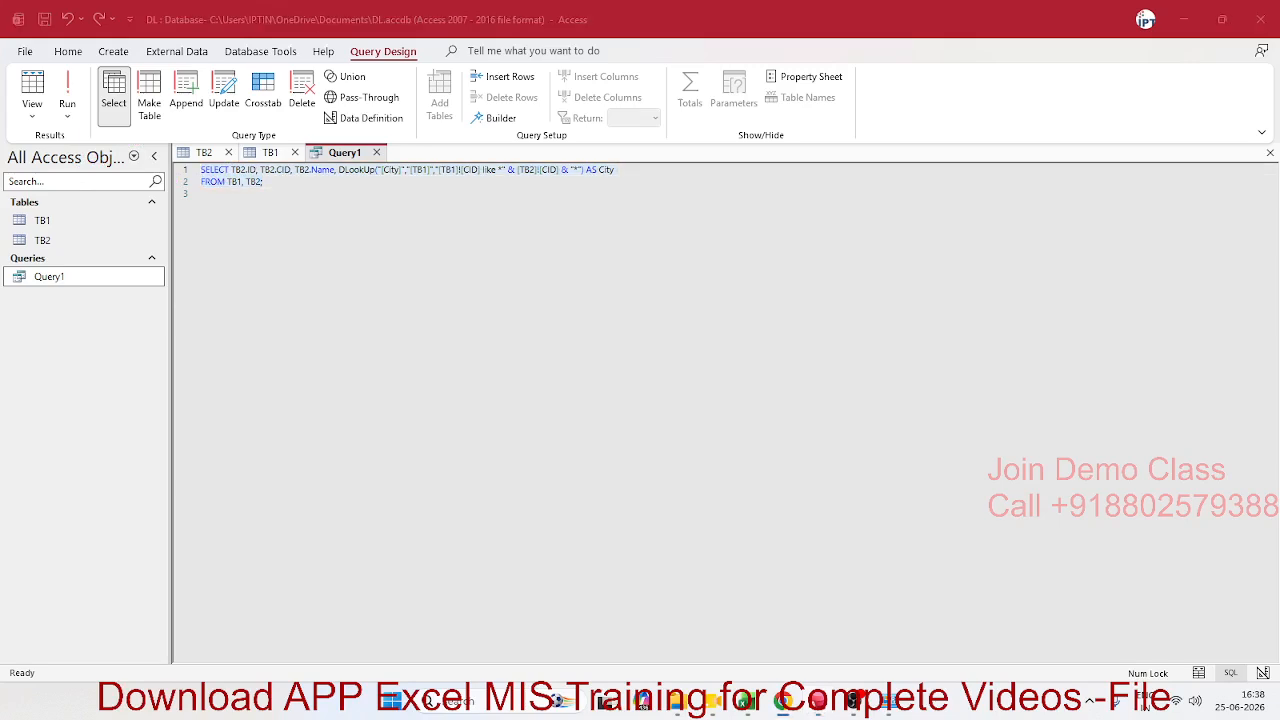
left_click(383, 225)
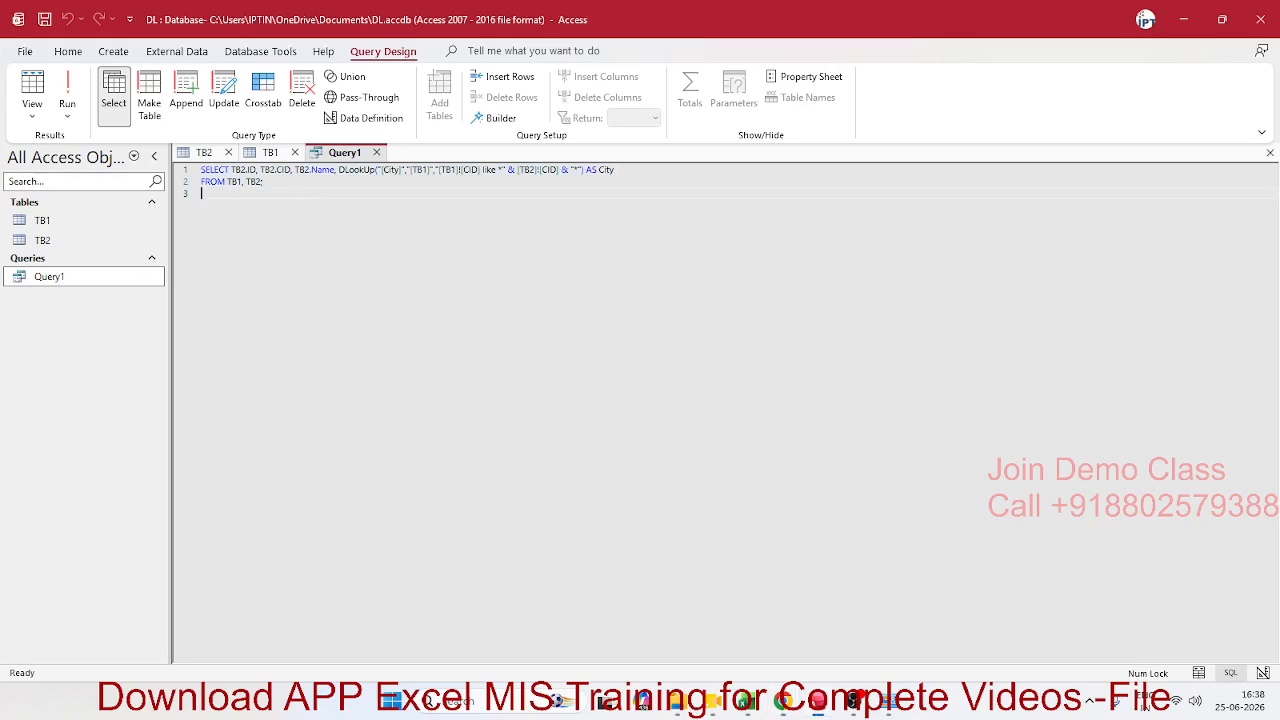
key("alt+Tab")
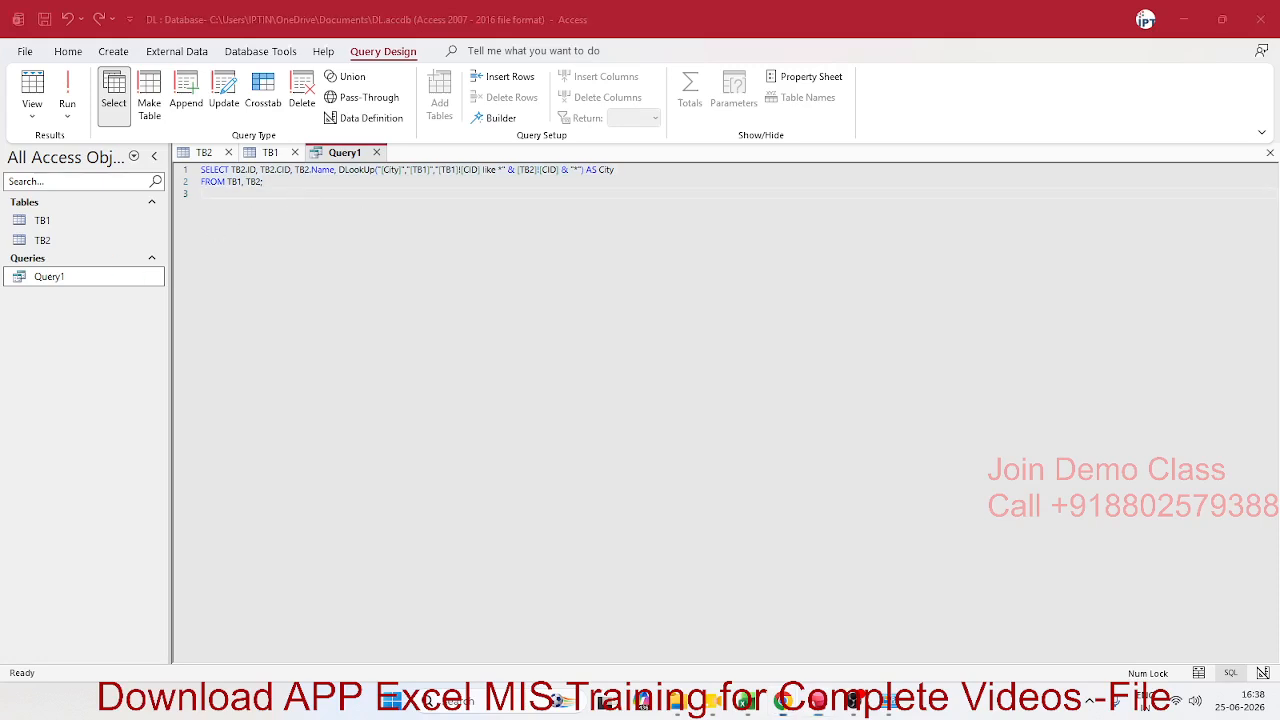
left_click(345, 252)
left_click(267, 185)
key("ctrl+a")
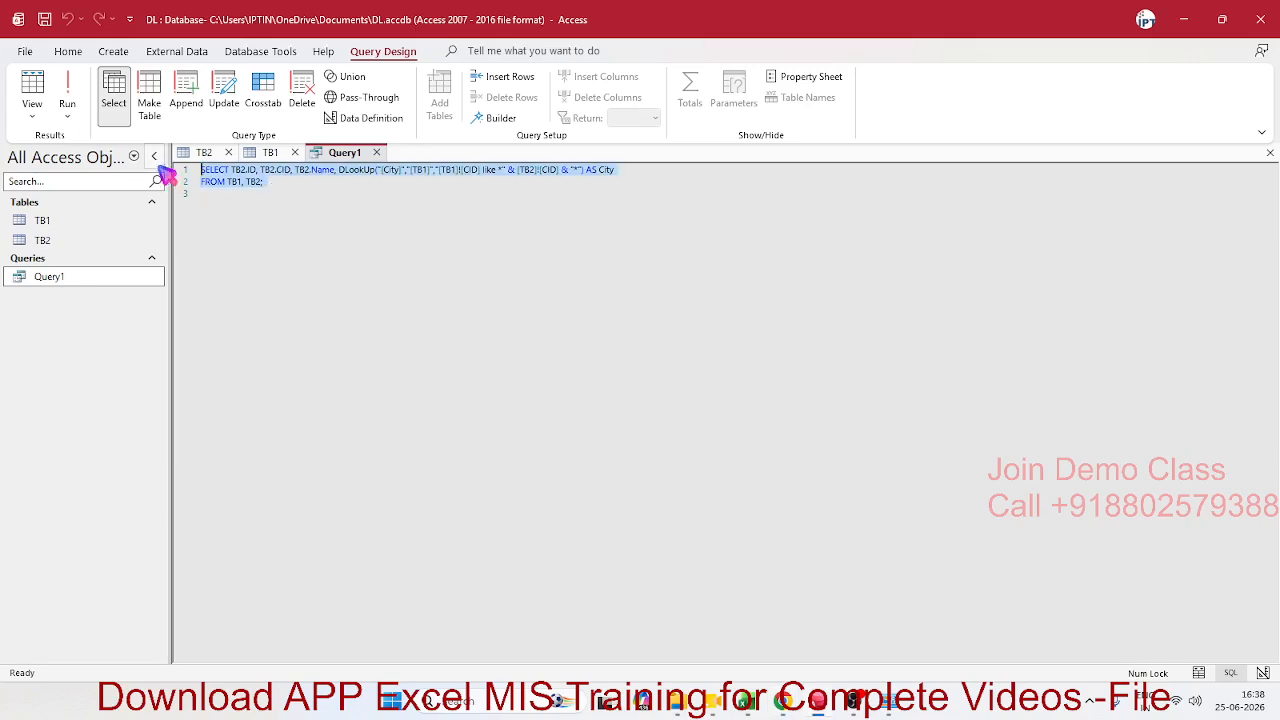
key("Delete")
type("SELECT TB2.ID,     TB2.CID,     TB2.Name,     DLookUp(\"[City]\", \"[TB1]\", \"[CID] Like '*' & [TB2]![CID] & '*'\") AS City FROM TB2;")
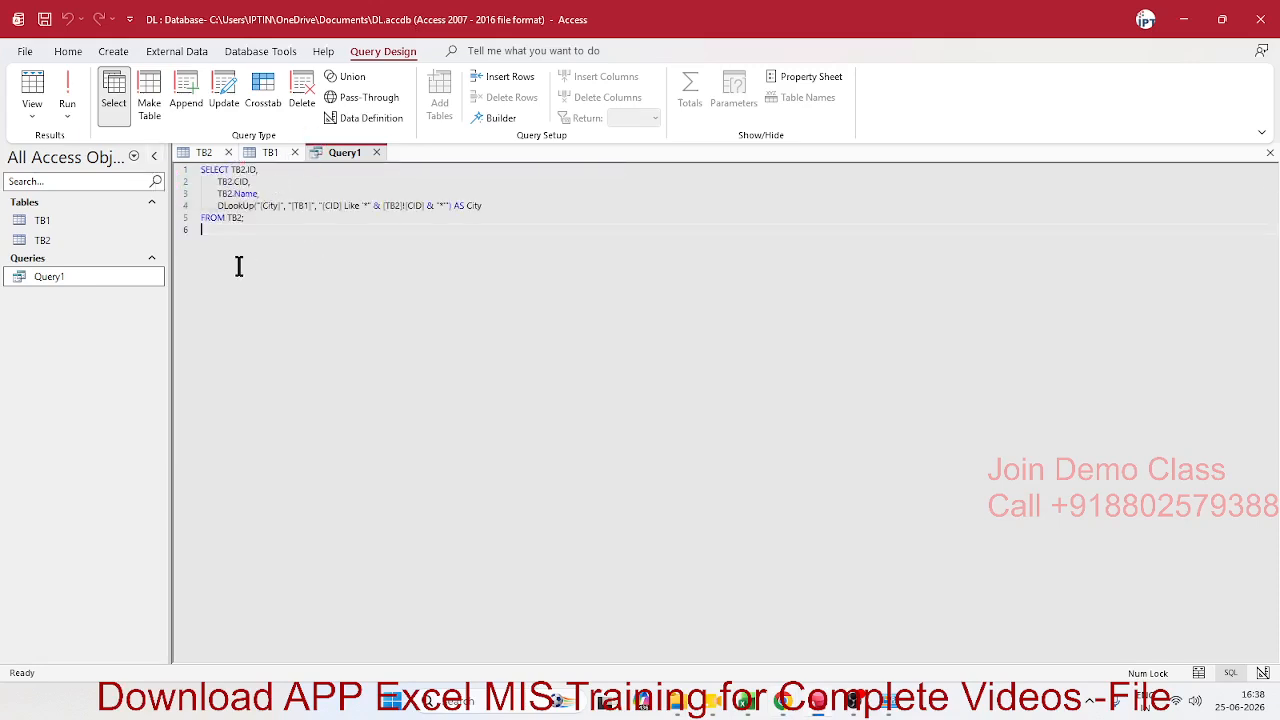
- Run Query1, check the City values, and close it with its design changes saved
left_click(66, 108)
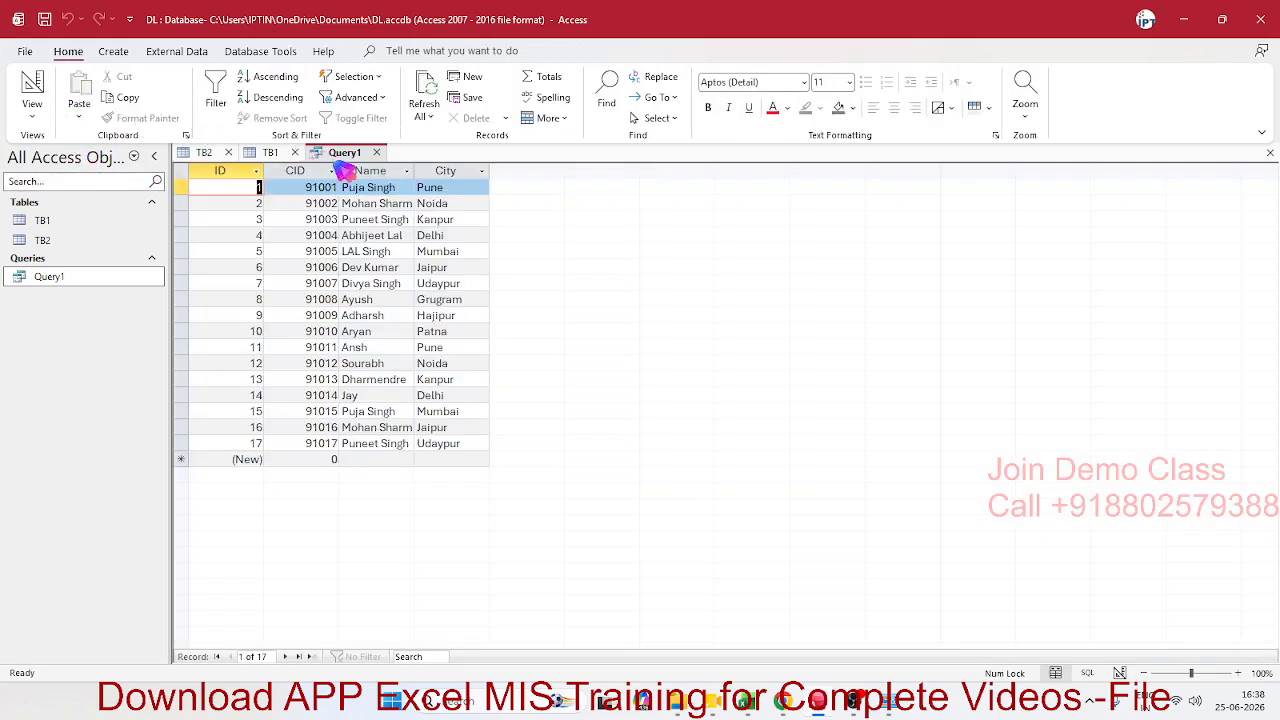
left_click(370, 205)
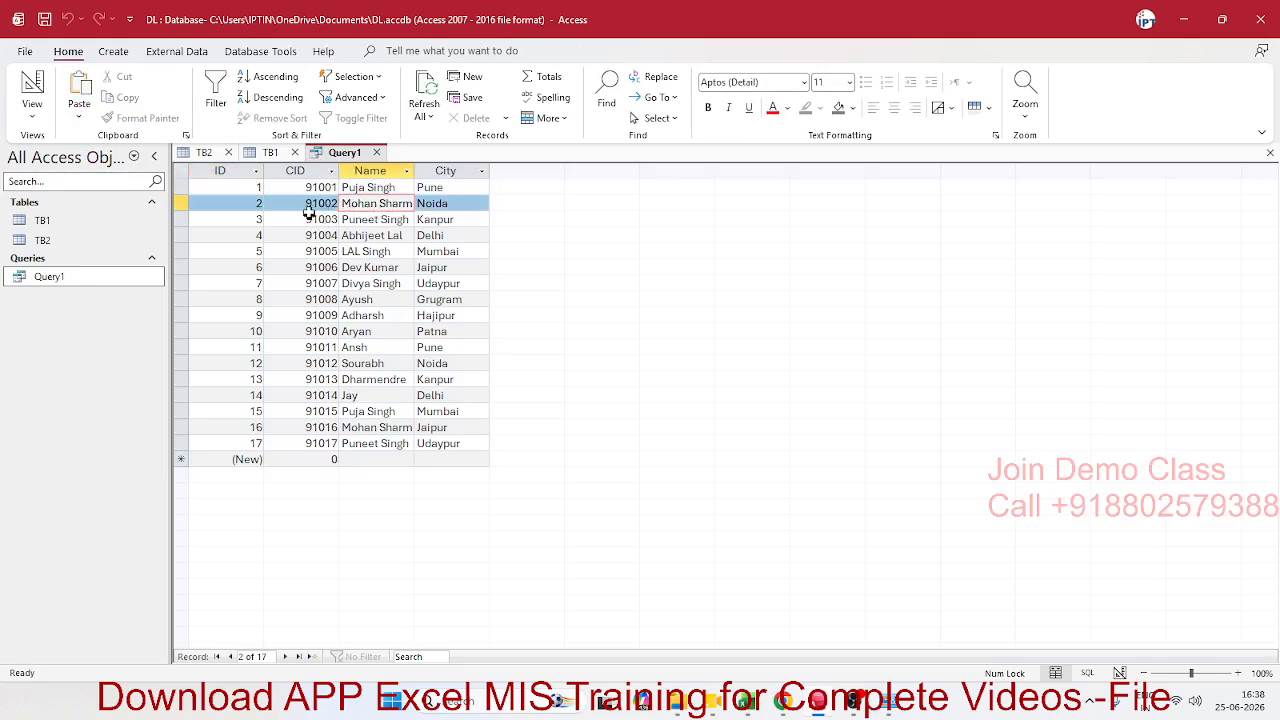
left_click(451, 207)
left_click(458, 334)
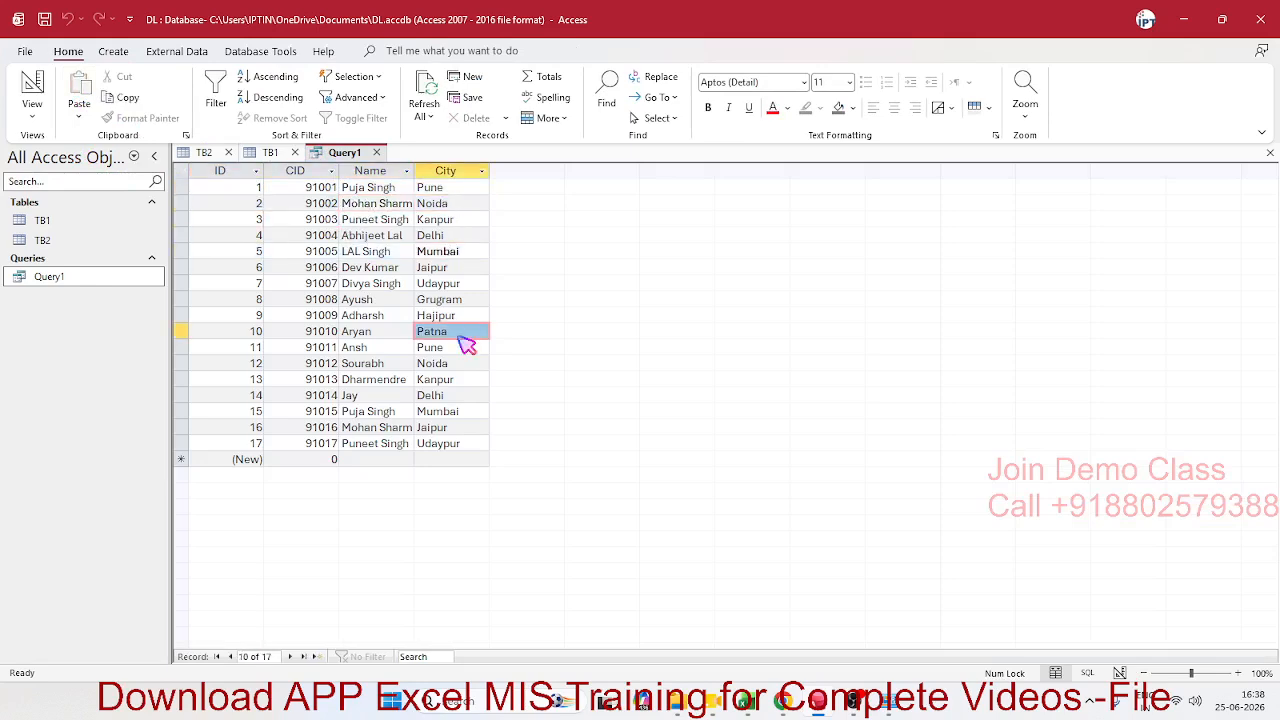
left_click(378, 153)
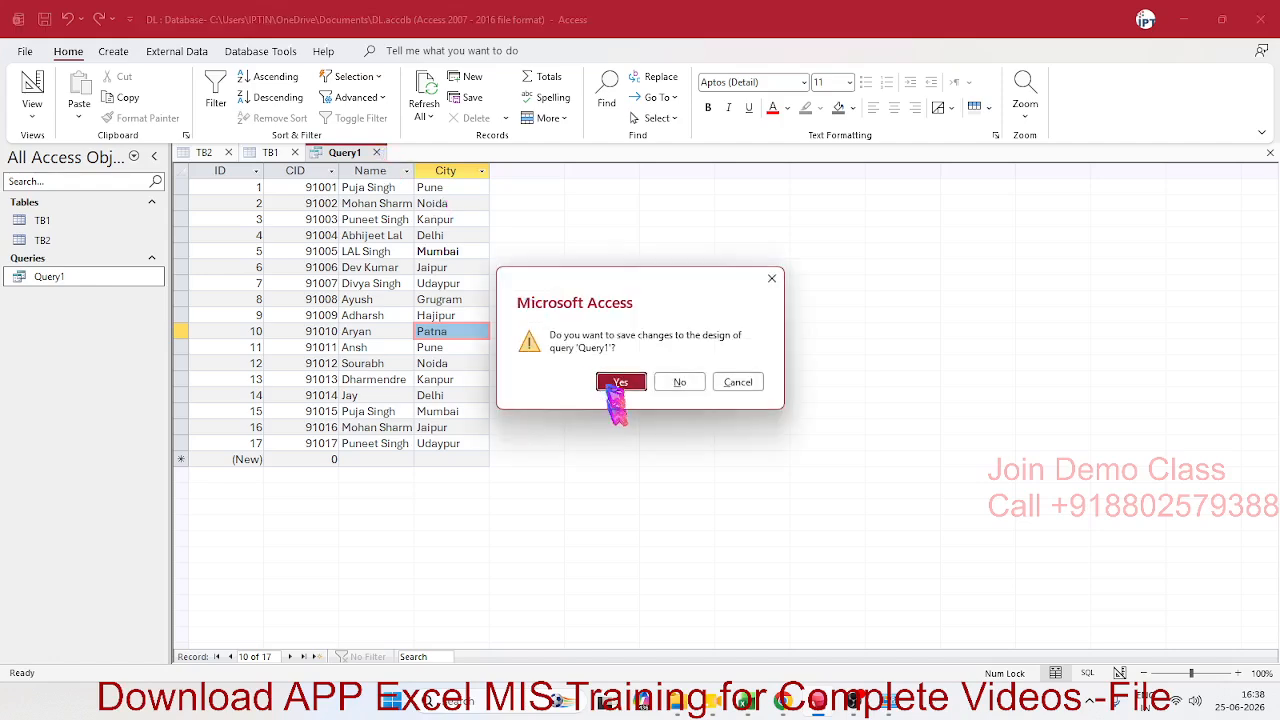
left_click(616, 383)
left_click(32, 128)
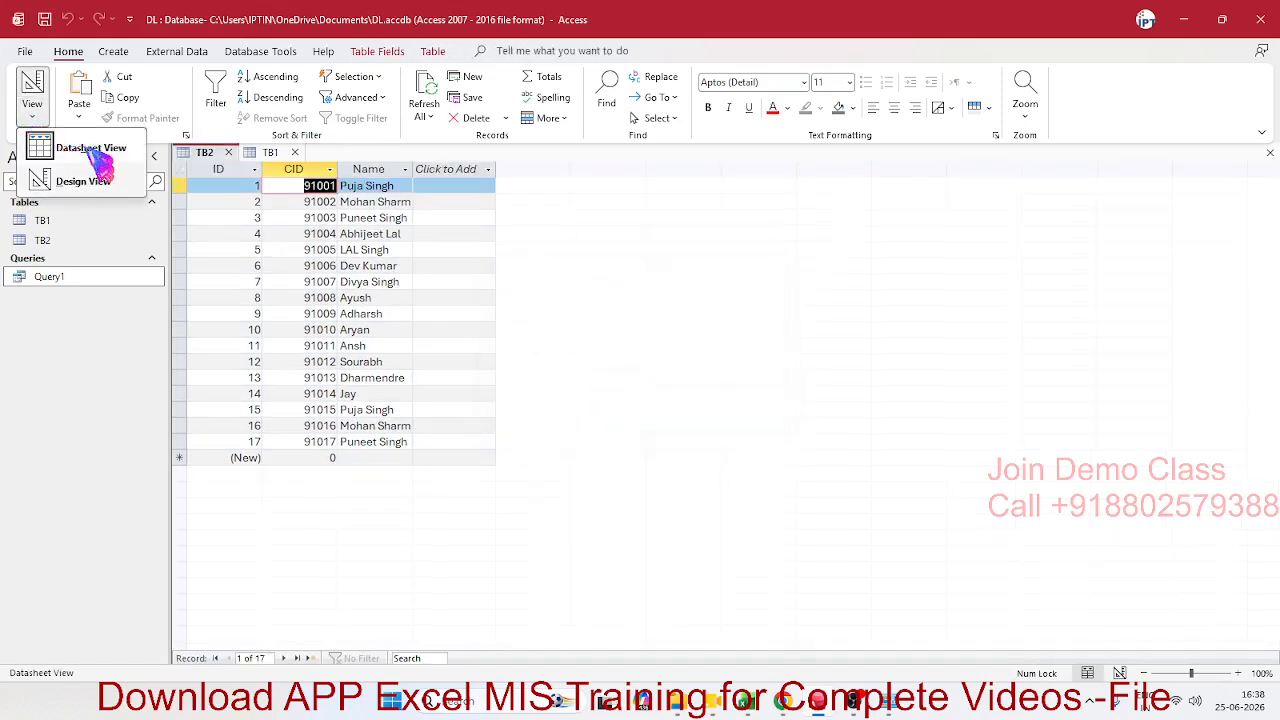
left_click(86, 175)
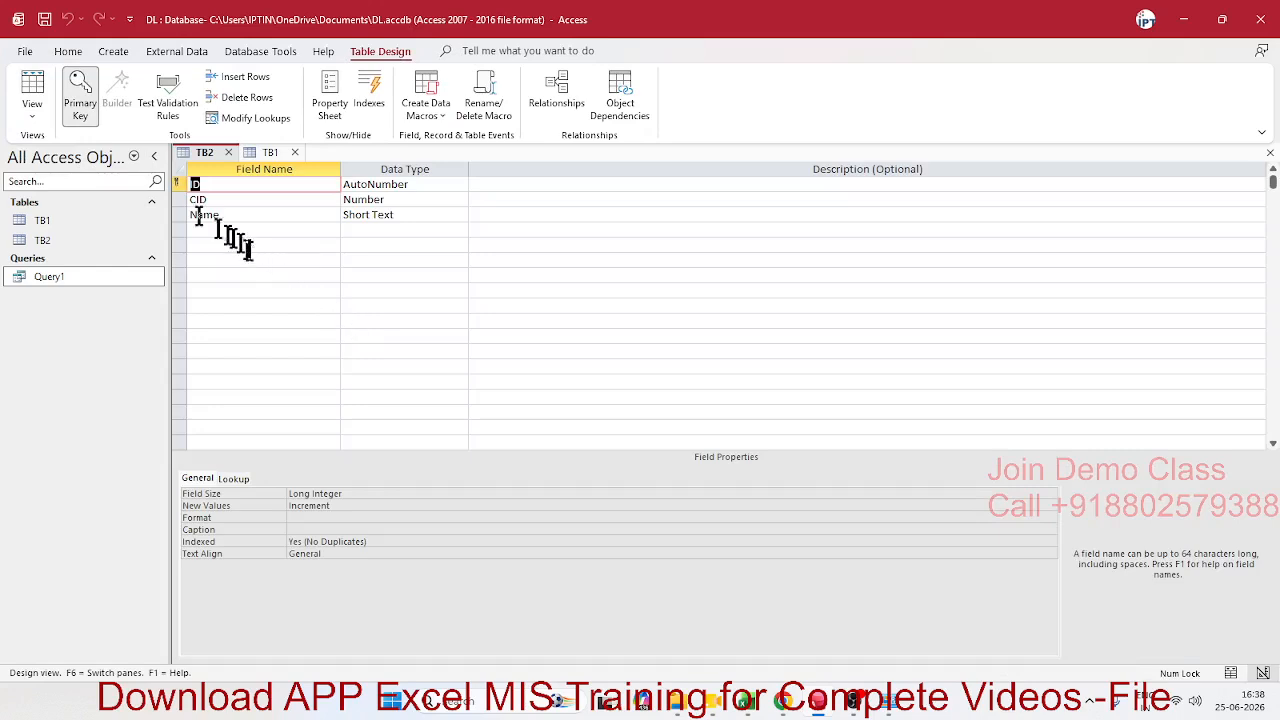
left_click(228, 152)
- Open Query1 and switch it from the SQL text to Design View
right_click(100, 281)
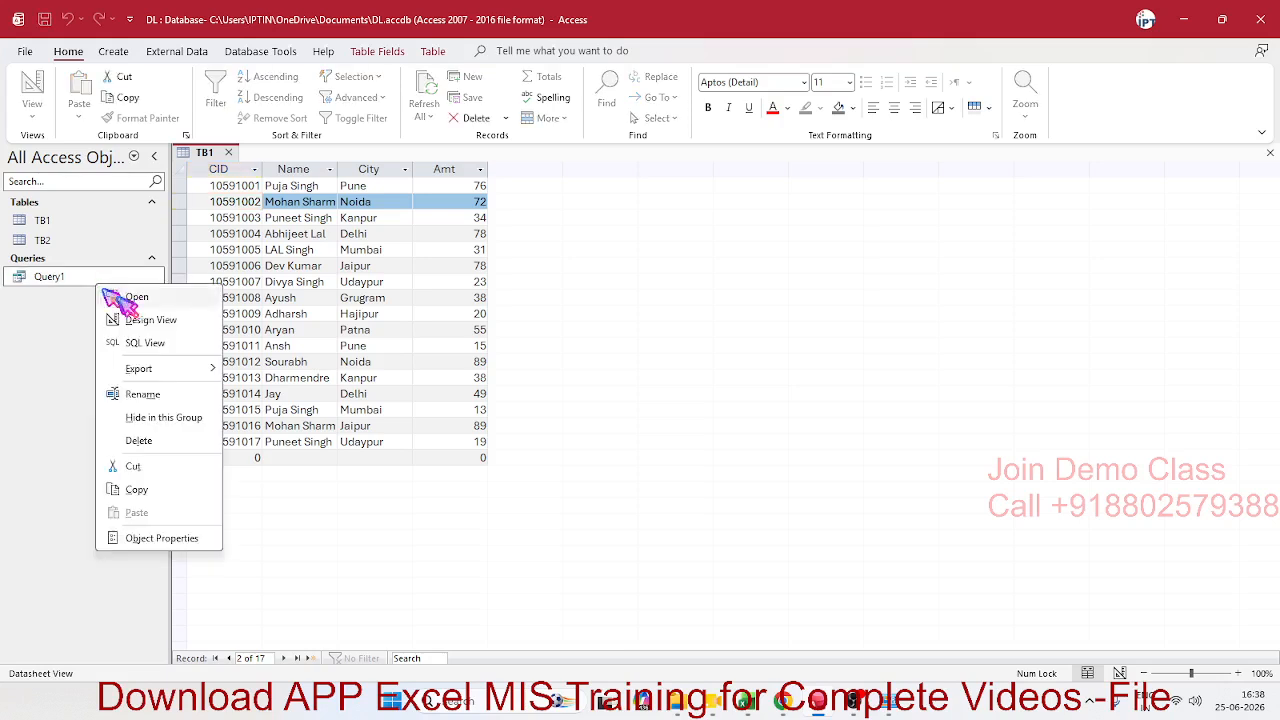
left_click(140, 320)
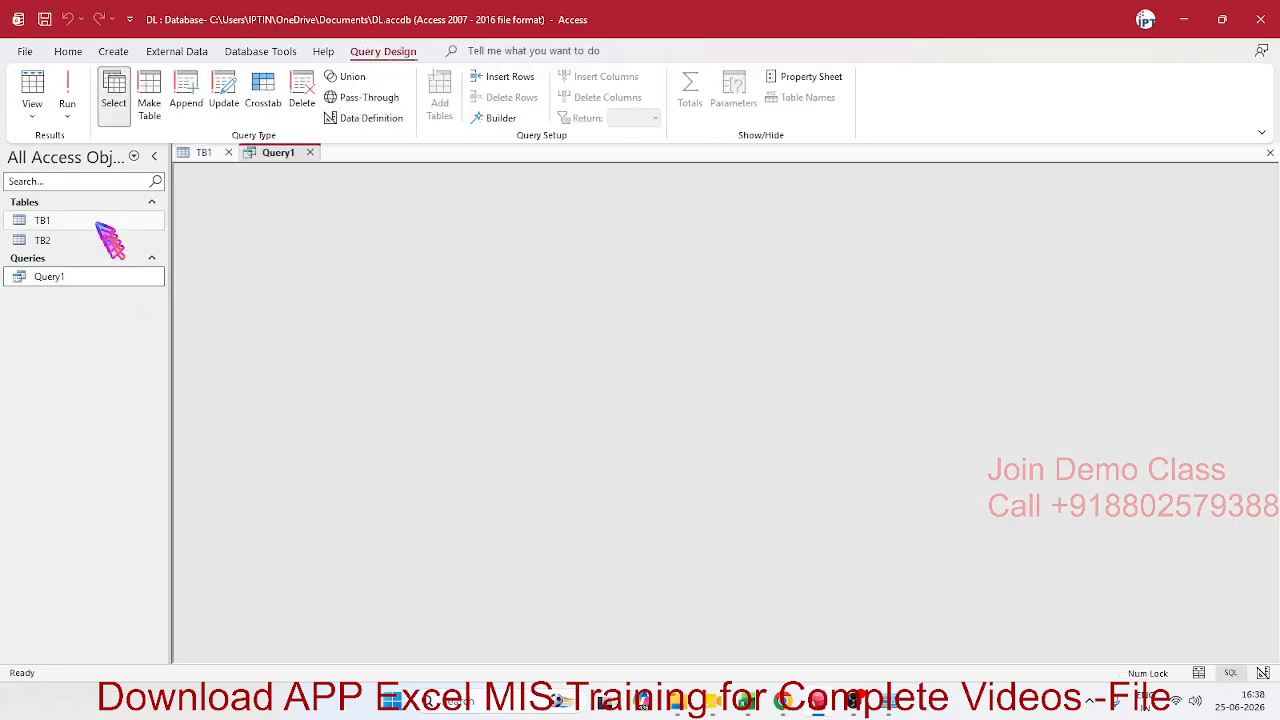
left_click(32, 110)
left_click(62, 214)
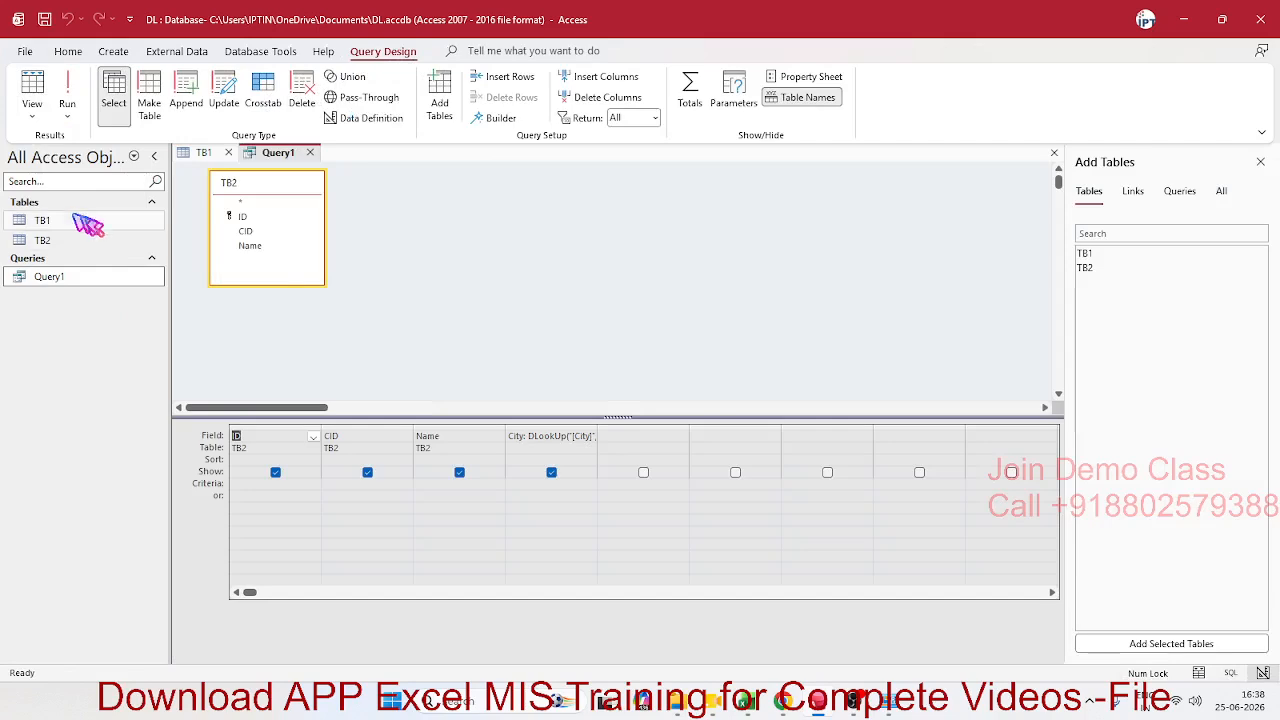
- Examine the full DLookUp expression of the City column in the Zoom dialog
left_click(557, 437)
right_click(557, 437)
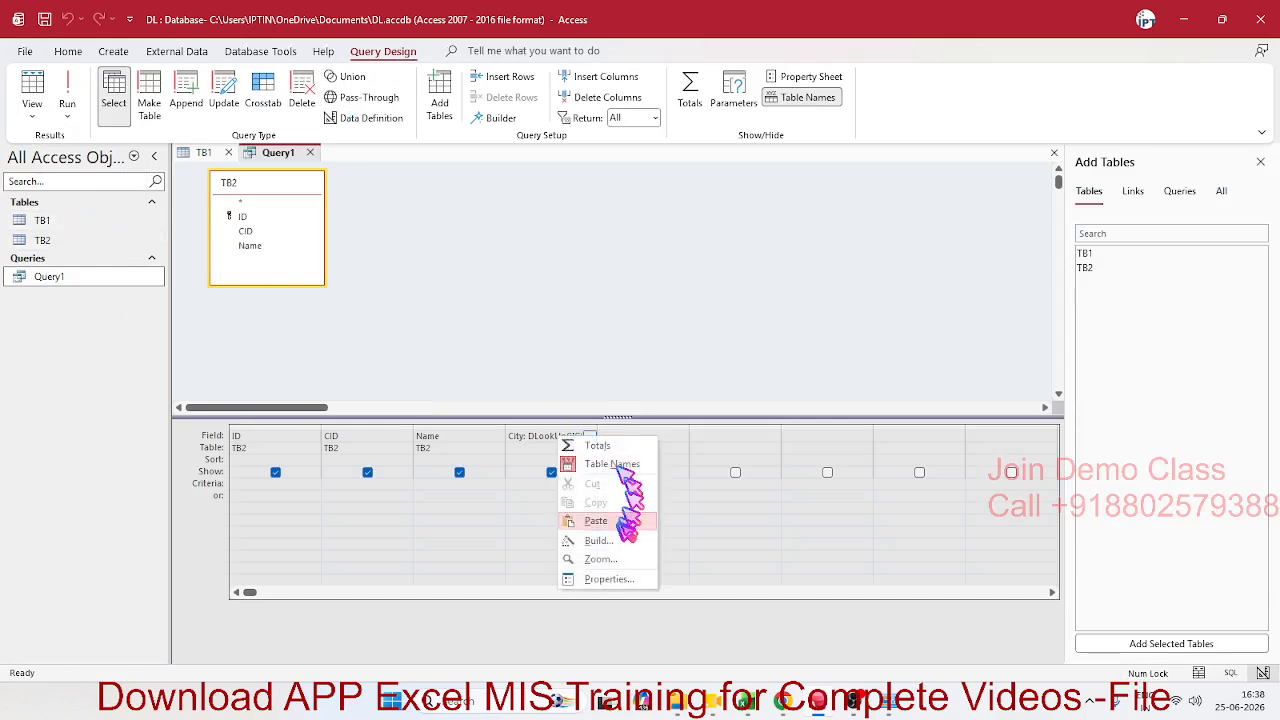
left_click(609, 557)
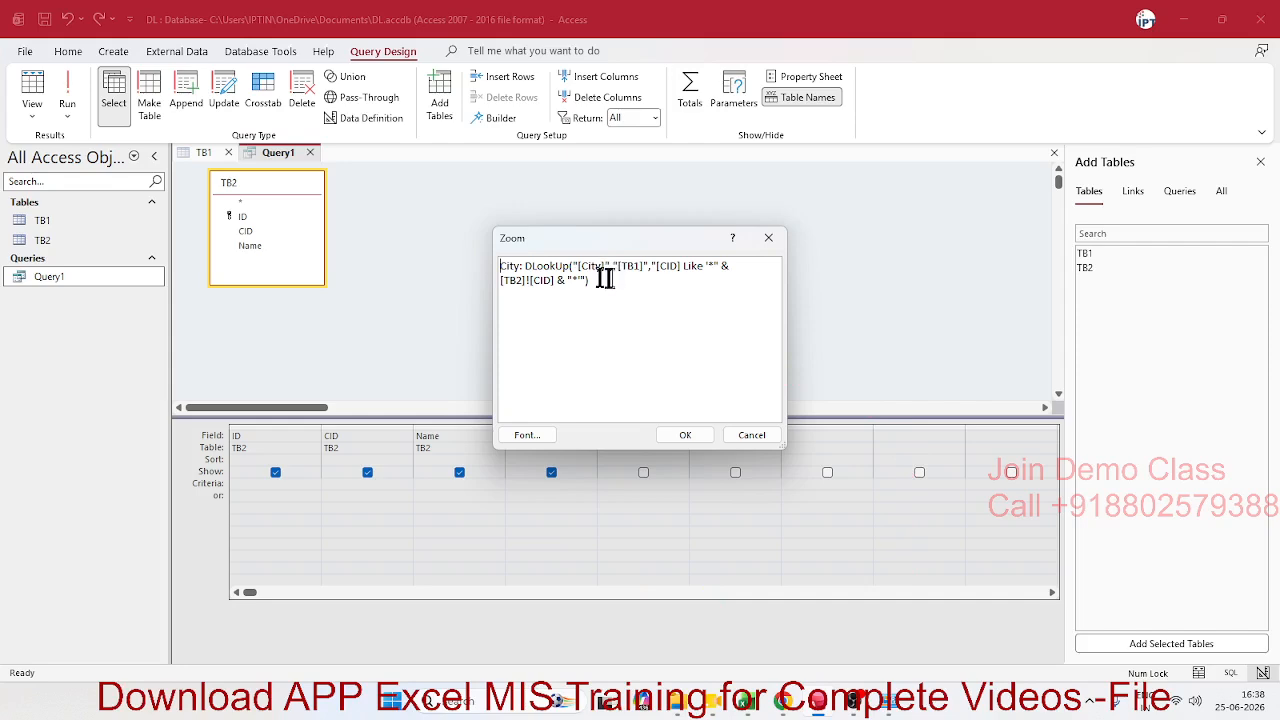
left_click(707, 266)
- Launch Word with a blank document and enter the text Dlookup
key("super")
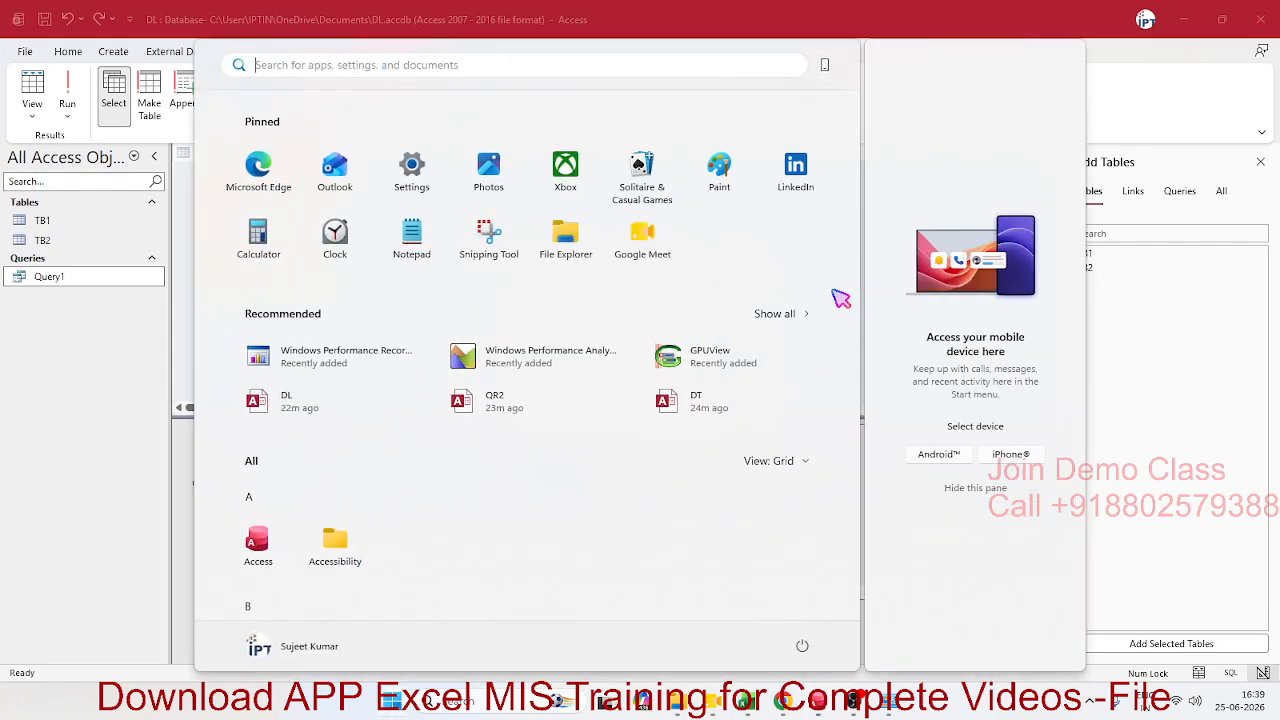
type("word")
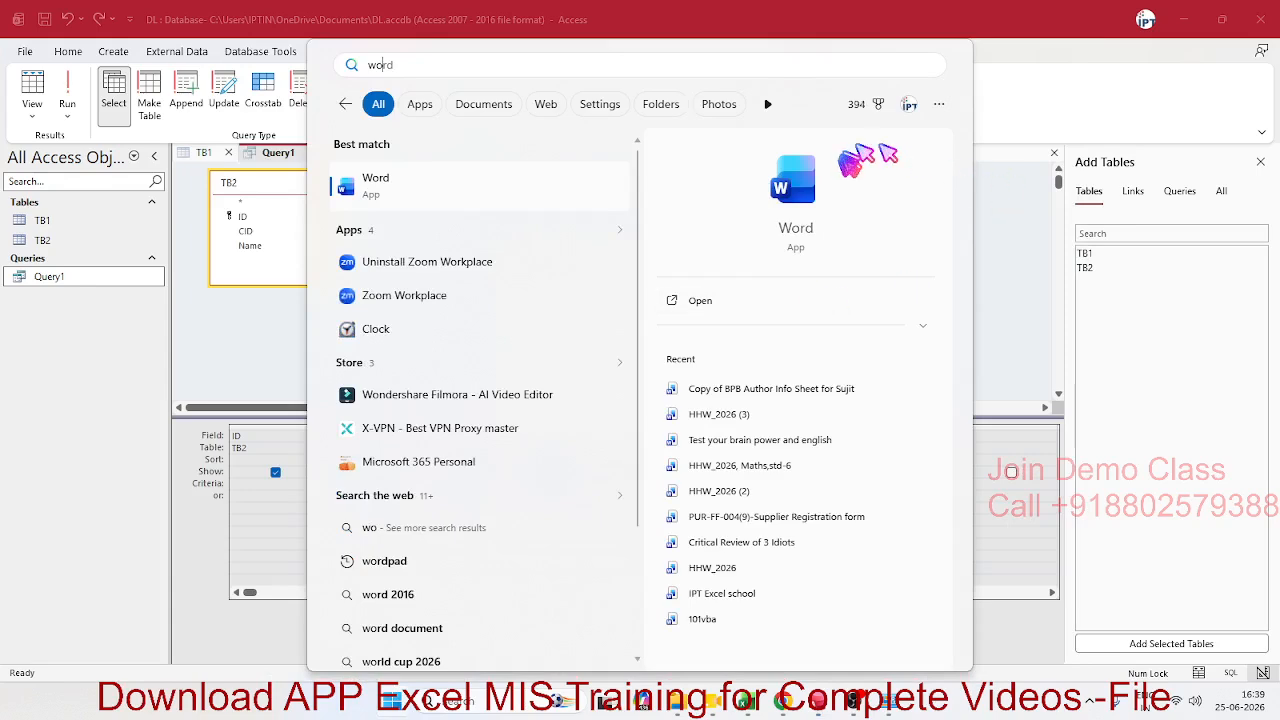
key("Escape")
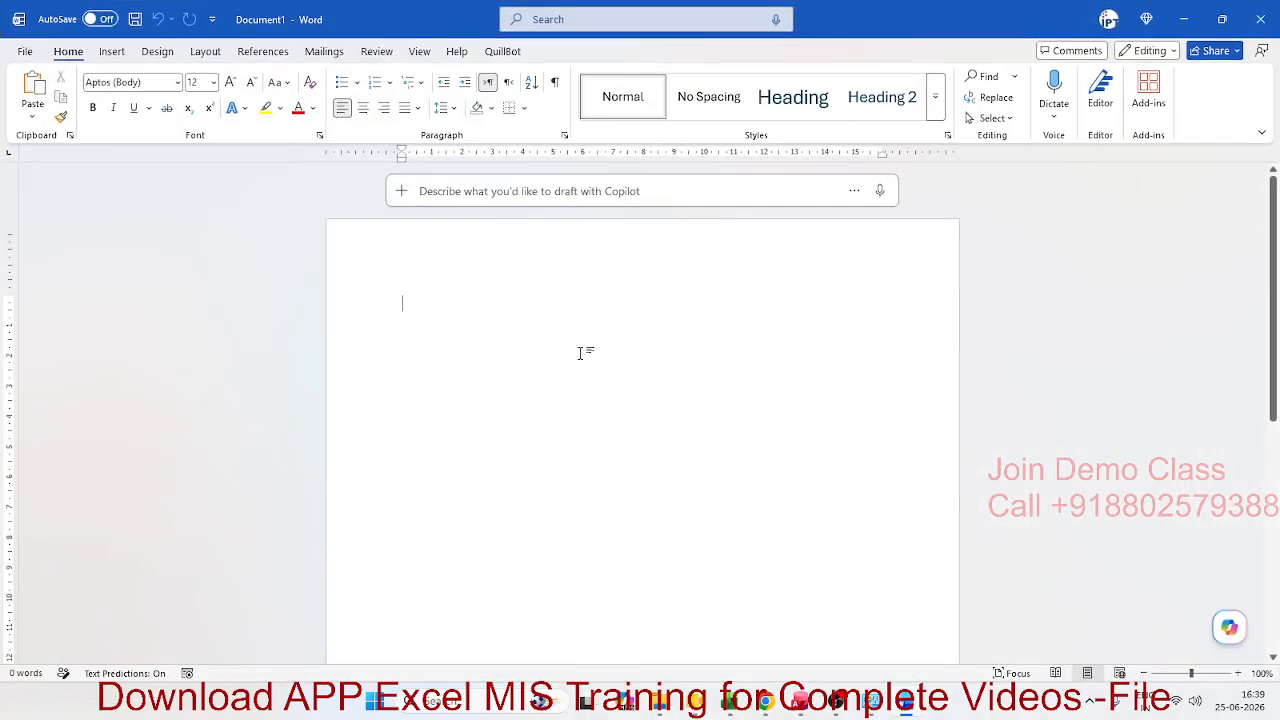
type("Dlookup")
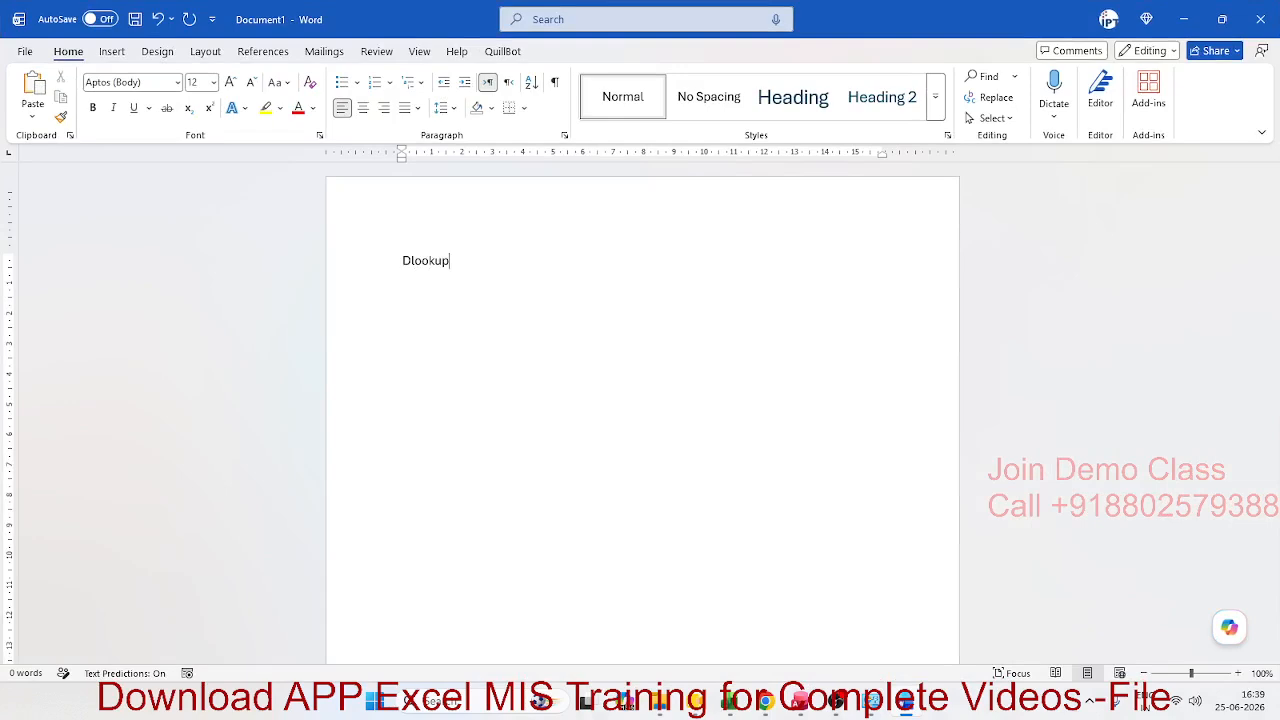
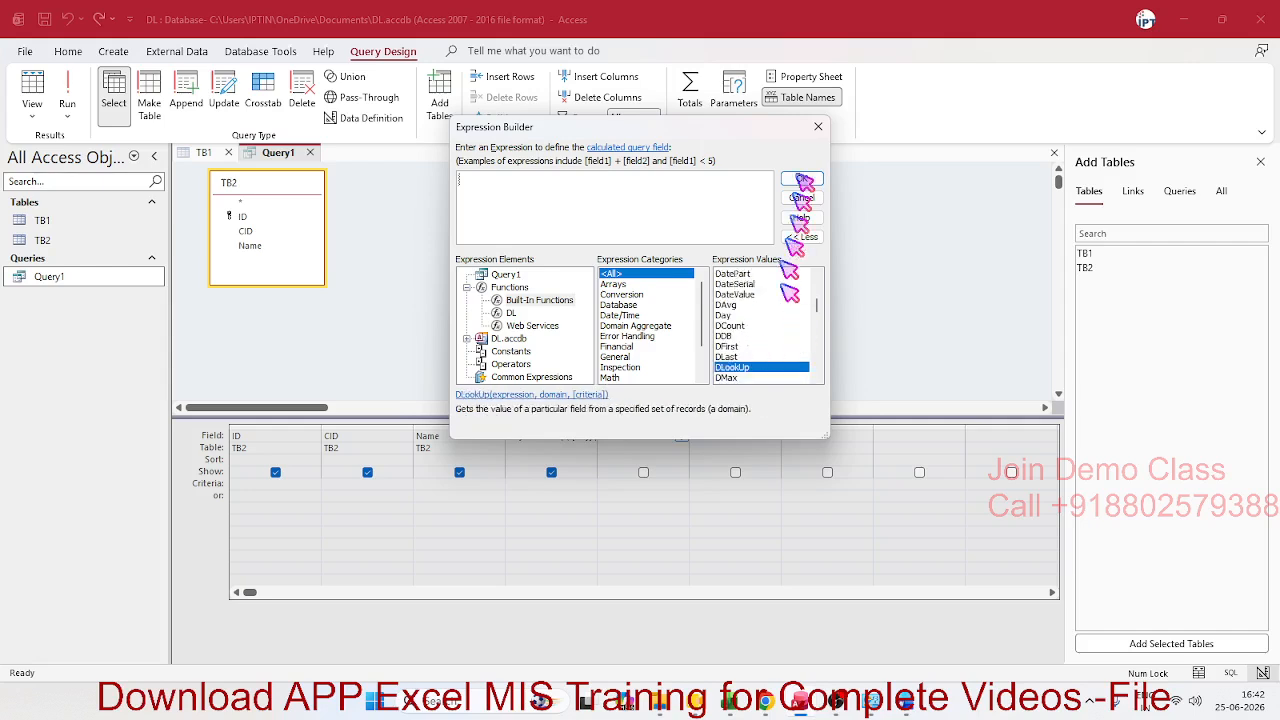
- Insert DLookUp in the Expression Builder and replace its expression placeholder with TB1's Amt field, [TB1]![Amt]
double_click(765, 367)
left_click(521, 180)
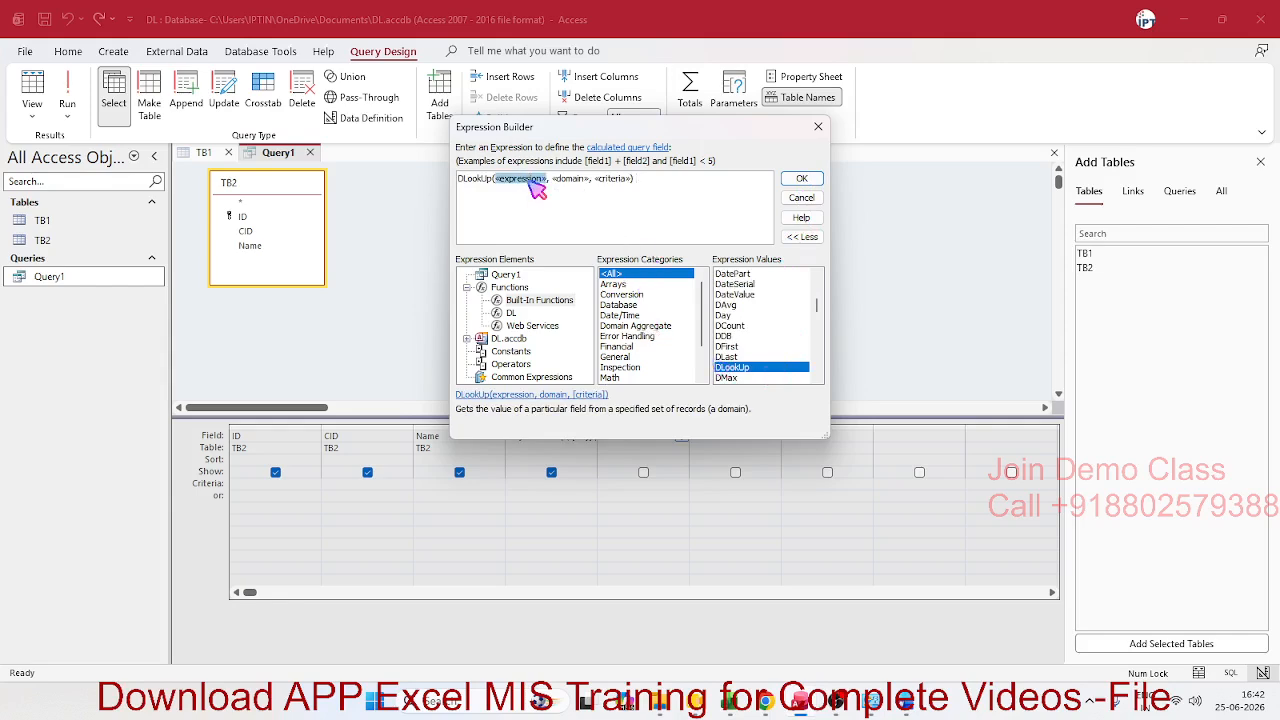
key("Delete")
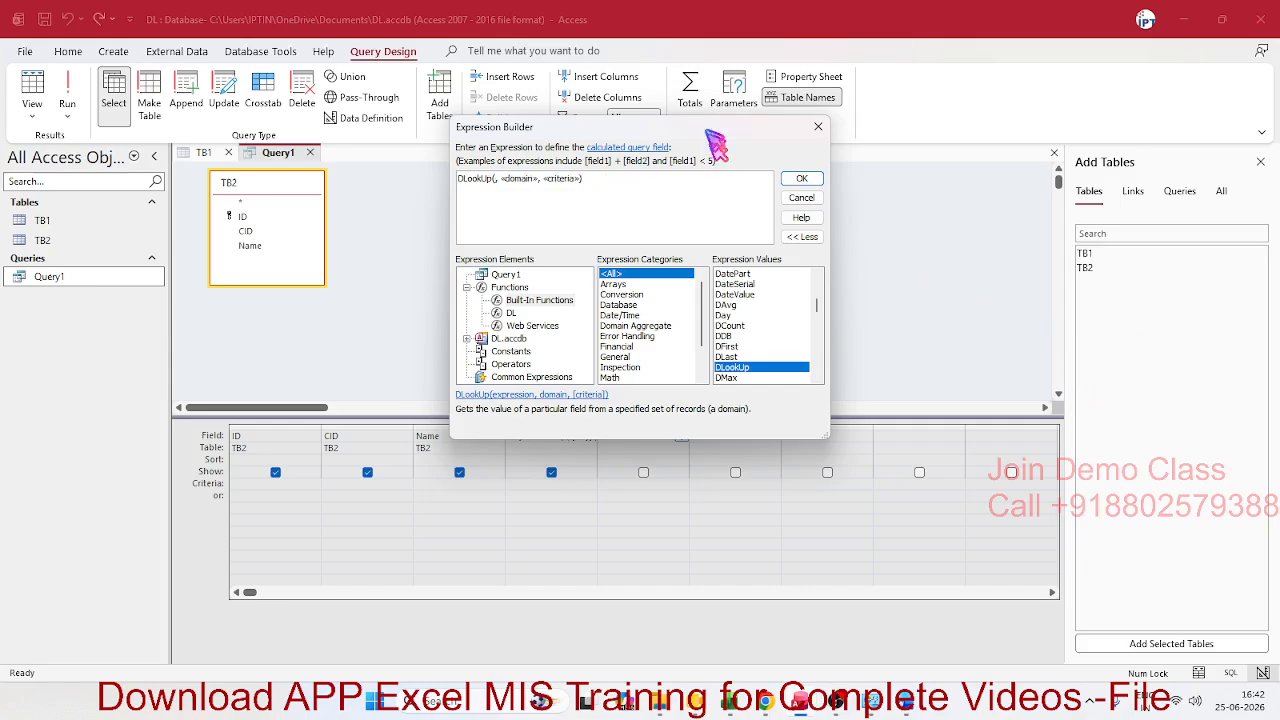
left_click_drag(558, 128, 661, 170)
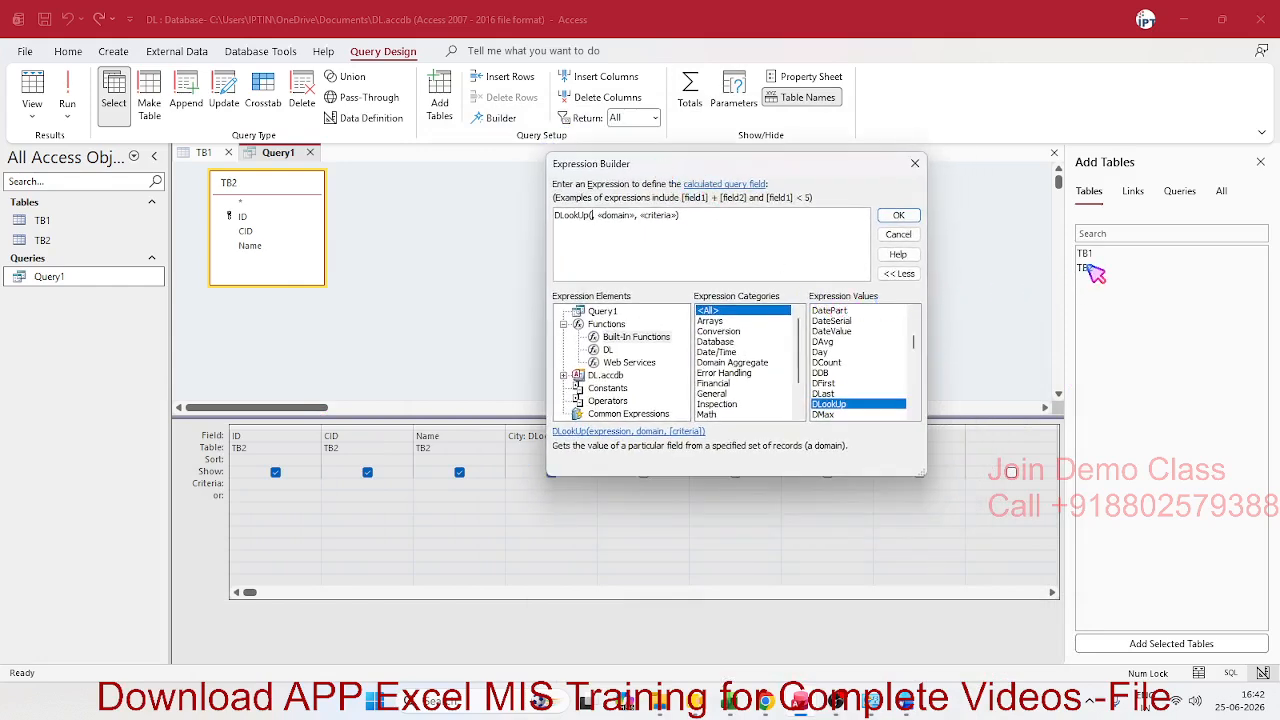
left_click(564, 375)
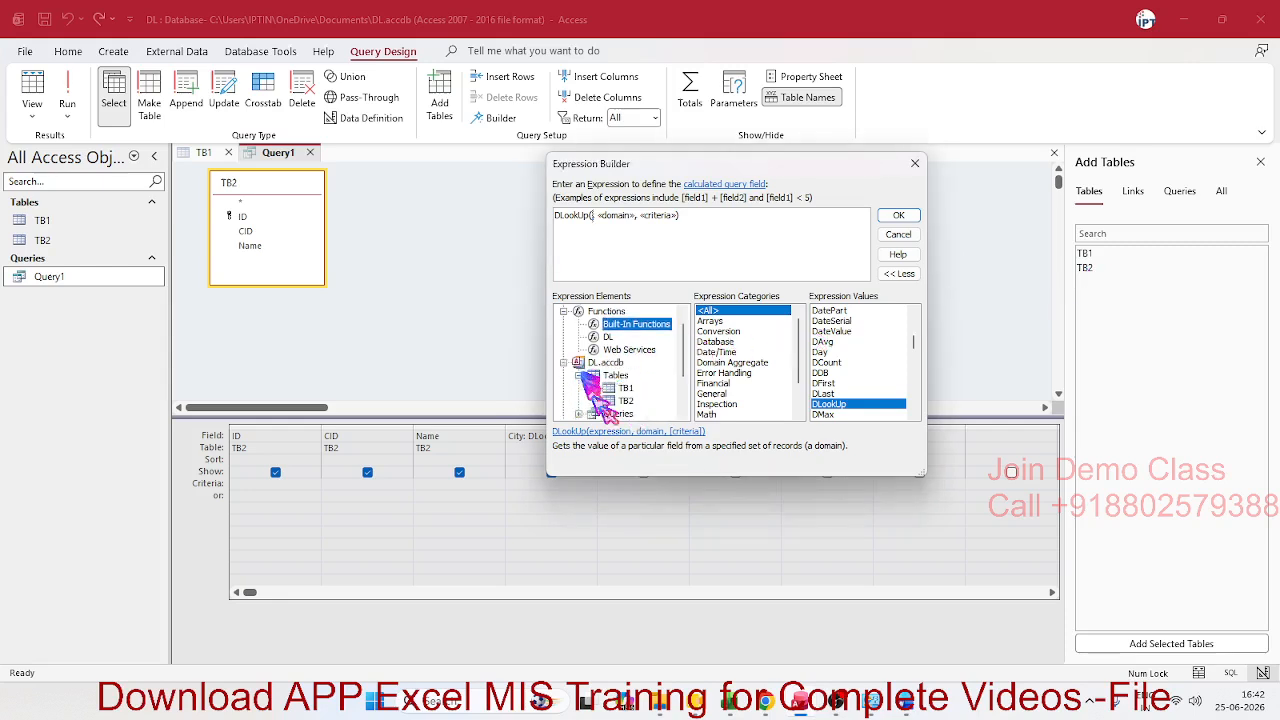
left_click(579, 375)
left_click(627, 388)
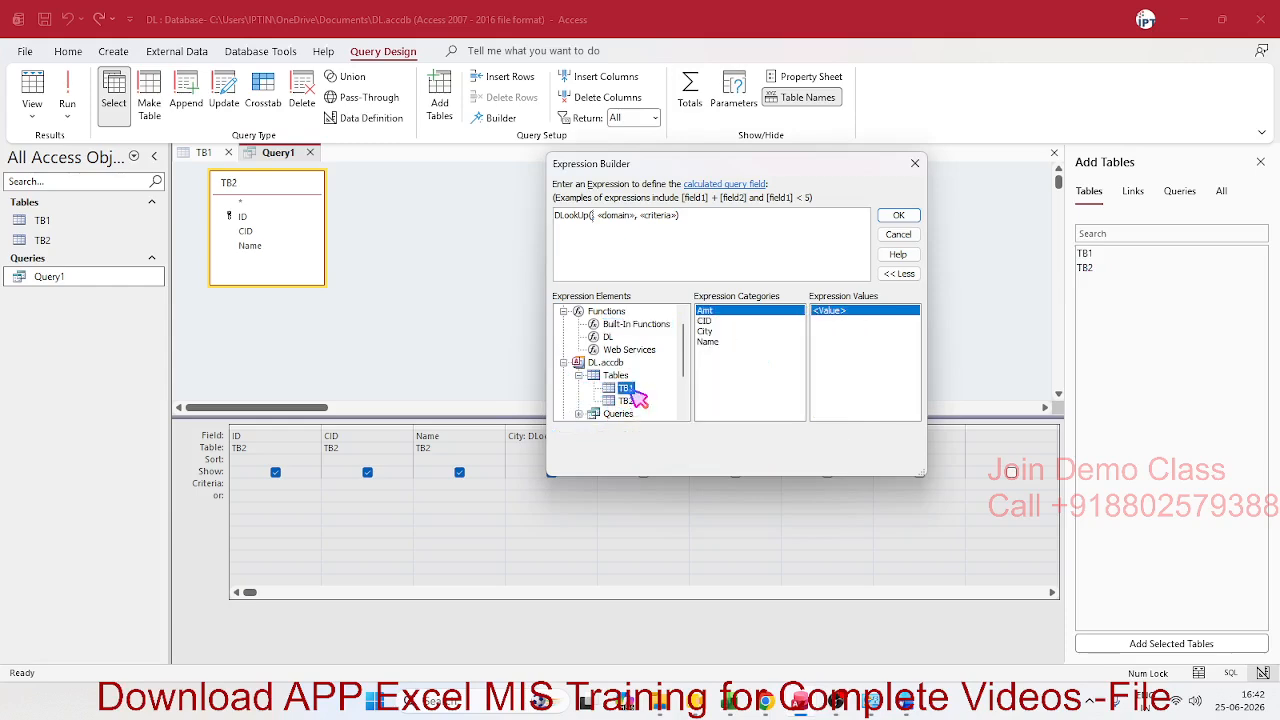
double_click(714, 313)
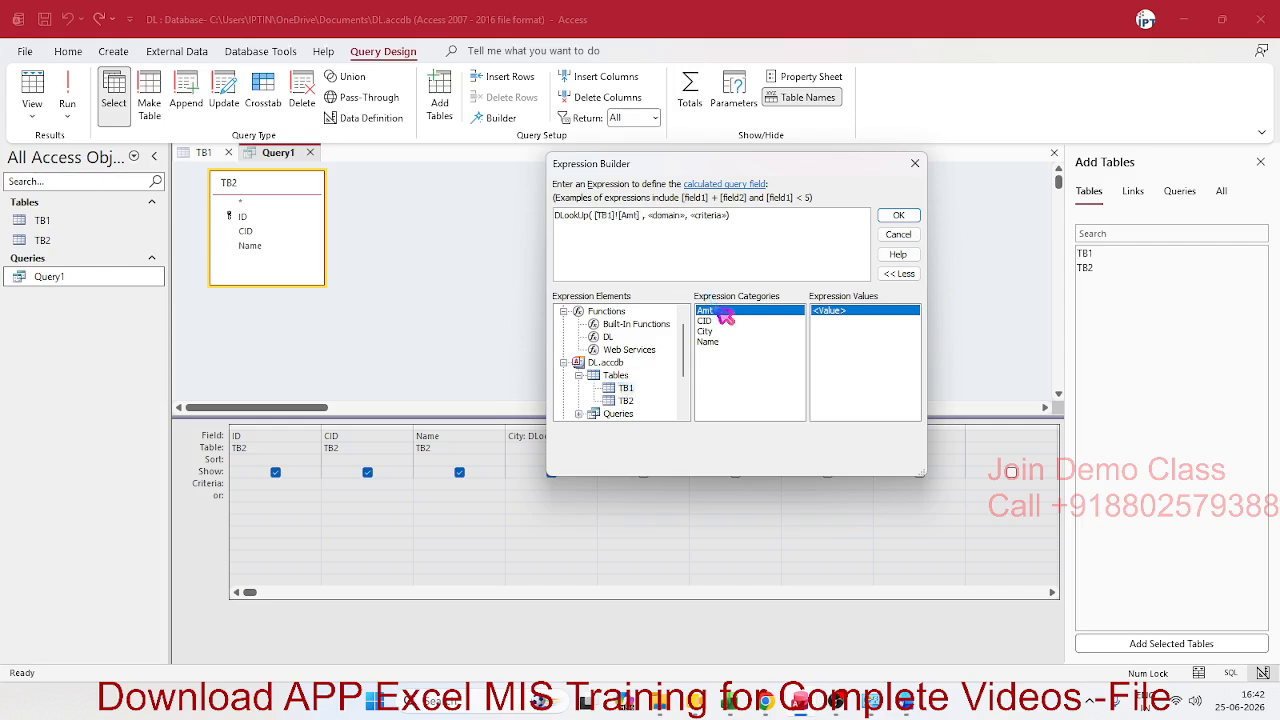
- Replace the DLookUp domain placeholder with "[TB1]" in double quotes
left_click(657, 216)
key("Delete")
type("\"[")
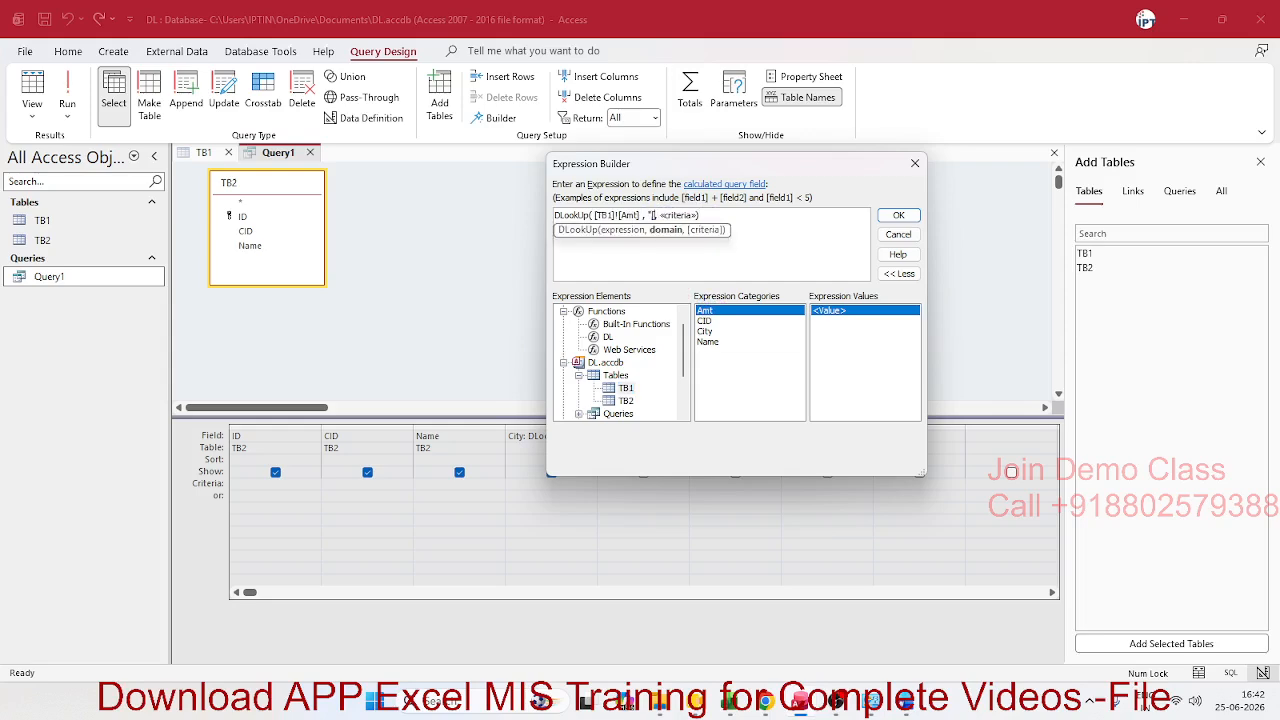
type("TB1]\"")
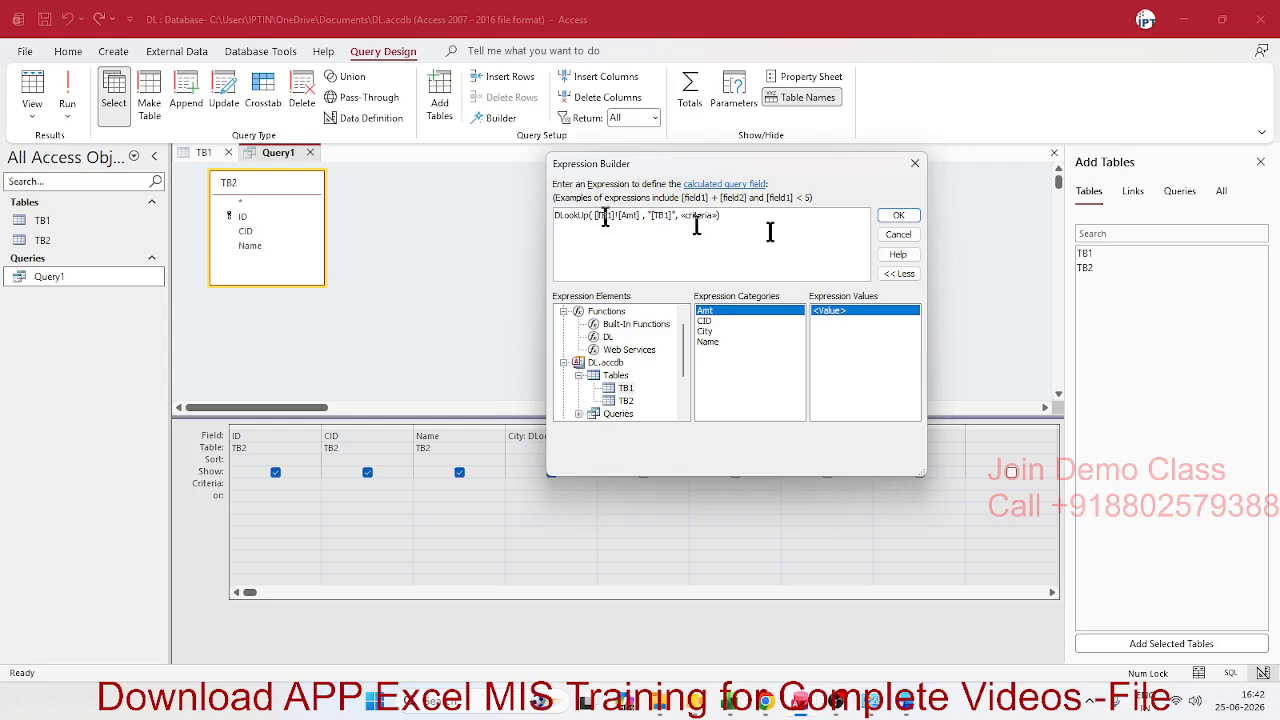
- Strip the TB1 qualifier from DLookUp's first argument and enclose [Amt] in double quotes
key("BackSpace")
key("BackSpace")
key("BackSpace")
key("BackSpace")
key("BackSpace")
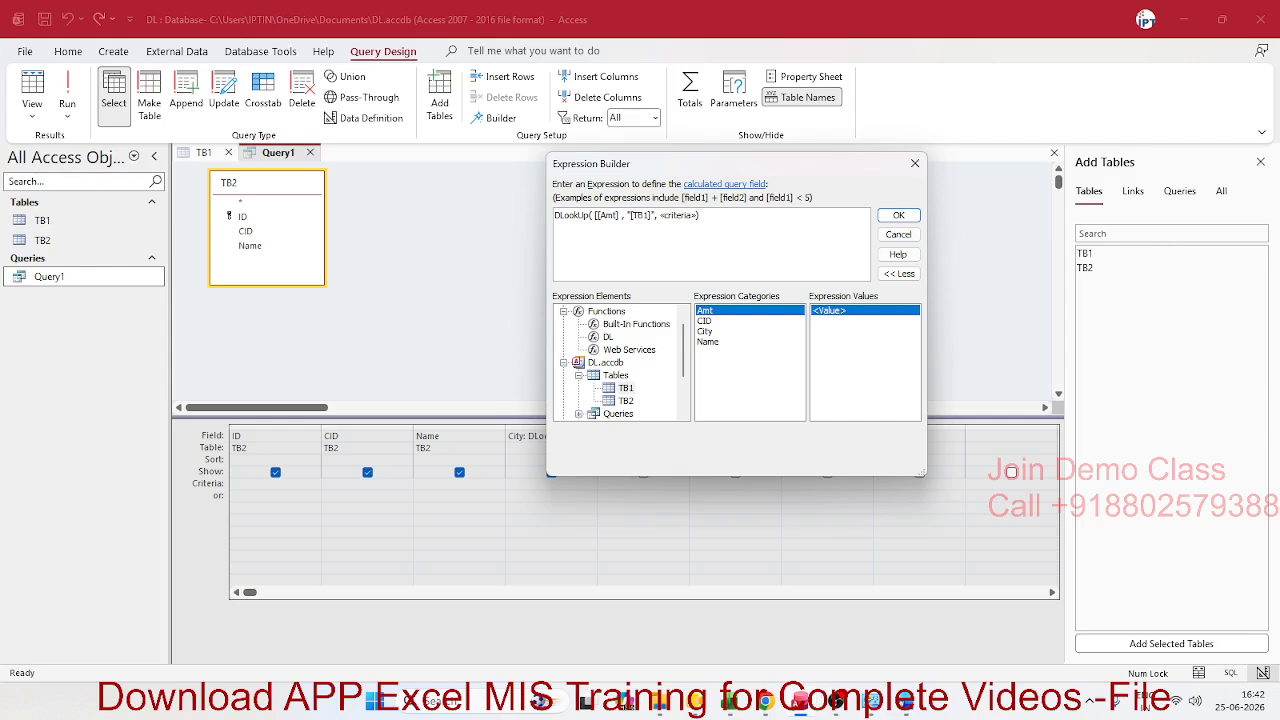
type("\"")
type("\"")
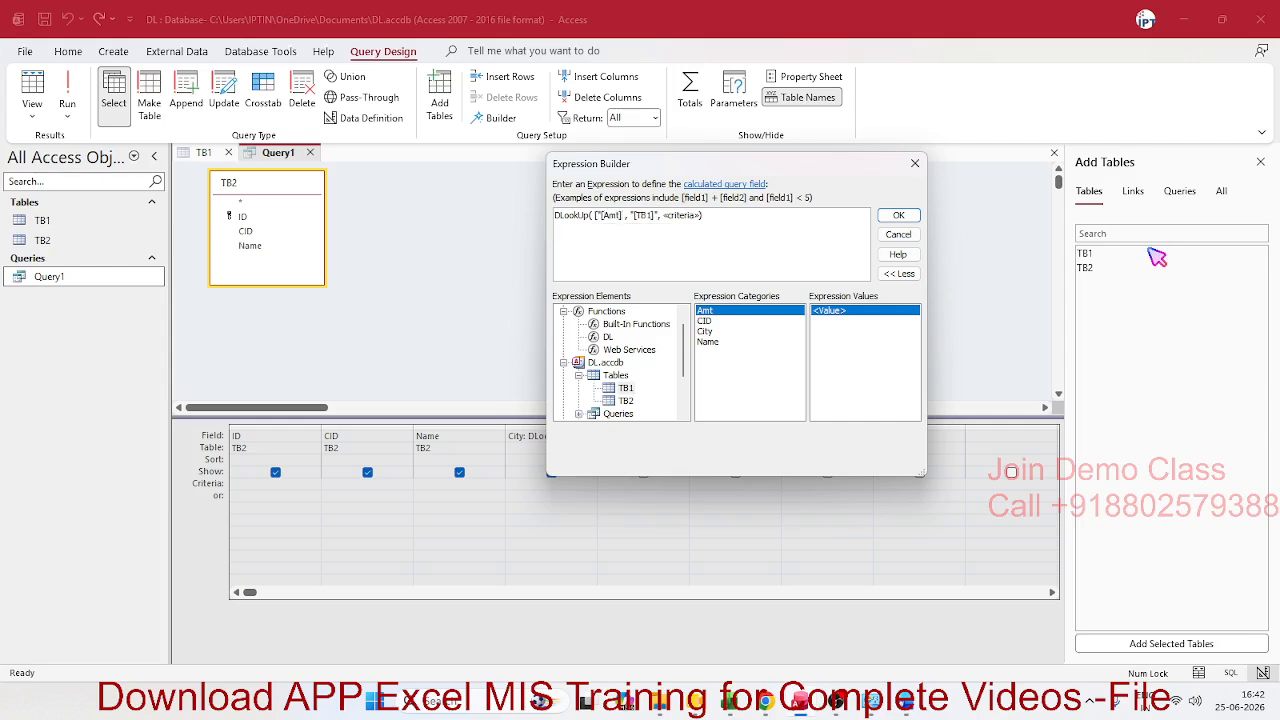
type("\"")
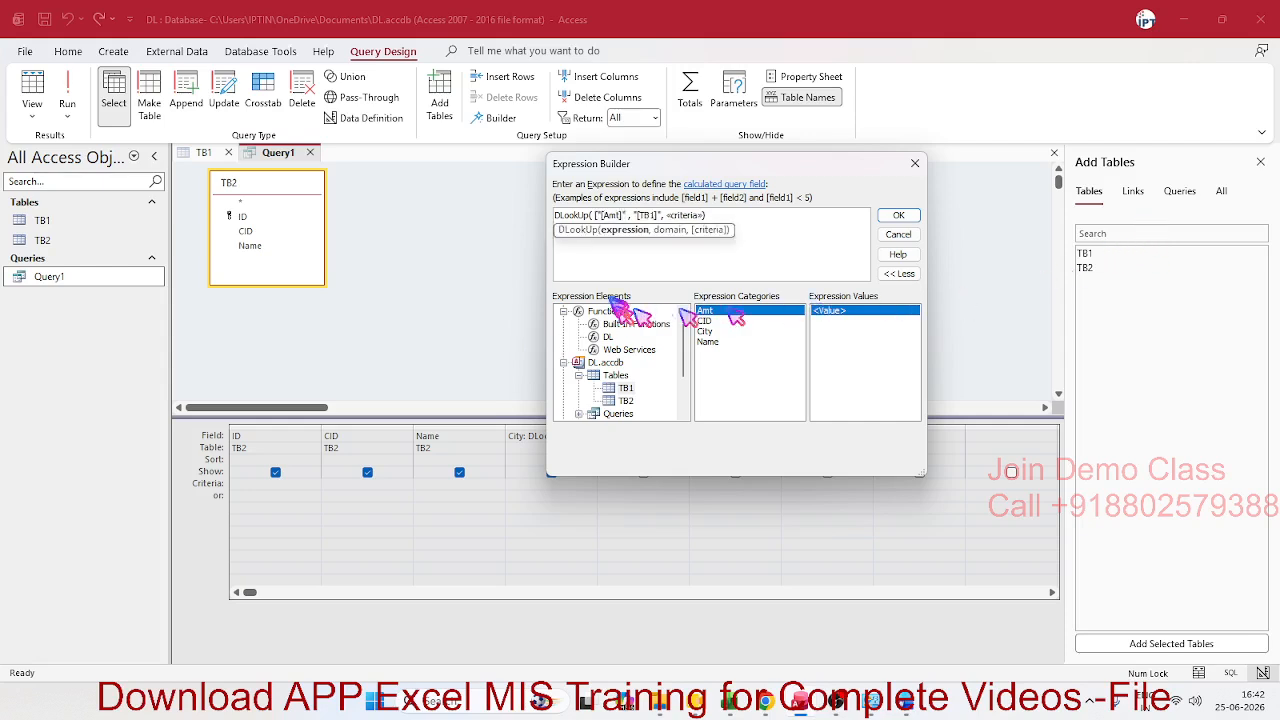
left_click(619, 240)
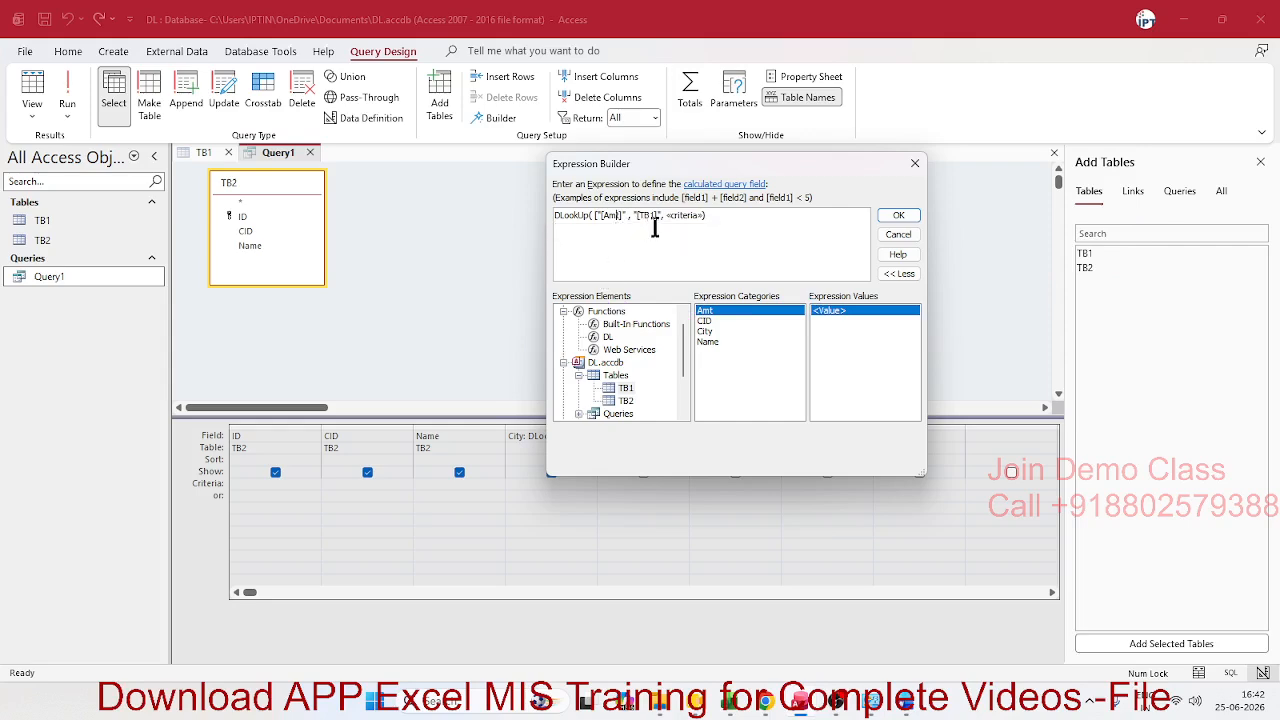
- Clear the DLookUp criteria placeholder and begin the criteria with a reference to table [TB1]
left_click(670, 221)
key("Delete")
key("Delete")
key("Delete")
key("Delete")
key("Delete")
key("Delete")
key("Delete")
key("Delete")
key("Delete")
key("Delete")
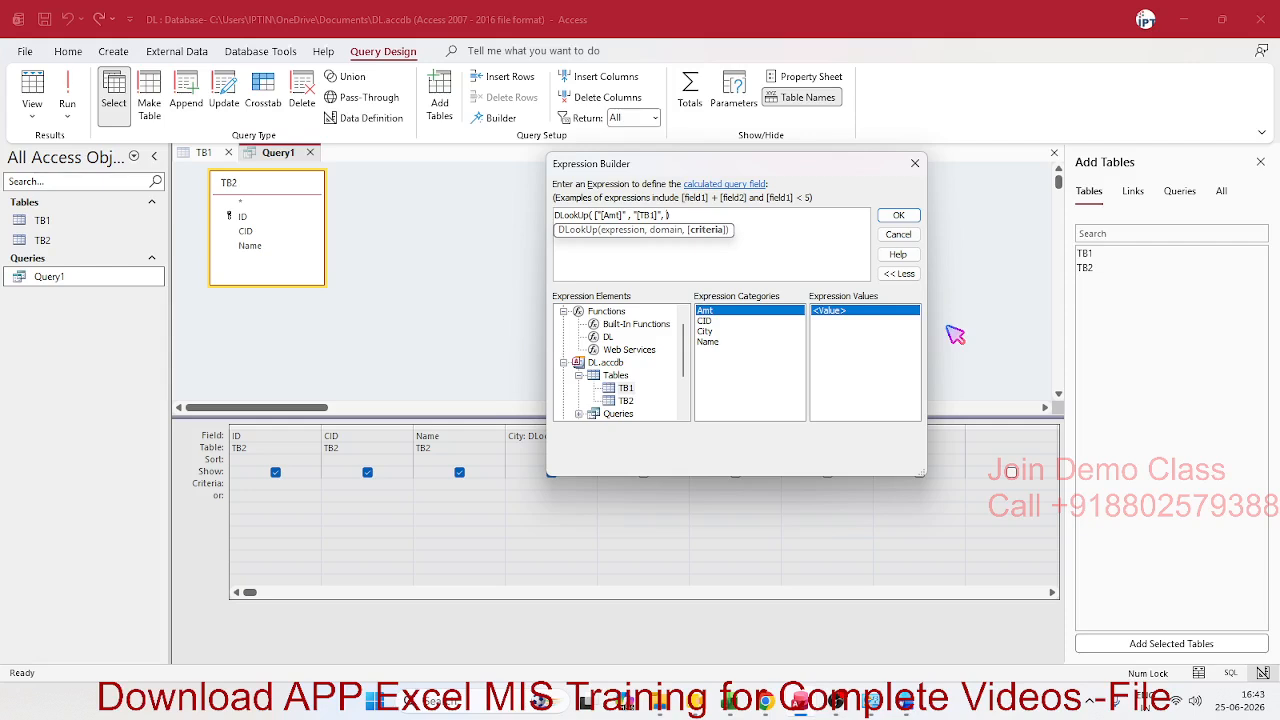
type("[TB1].")
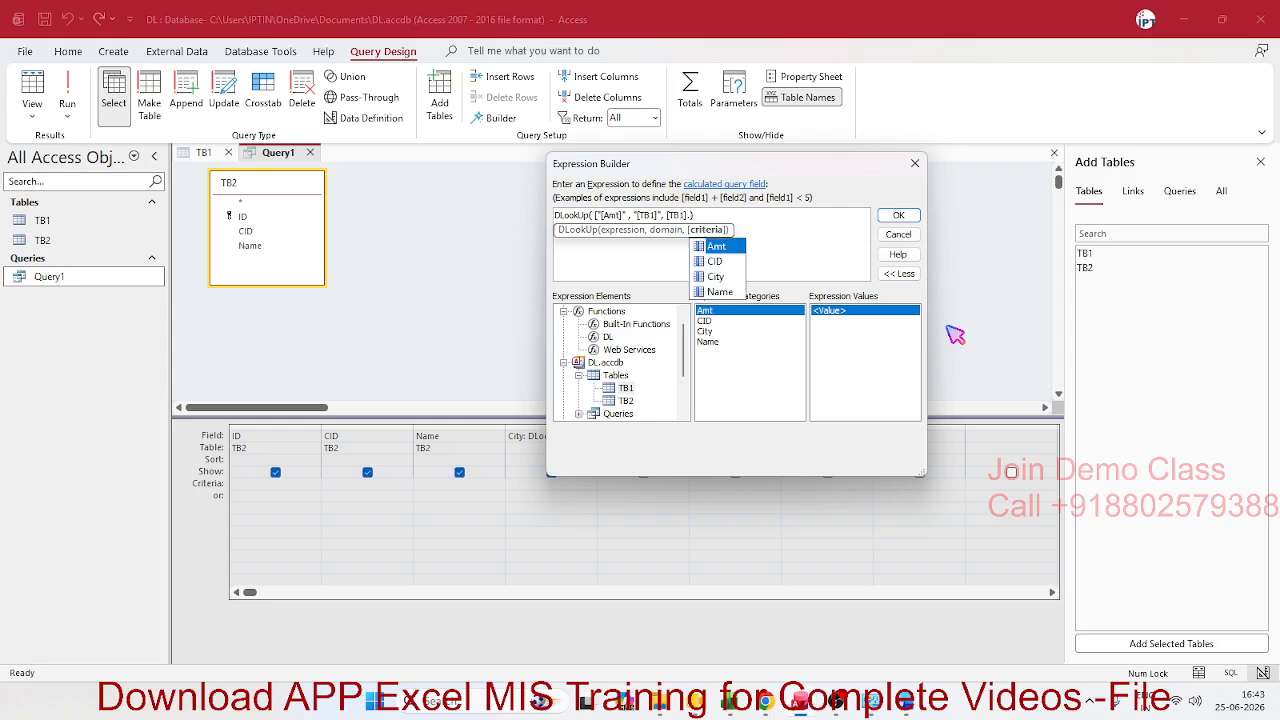
- Complete the criteria's field reference as [TB1]![CID], using an exclamation mark as separator
key("Tab")
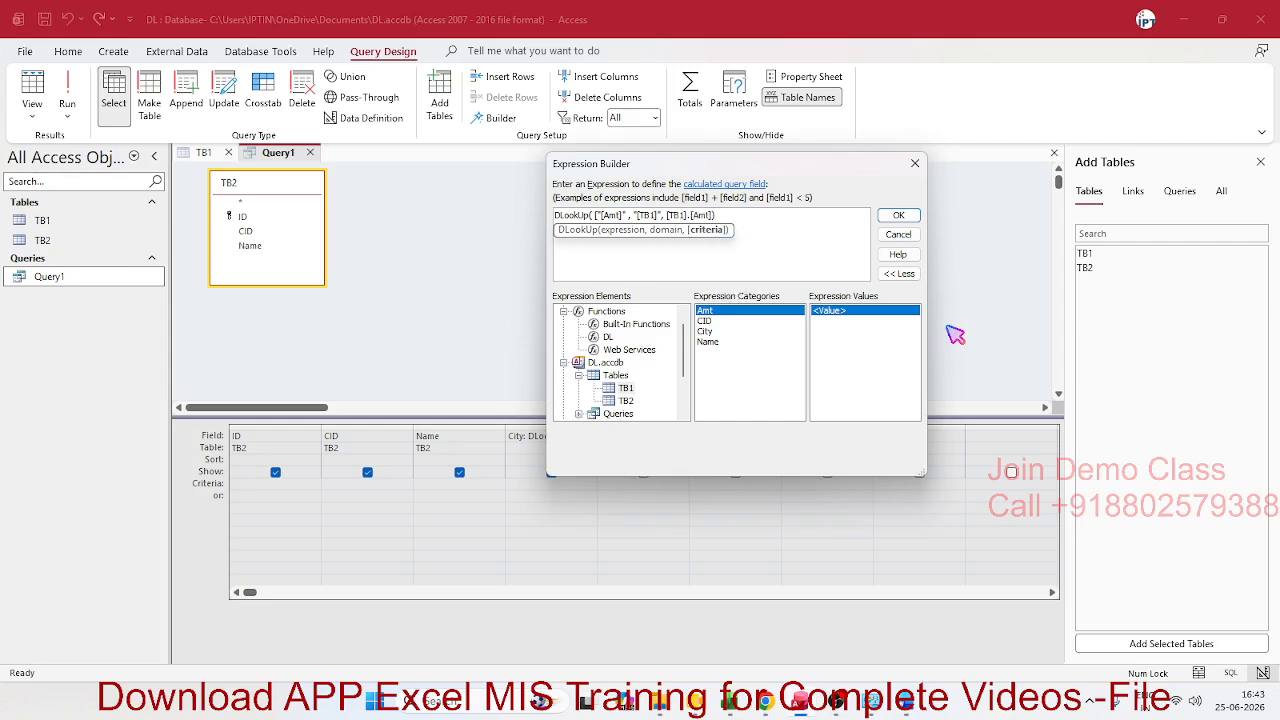
key("Left")
key("Left")
key("Left")
key("Left")
key("Left")
key("BackSpace")
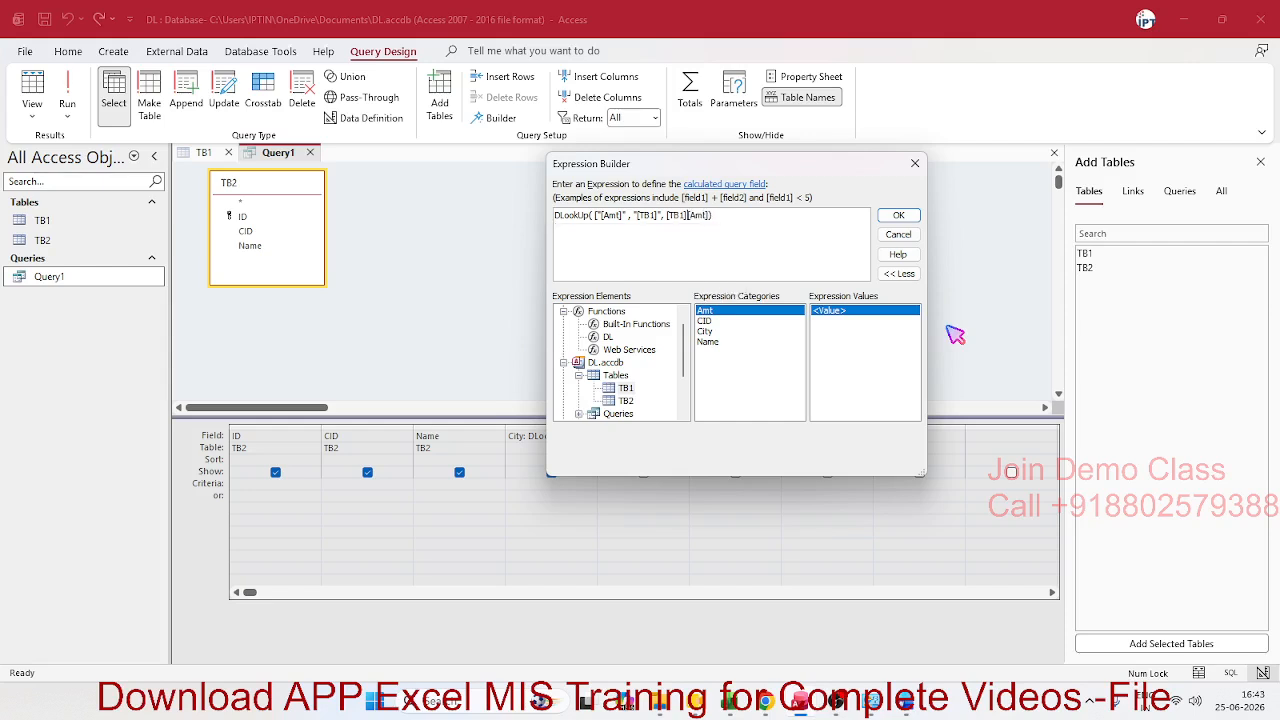
type("!")
key("Escape")
key("BackSpace")
key("BackSpace")
key("BackSpace")
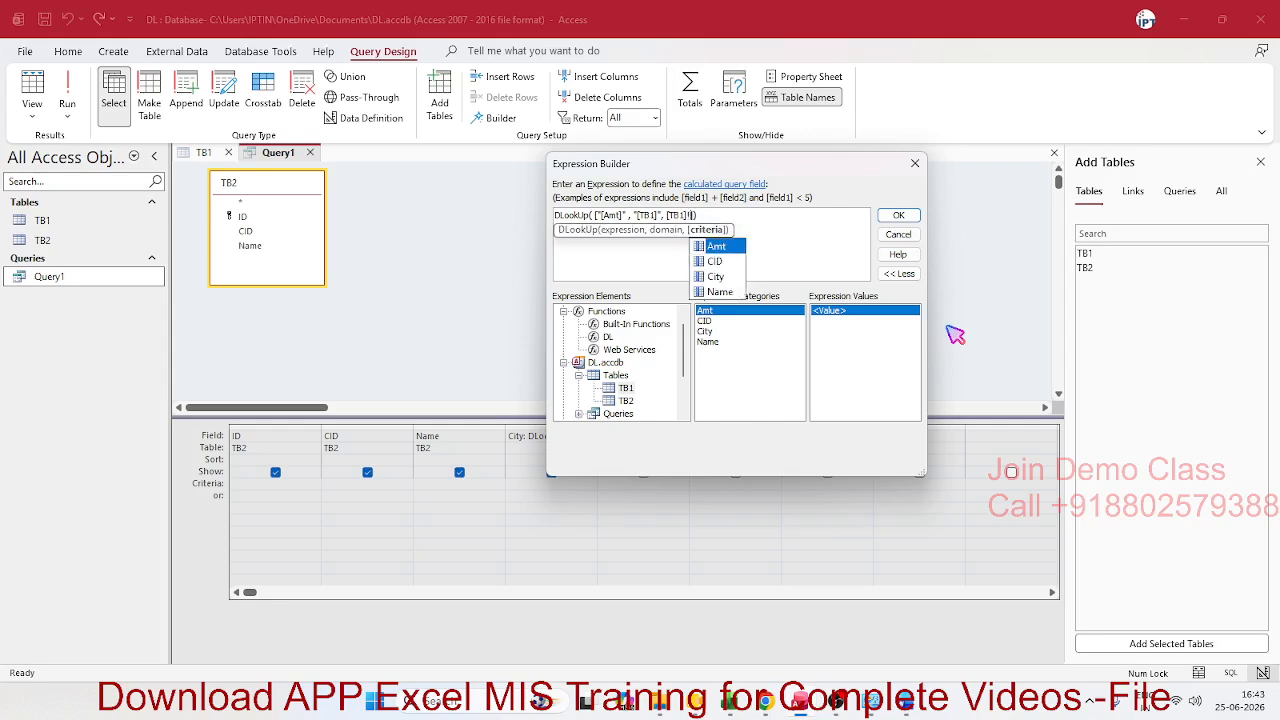
key("Down")
key("Tab")
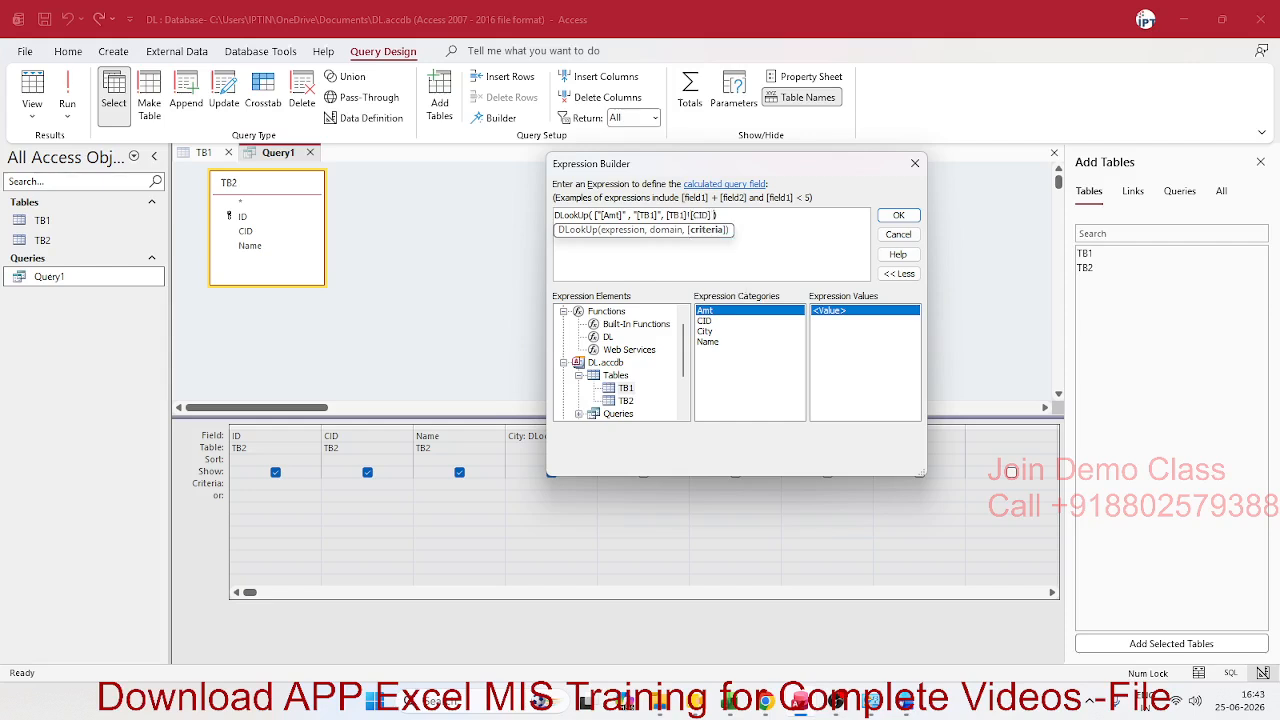
- Extend the criteria with the wildcard comparison like '* 91001 *' in single quotes
type("like")
type("* 91001 *\"")
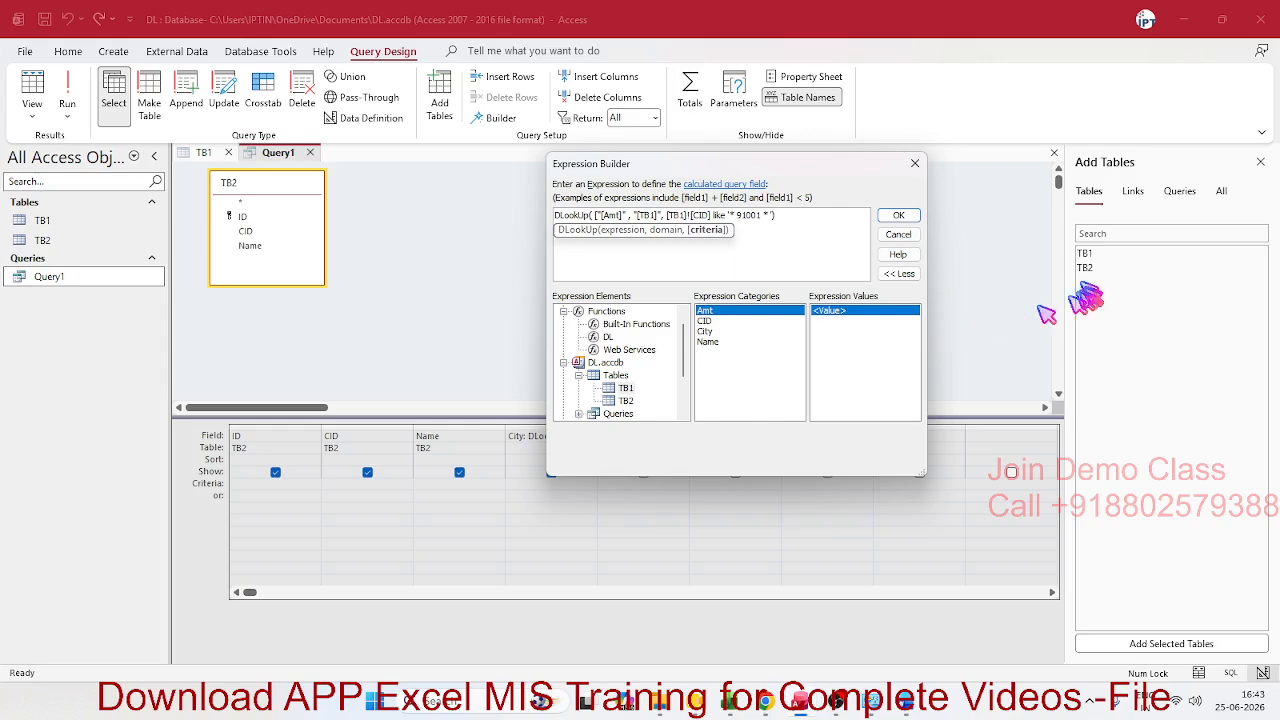
type(")")
double_click(752, 221)
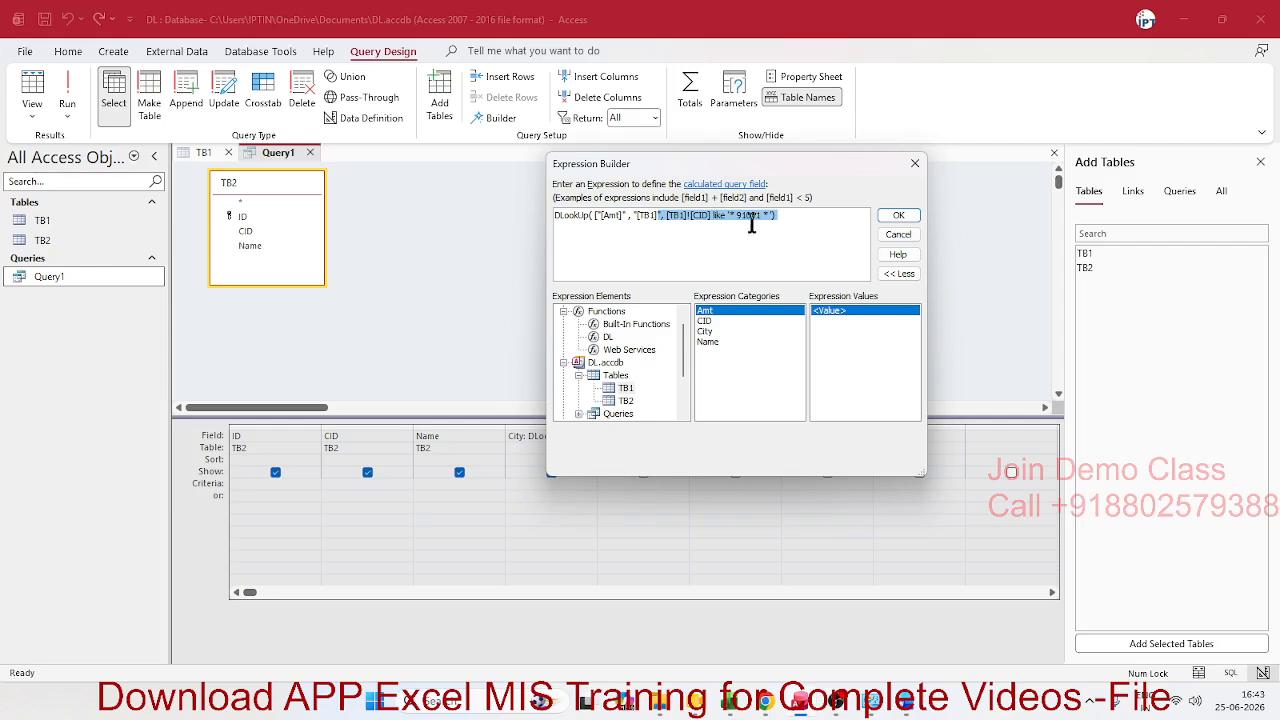
left_click(749, 219)
double_click(744, 222)
left_click(744, 220)
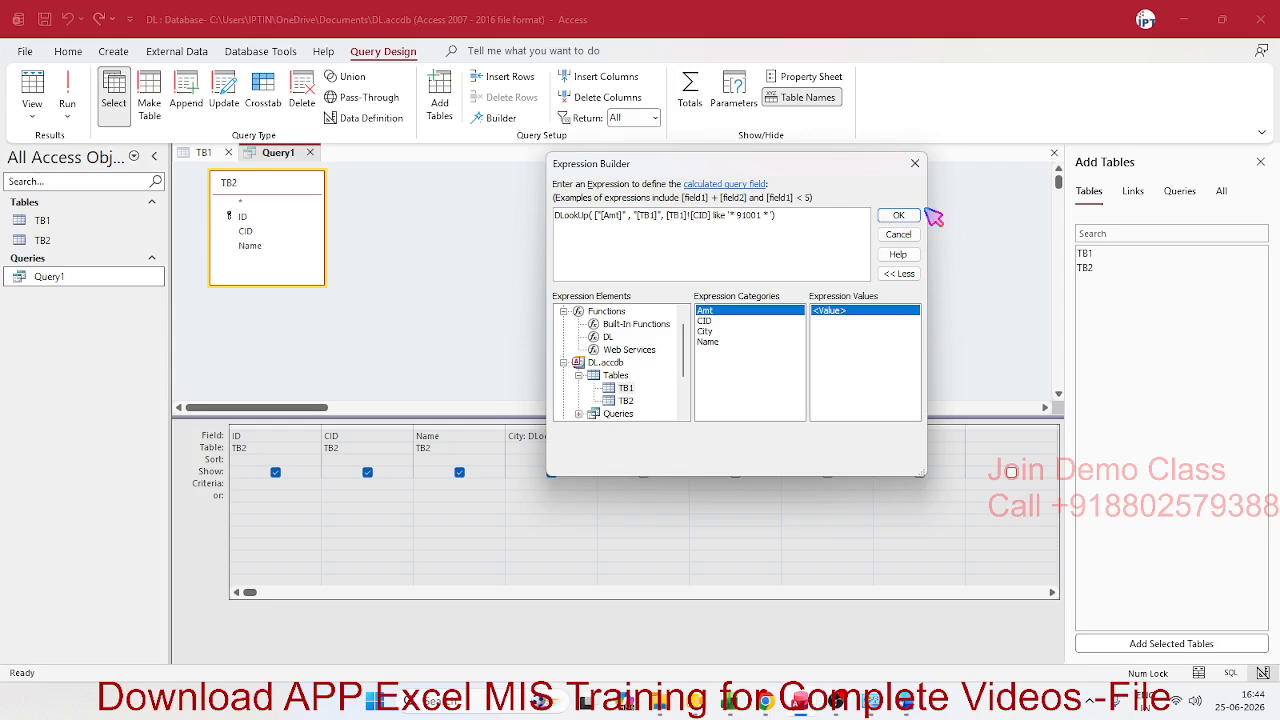
- Enclose the criteria's opening part in double quotes, from [TB1]![CID] through like '*
type("\"")
key("Right")
key("Right")
key("Right")
key("Right")
key("Right")
key("Right")
key("Right")
key("Right")
key("Right")
key("Right")
key("Right")
type("\"")
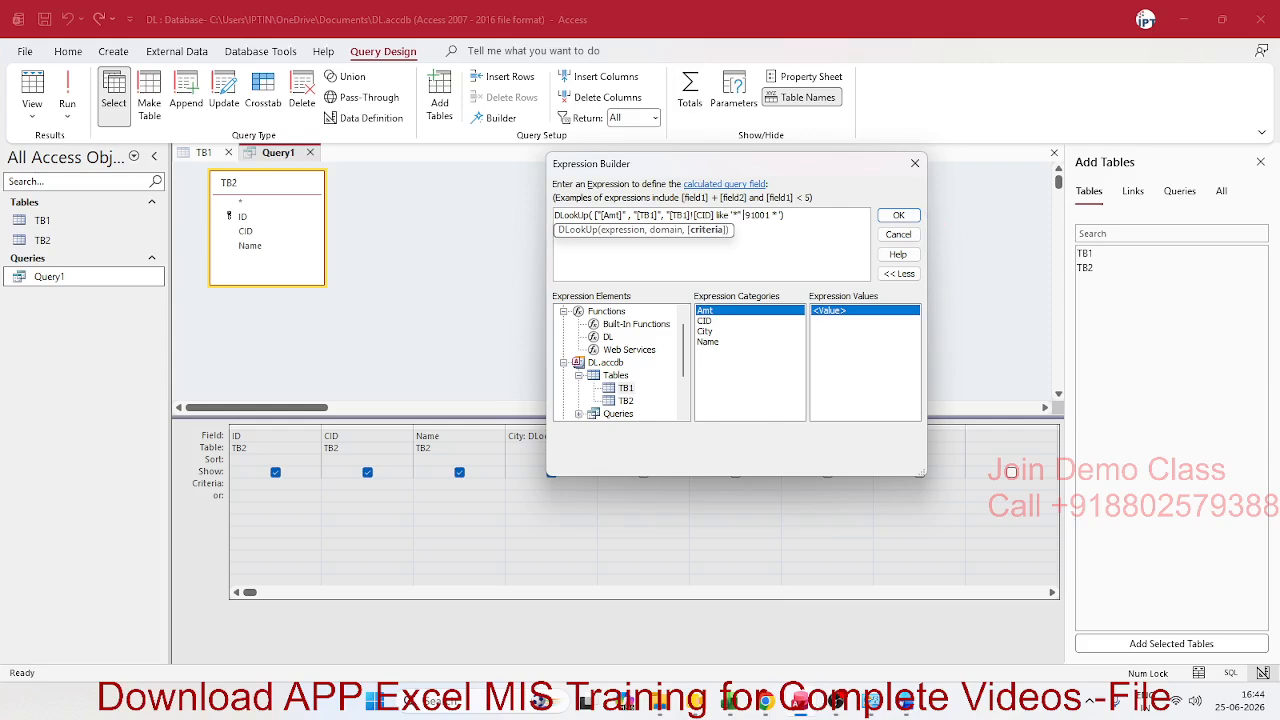
- Replace the literal 91001 in the criteria with the & operator and an opening square bracket
type(" &")
key("Delete")
key("Delete")
key("Delete")
key("Delete")
key("Delete")
key("Delete")
type("tb")
key("BackSpace")
key("BackSpace")
type("[")
- Remove the [TB1]! qualifier before [CID] at the start of the criteria
left_click(694, 213)
key("BackSpace")
key("BackSpace")
key("BackSpace")
key("BackSpace")
key("BackSpace")
key("BackSpace")
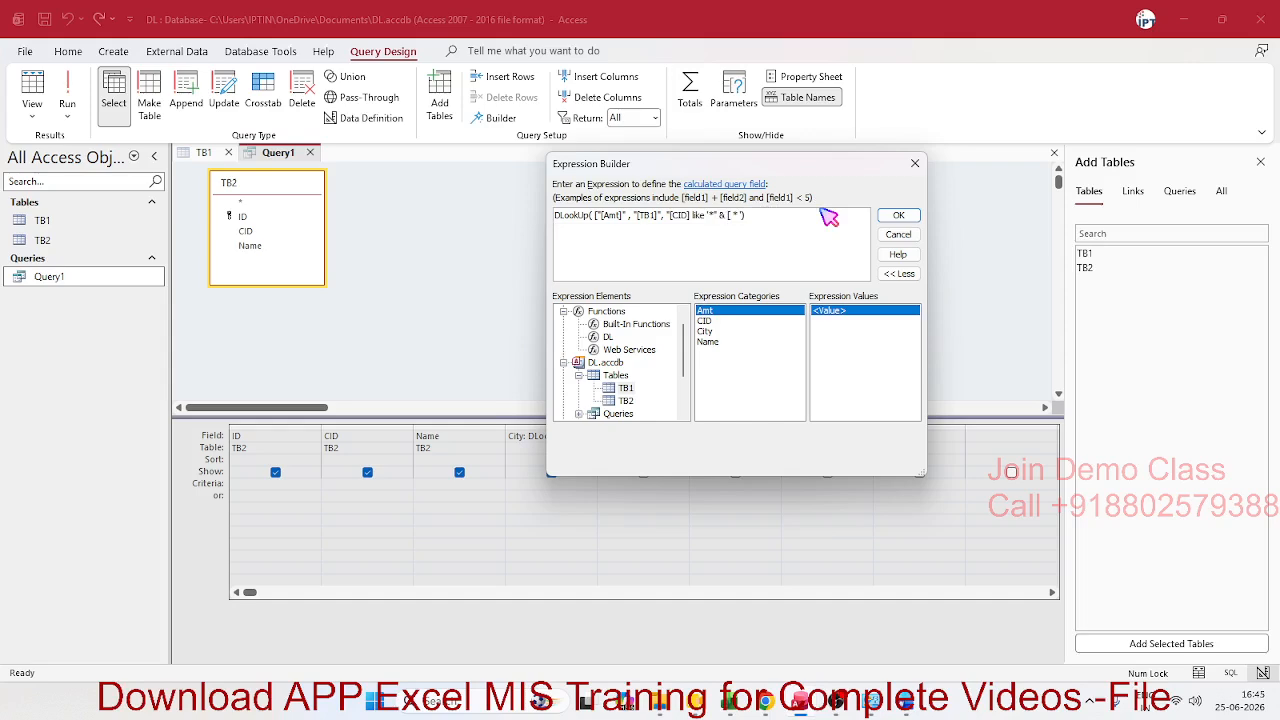
- Finish the criteria by concatenating [TB2]![CID] and the quoted closing wildcard, & " * '"
type("TB2]!")
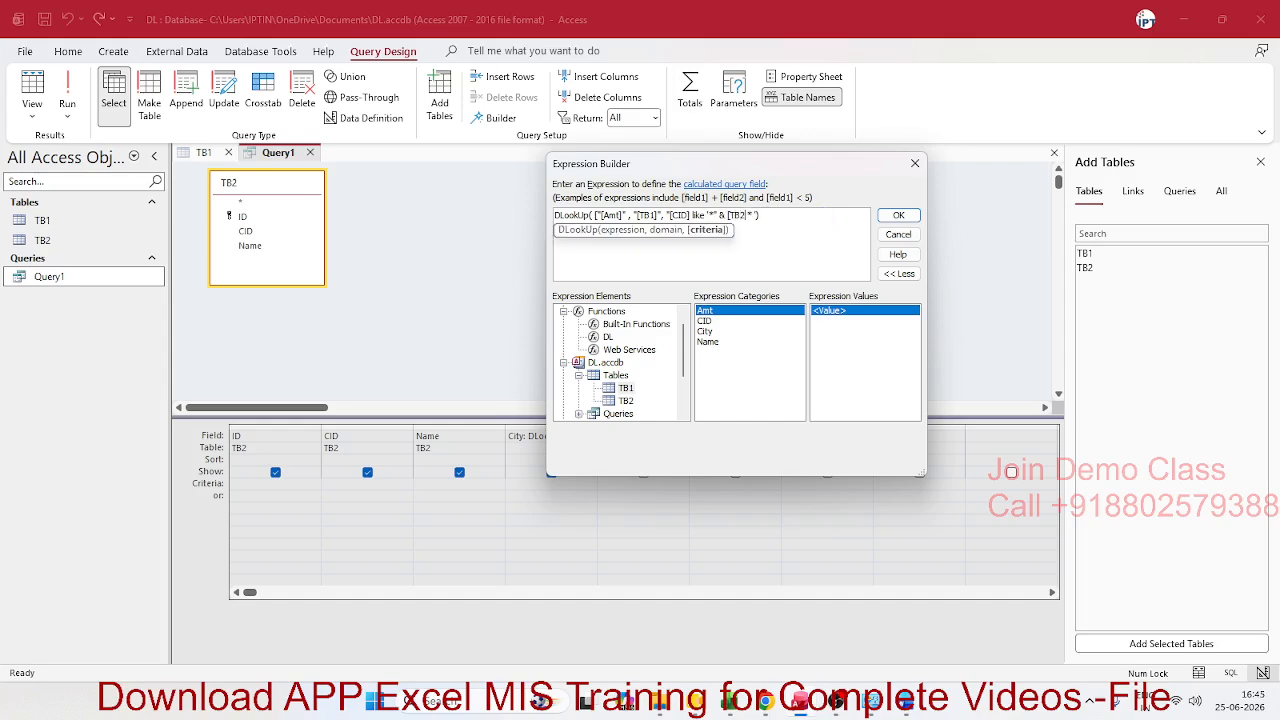
type("CID")
key("Tab")
type("& \"")
left_click(795, 215)
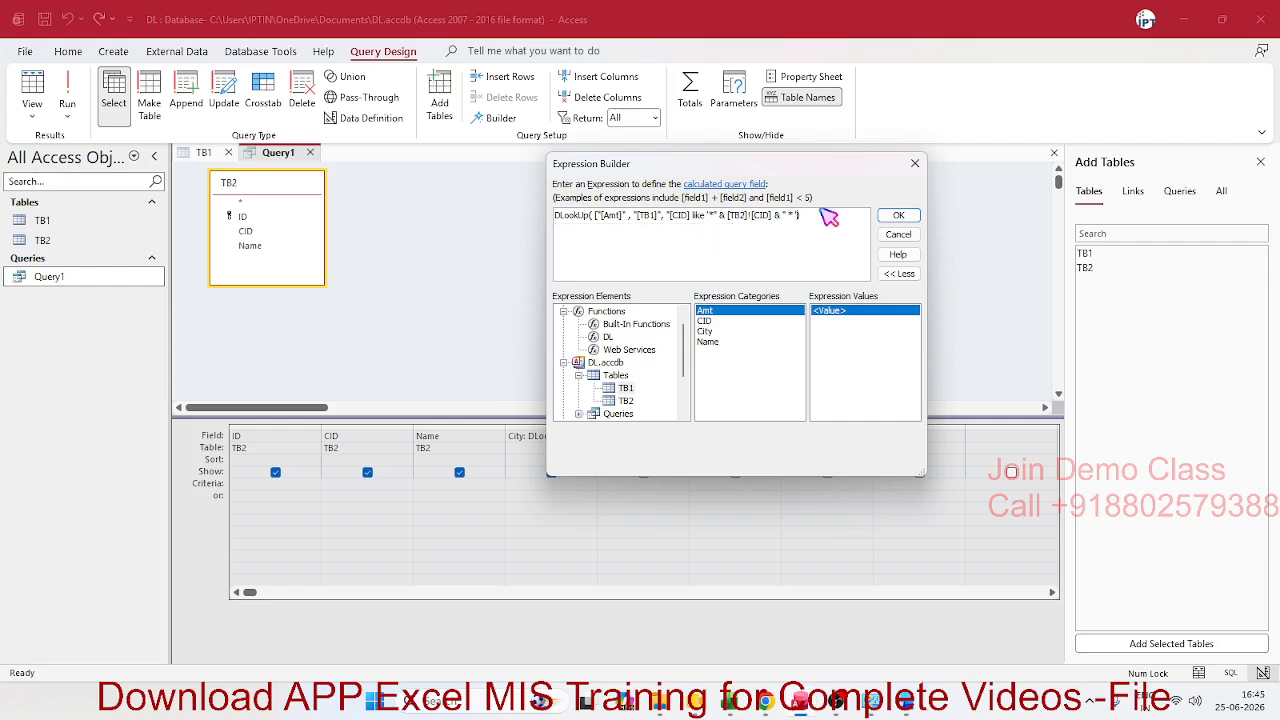
type("\"")
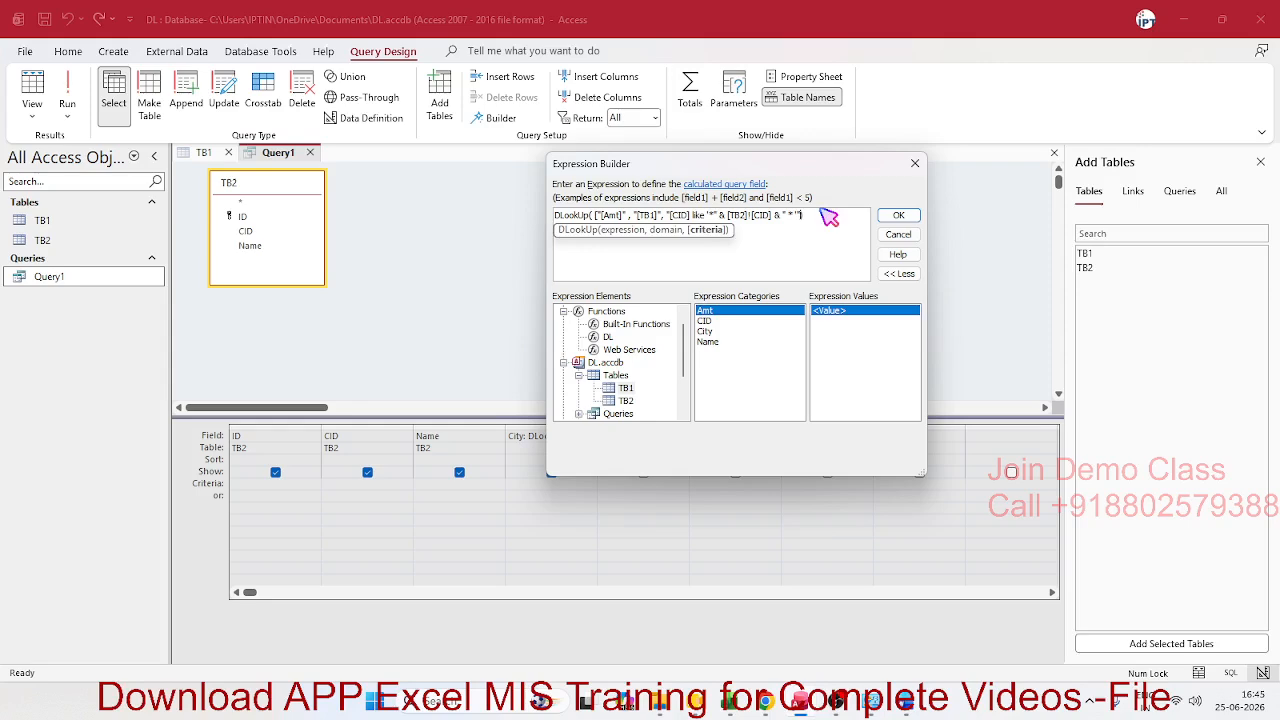
left_click(782, 275)
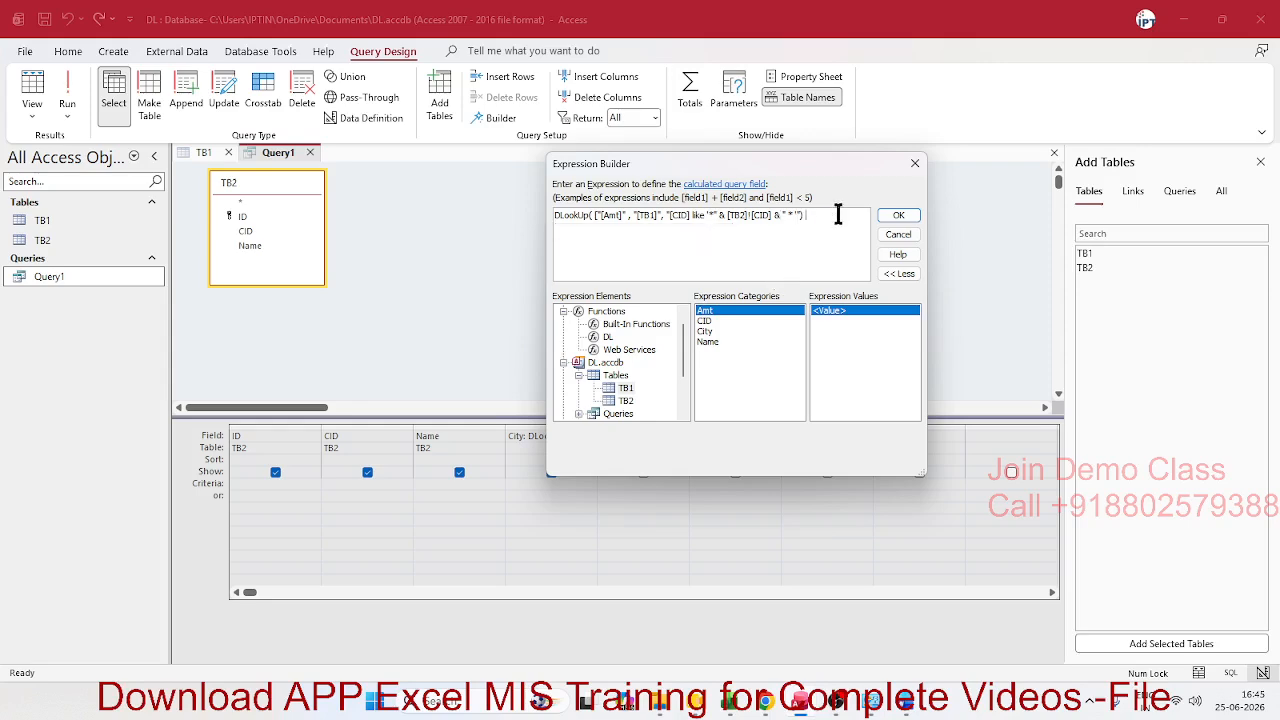
- Check the quotation marks in the whole DLookUp expression and apply it to the empty query column
left_click_drag(838, 215, 410, 215)
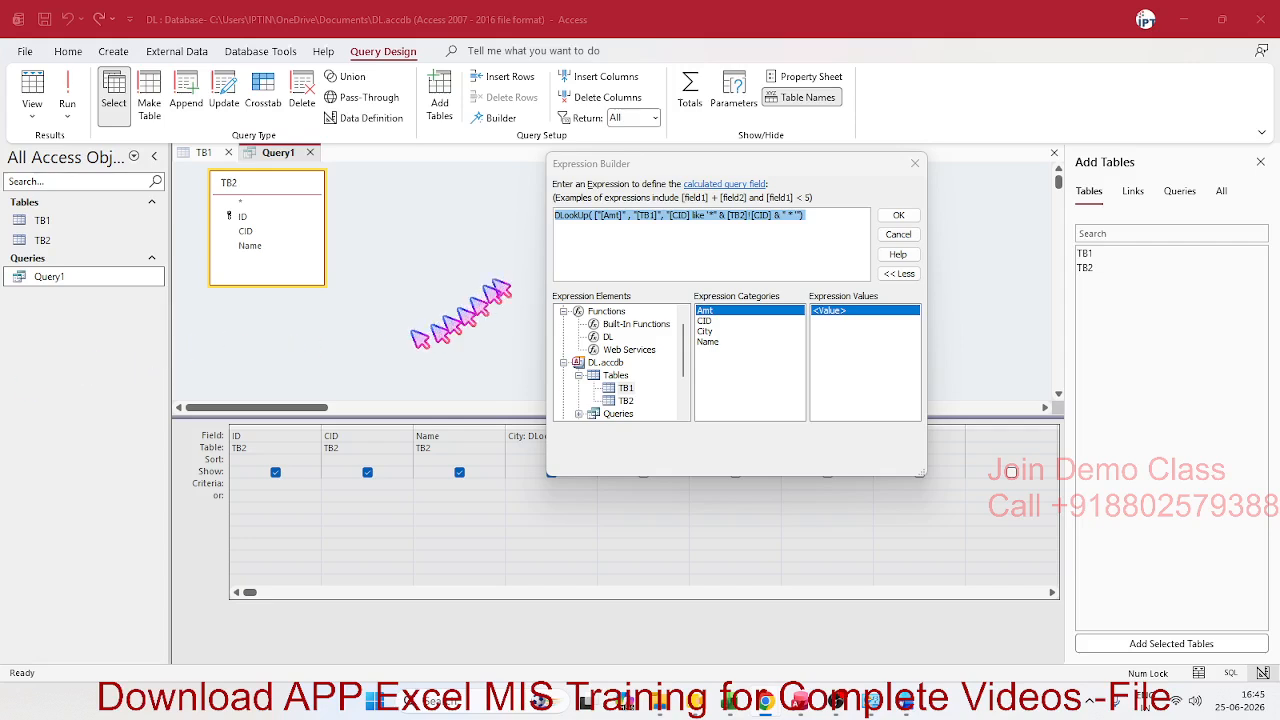
left_click(610, 222)
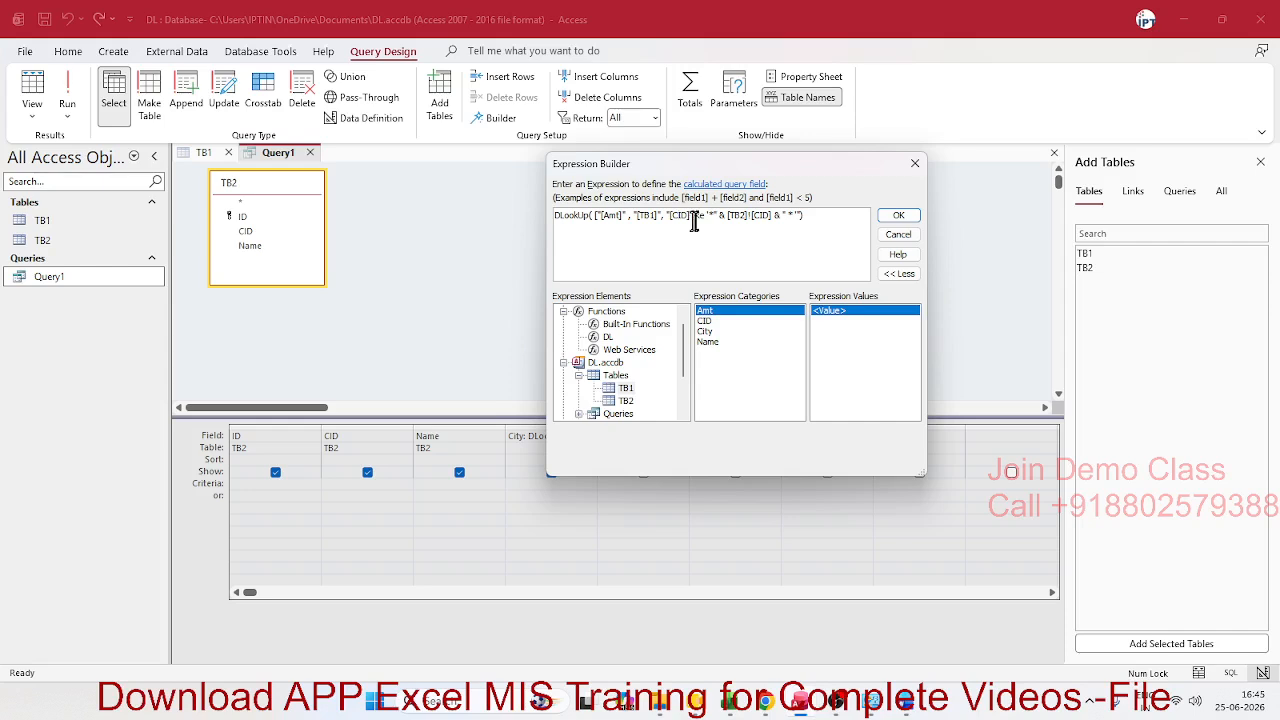
left_click(773, 221)
type("\"")
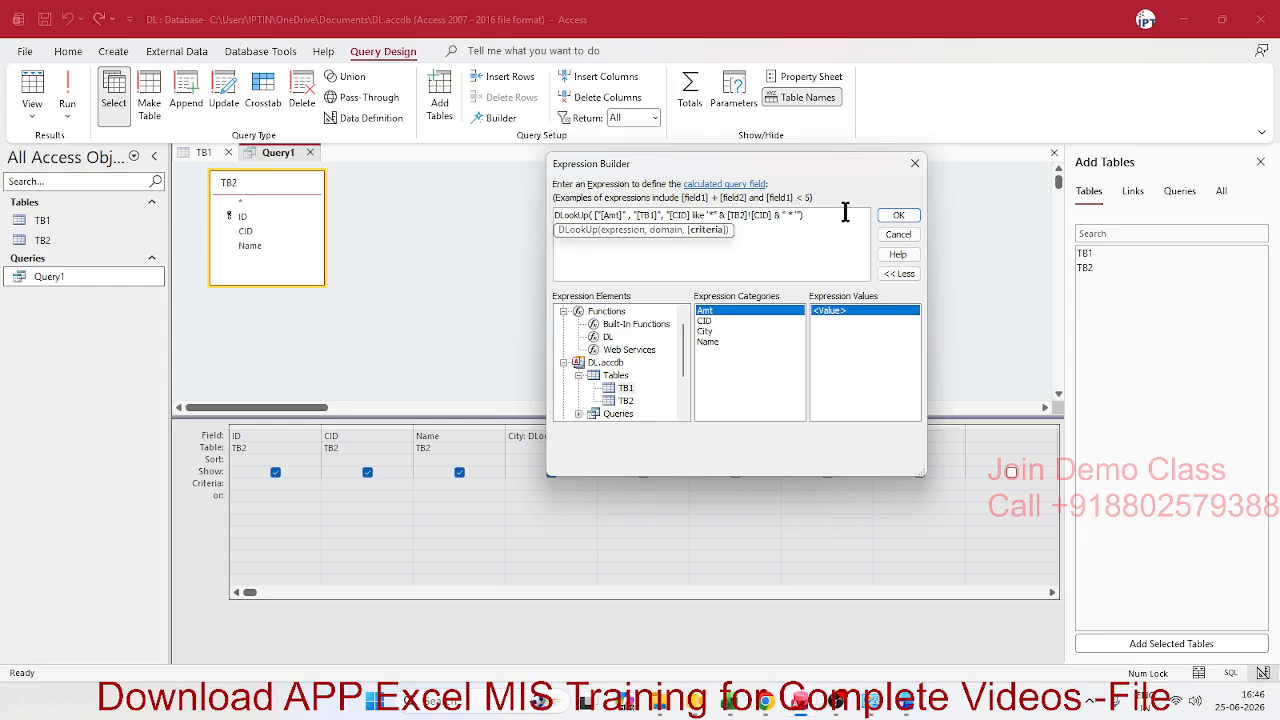
left_click(797, 261)
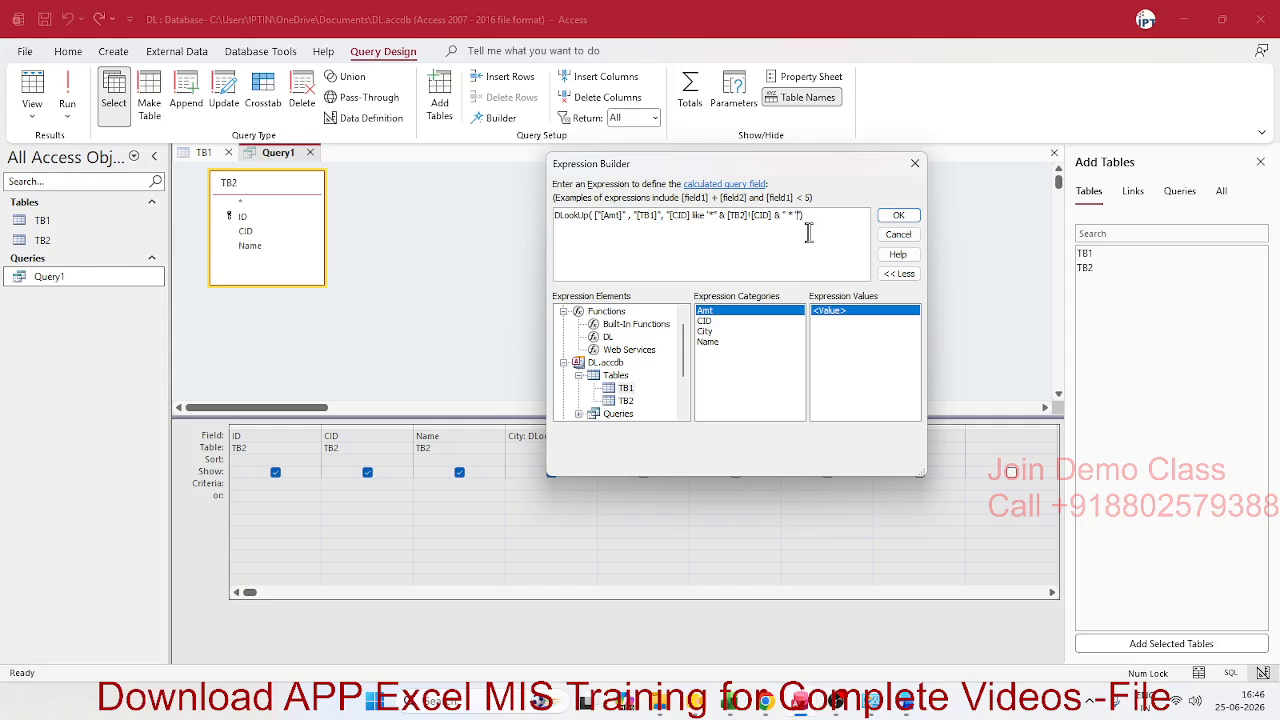
left_click(898, 215)
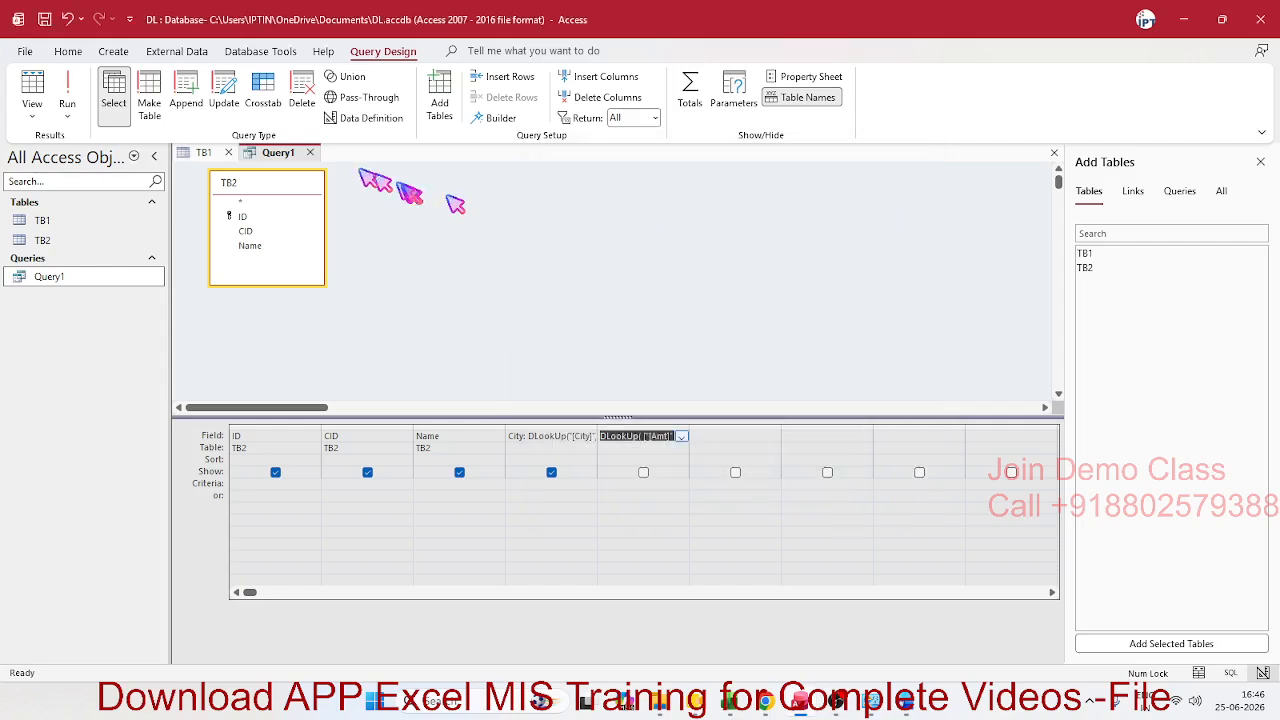
- Try to close Query1 and save it with the new DLookUp column
left_click(310, 152)
left_click(614, 378)
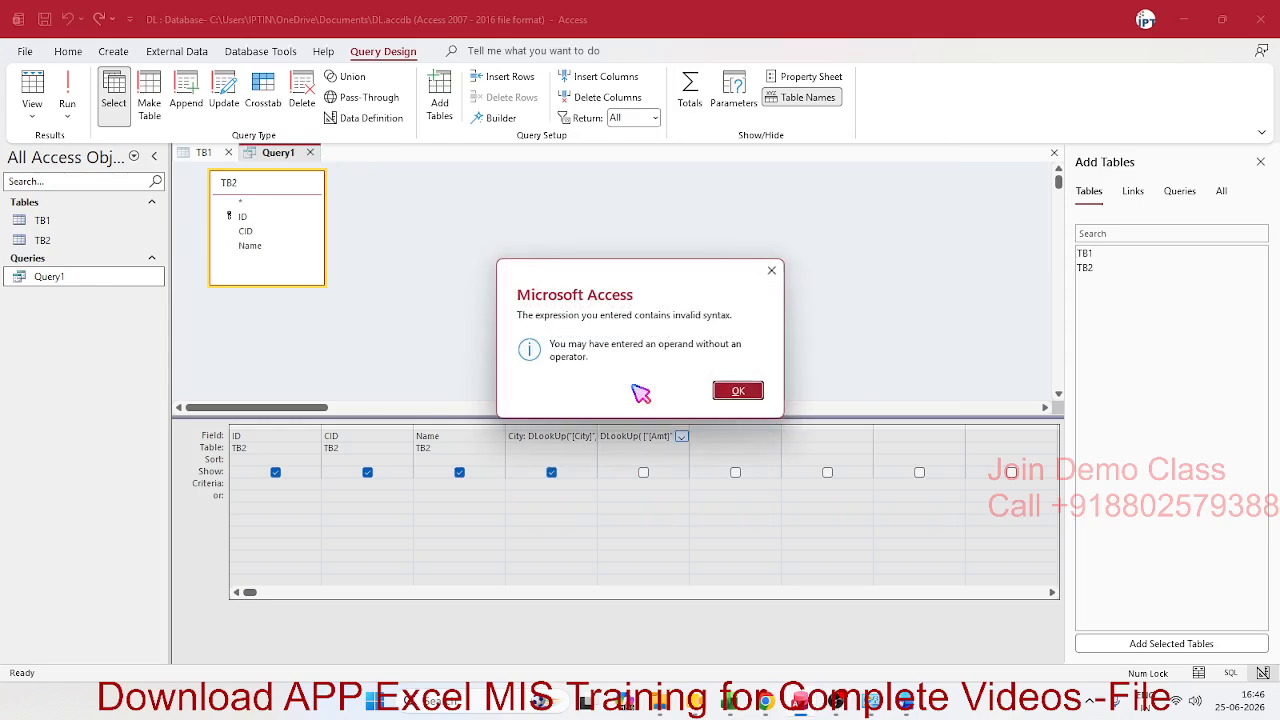
left_click(754, 392)
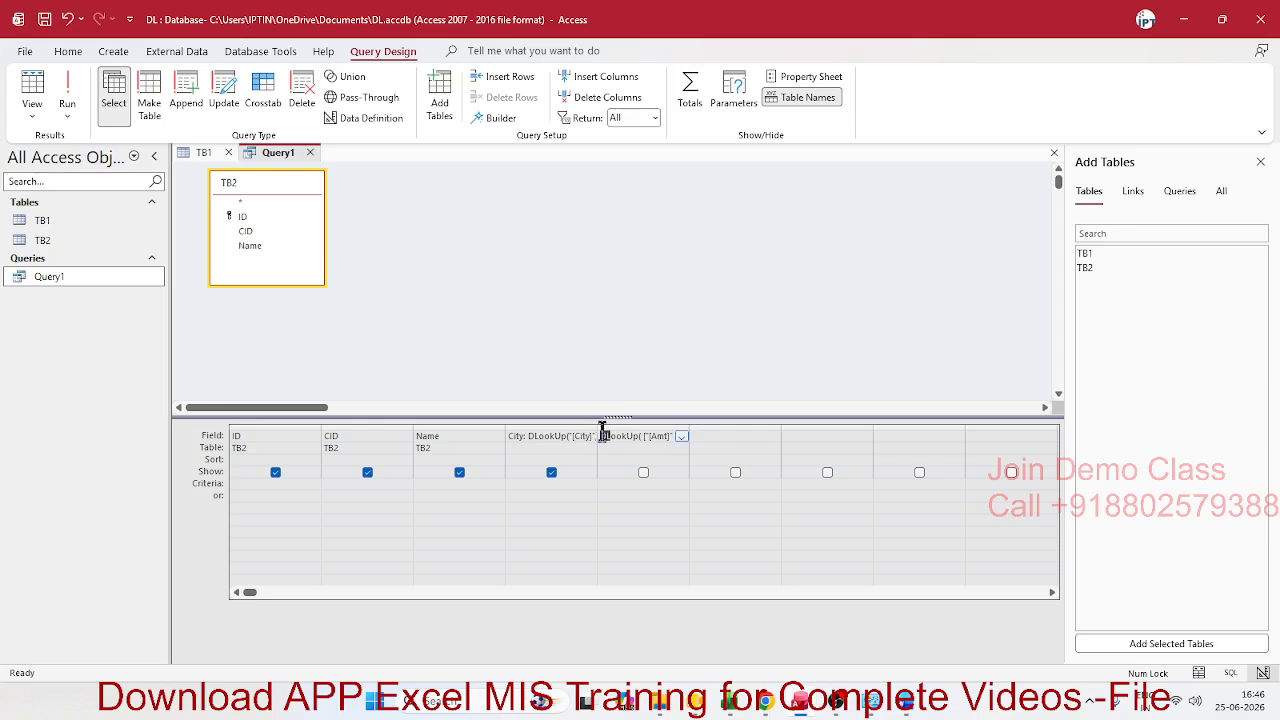
- Name the new DLookUp column amt in the query grid
type("amt :")
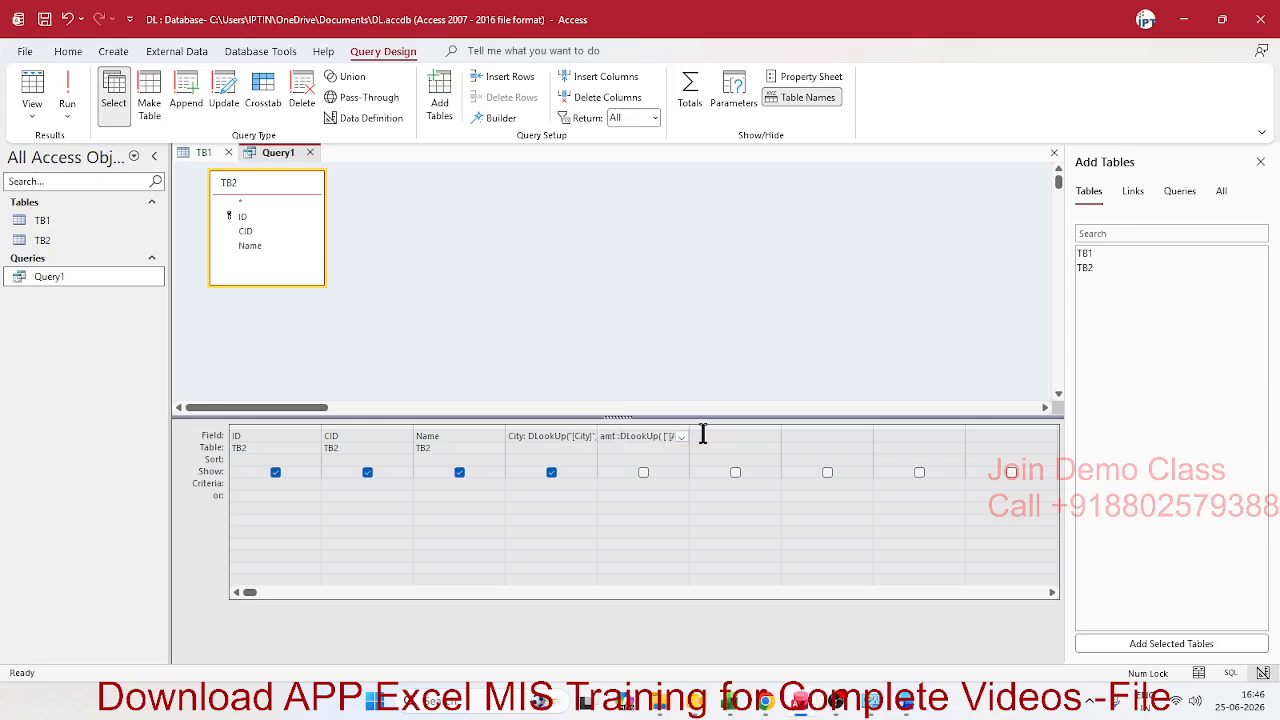
left_click(636, 468)
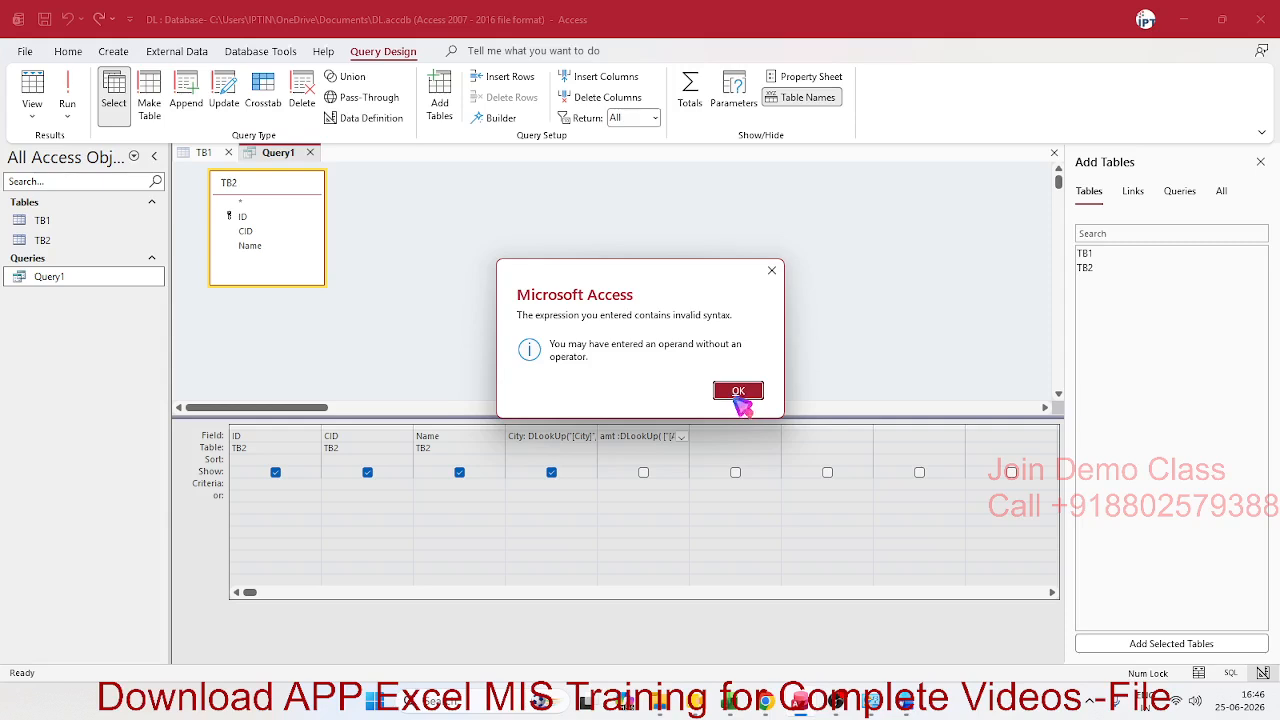
left_click(737, 399)
- Delete the stray opening bracket before "[Amt]" in the amt column's Zoom dialog and close Query1 with its changes saved
right_click(640, 438)
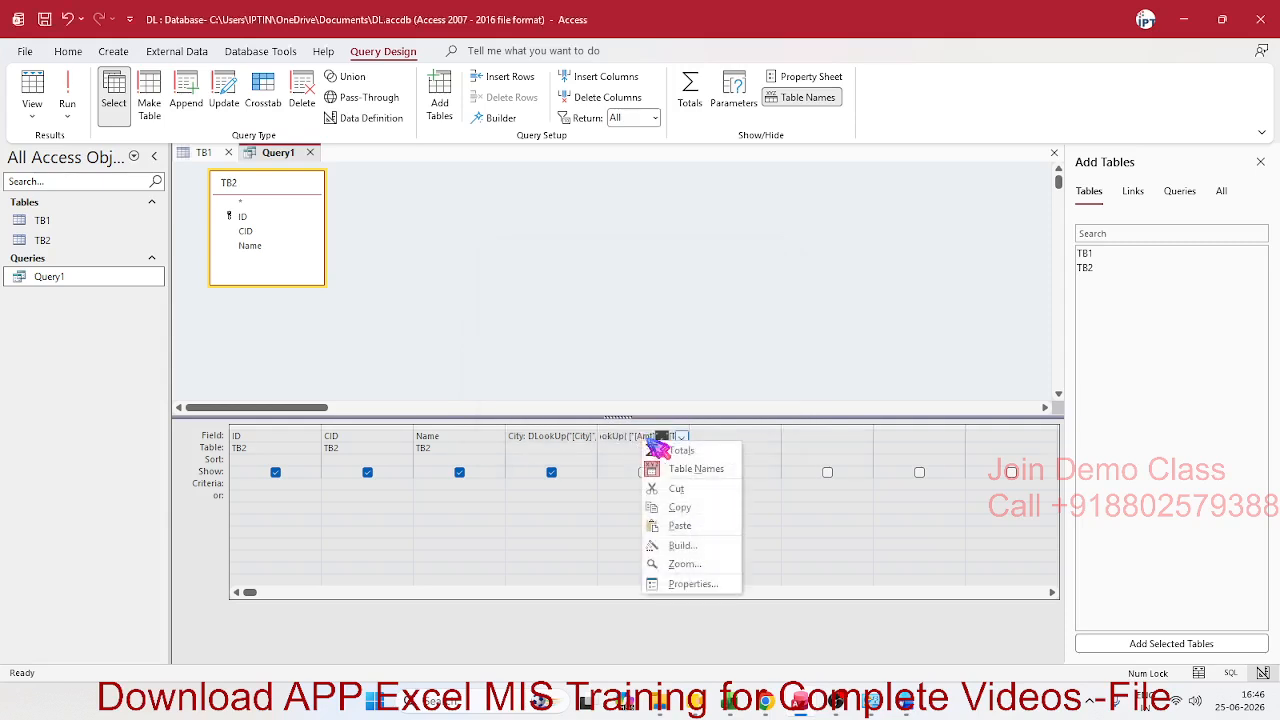
left_click(700, 567)
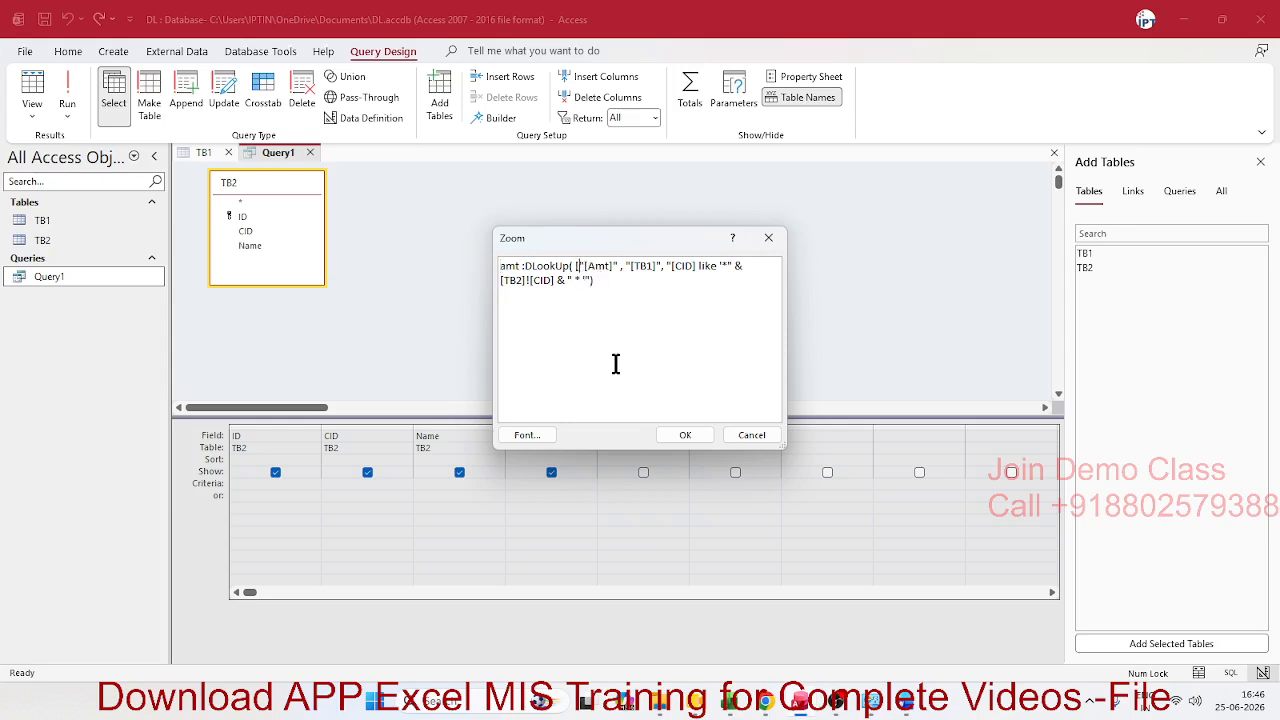
key("BackSpace")
left_click(688, 434)
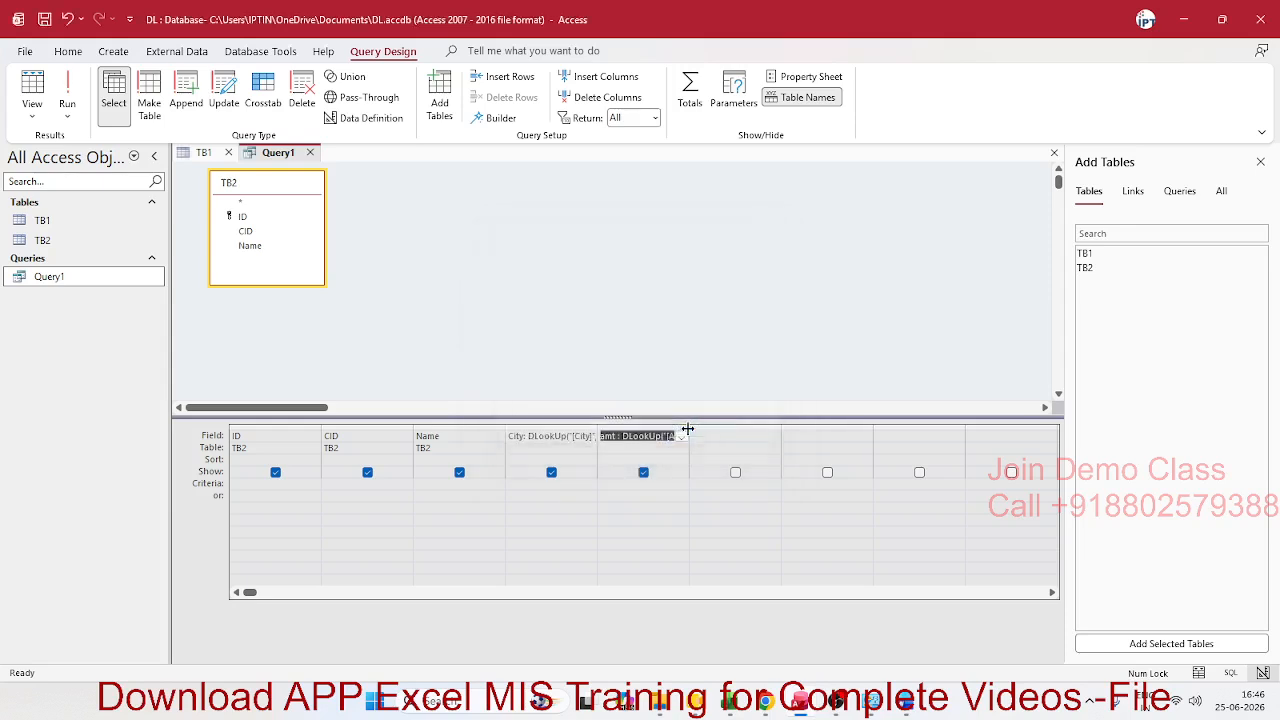
left_click(310, 152)
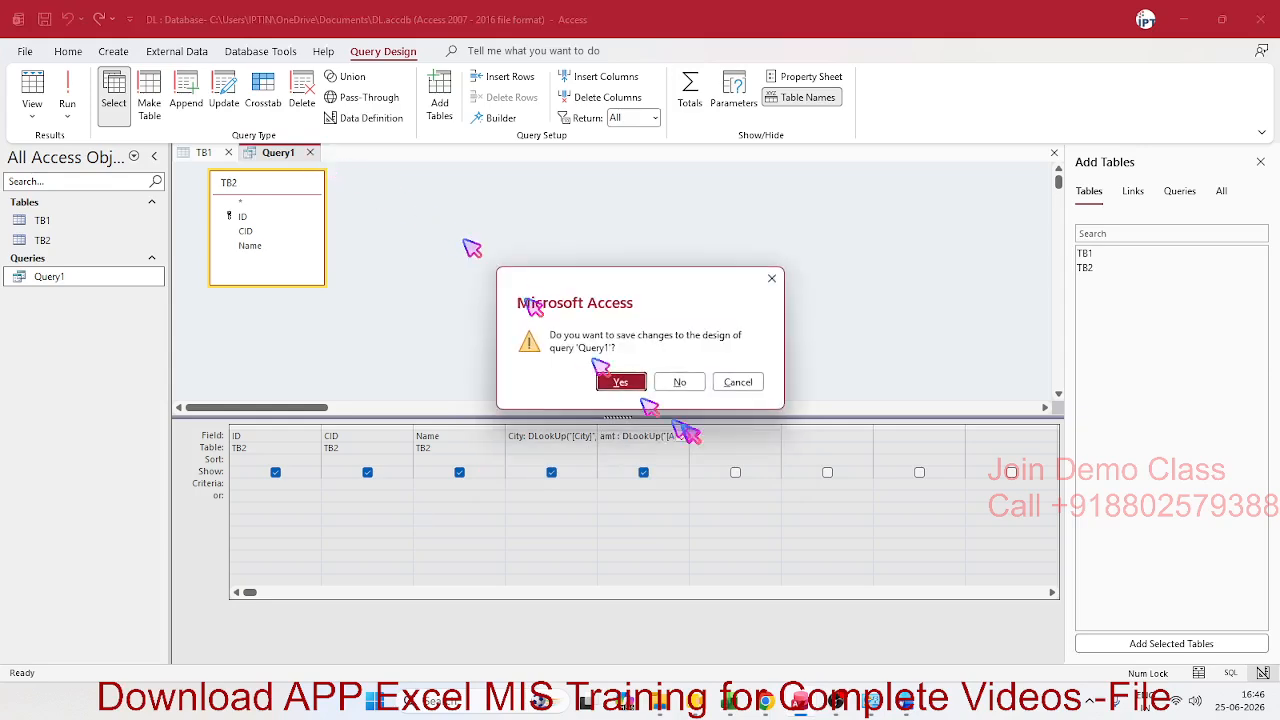
left_click(632, 383)
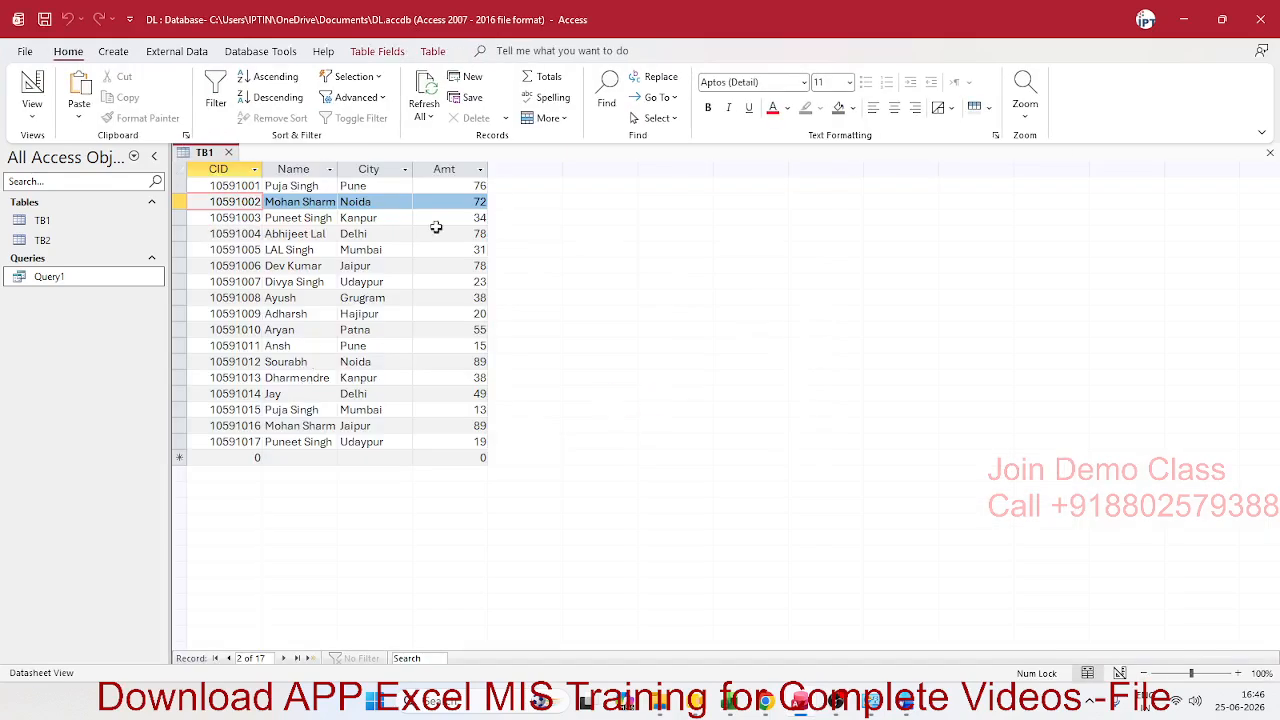
- Examine the Amt column and the full CID values in TB1
left_click(433, 172)
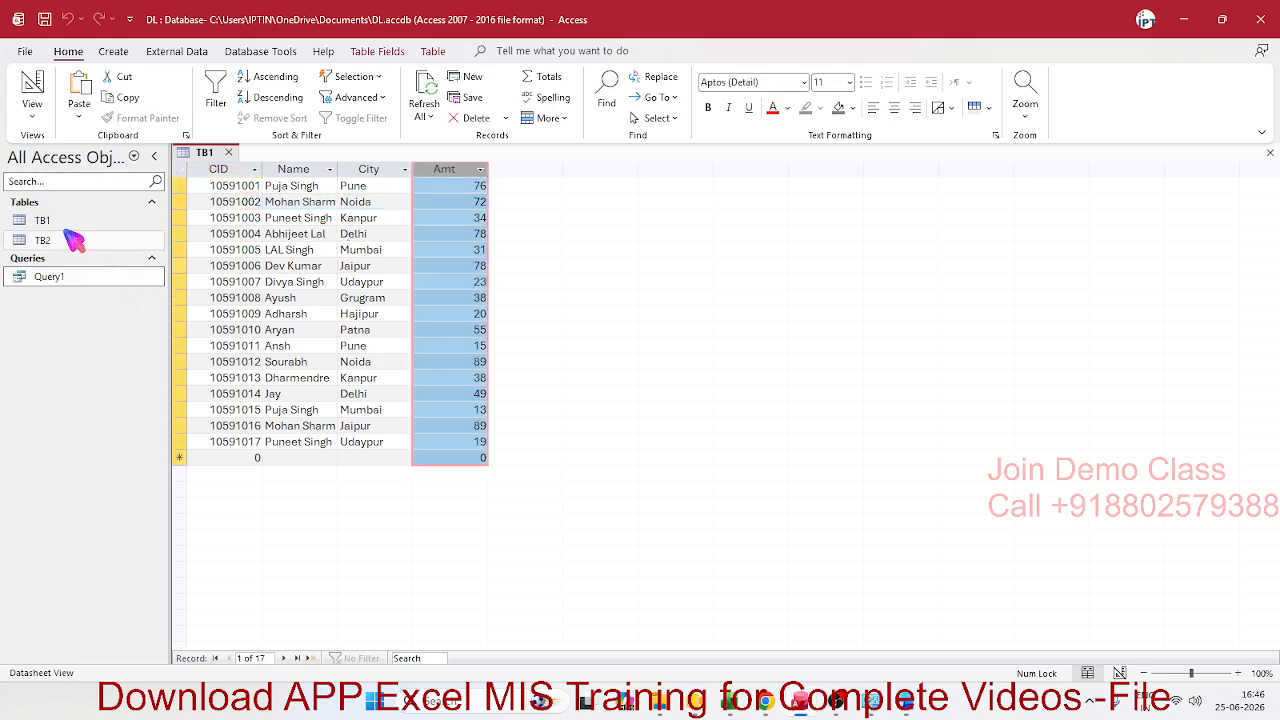
left_click(230, 191)
double_click(231, 191)
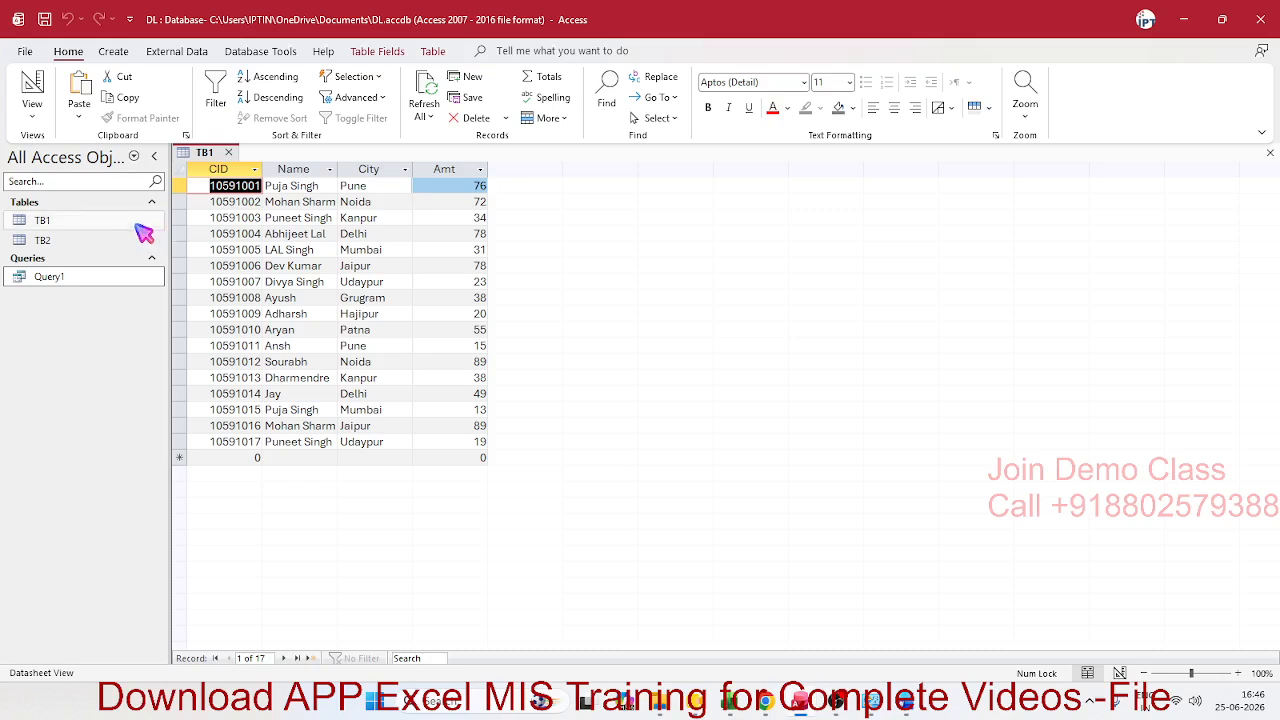
left_click(98, 222)
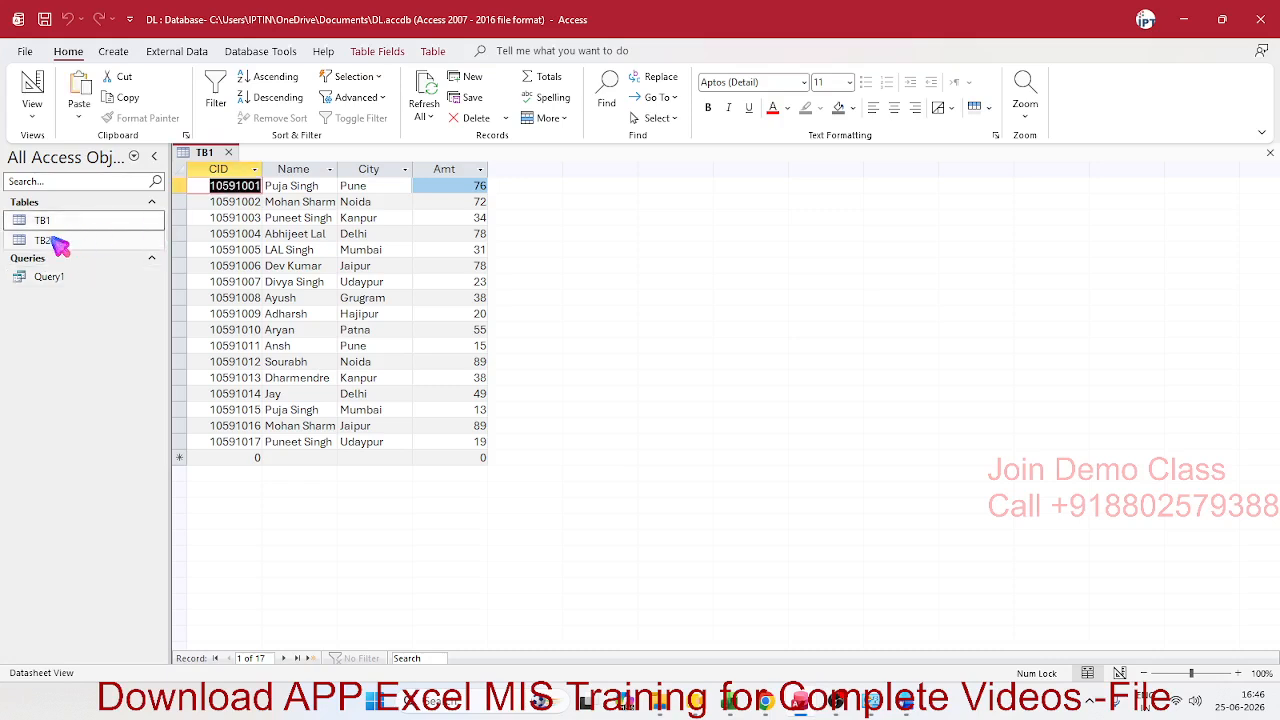
left_click(98, 281)
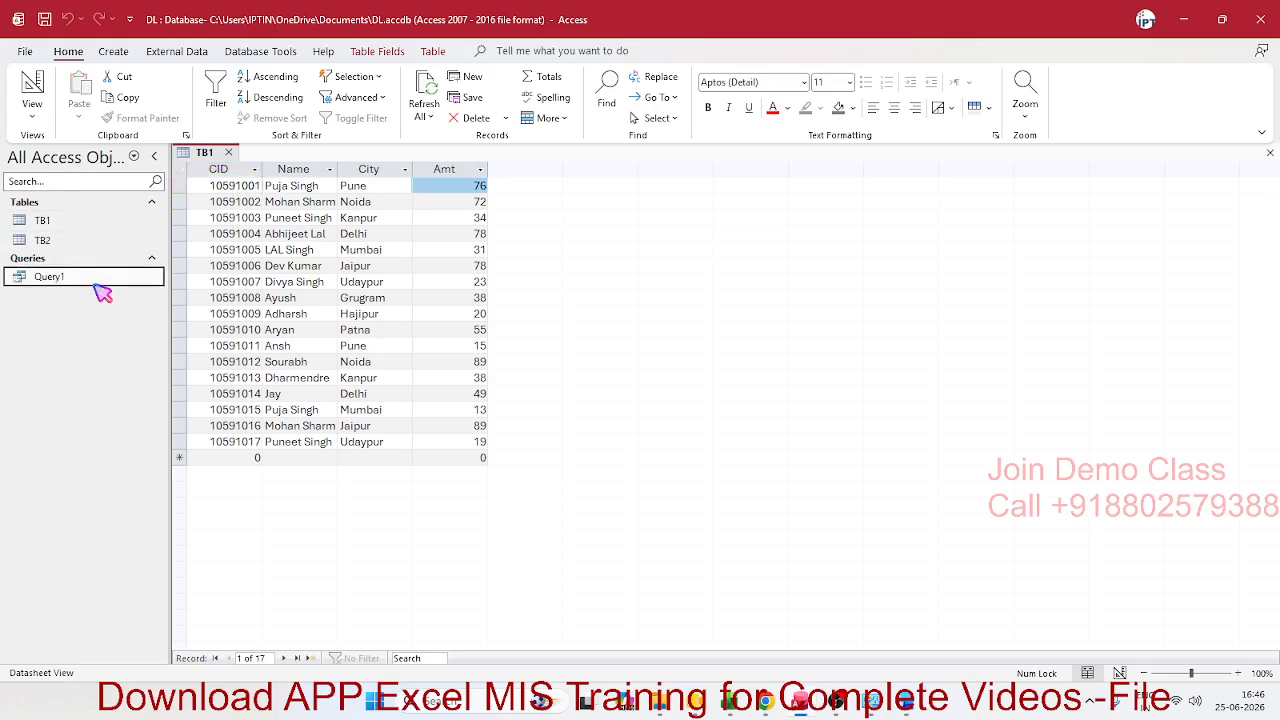
- Open Query1 and check the amt column across several records
double_click(97, 283)
left_click(516, 220)
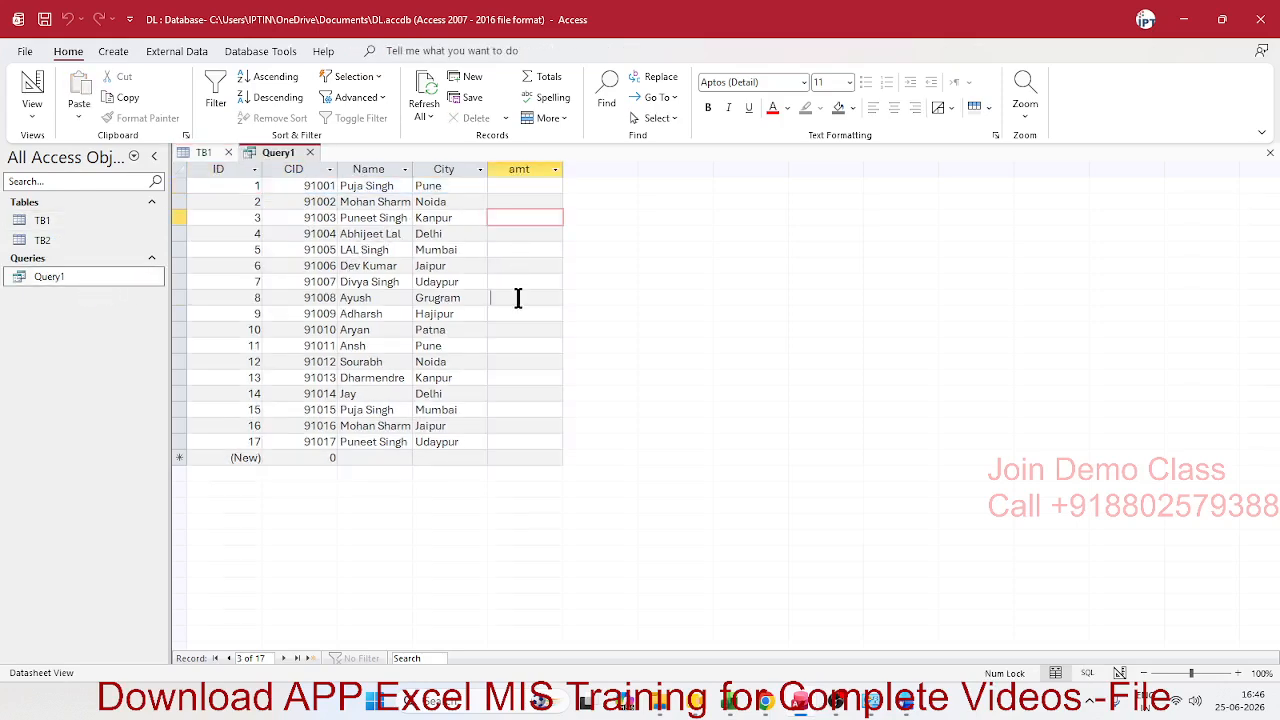
left_click(518, 298)
left_click(516, 325)
left_click(508, 236)
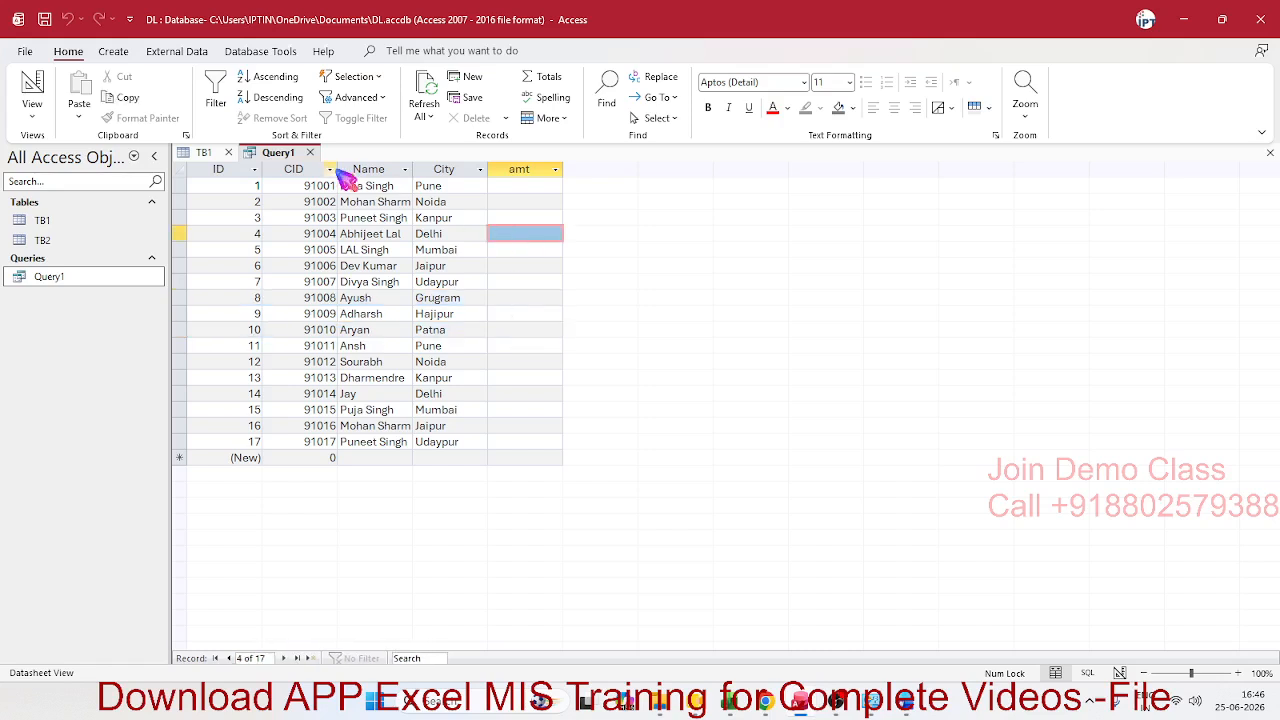
left_click(548, 205)
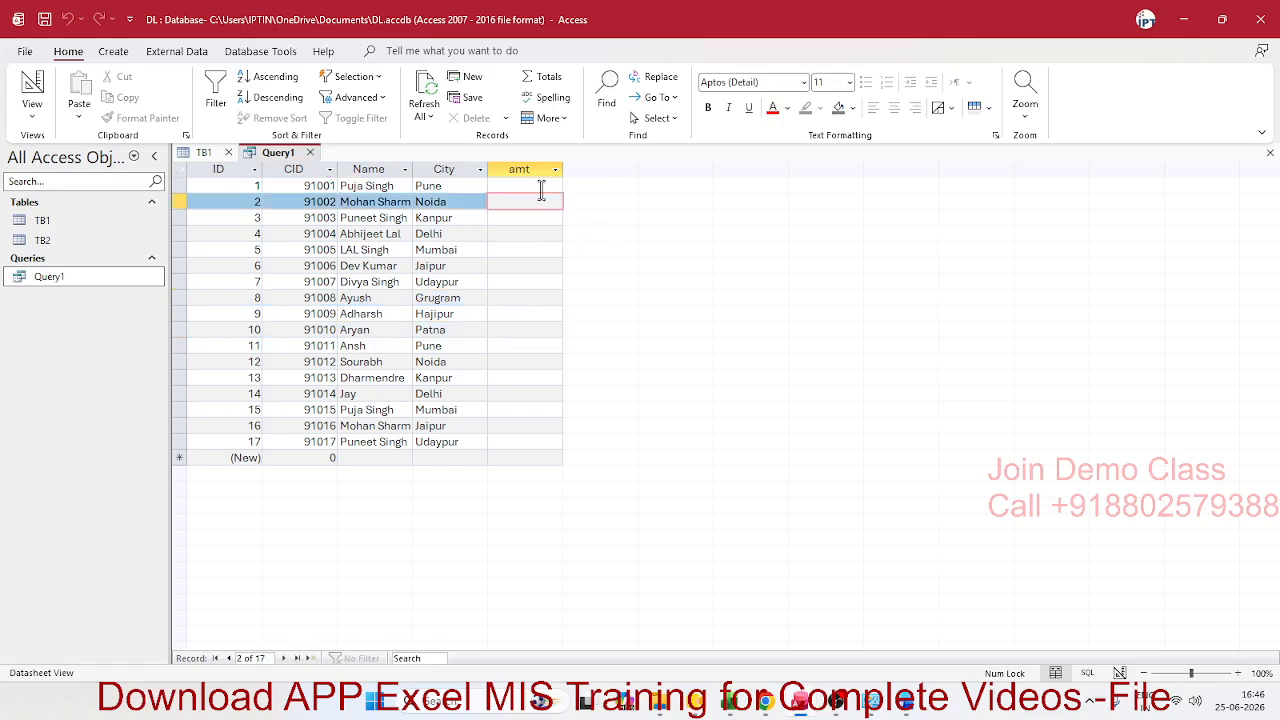
left_click(510, 188)
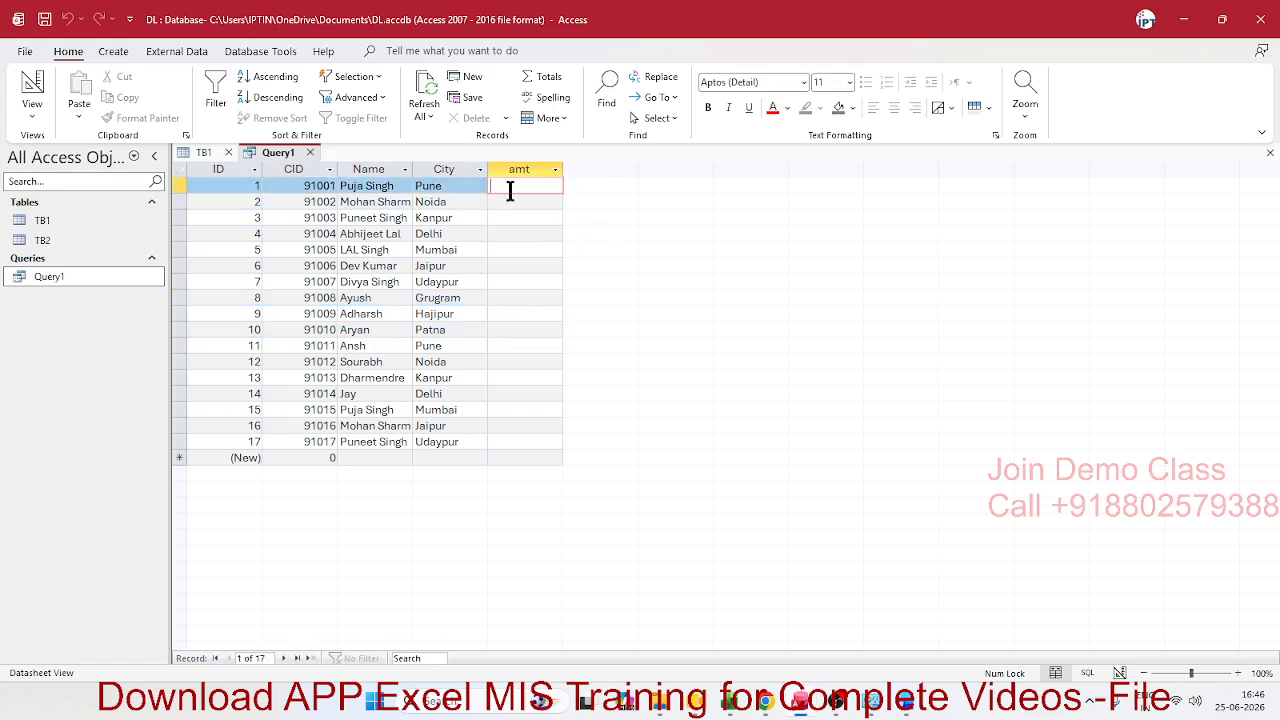
- Check the exact name of the Amt field in TB1 and return to Query1
double_click(115, 226)
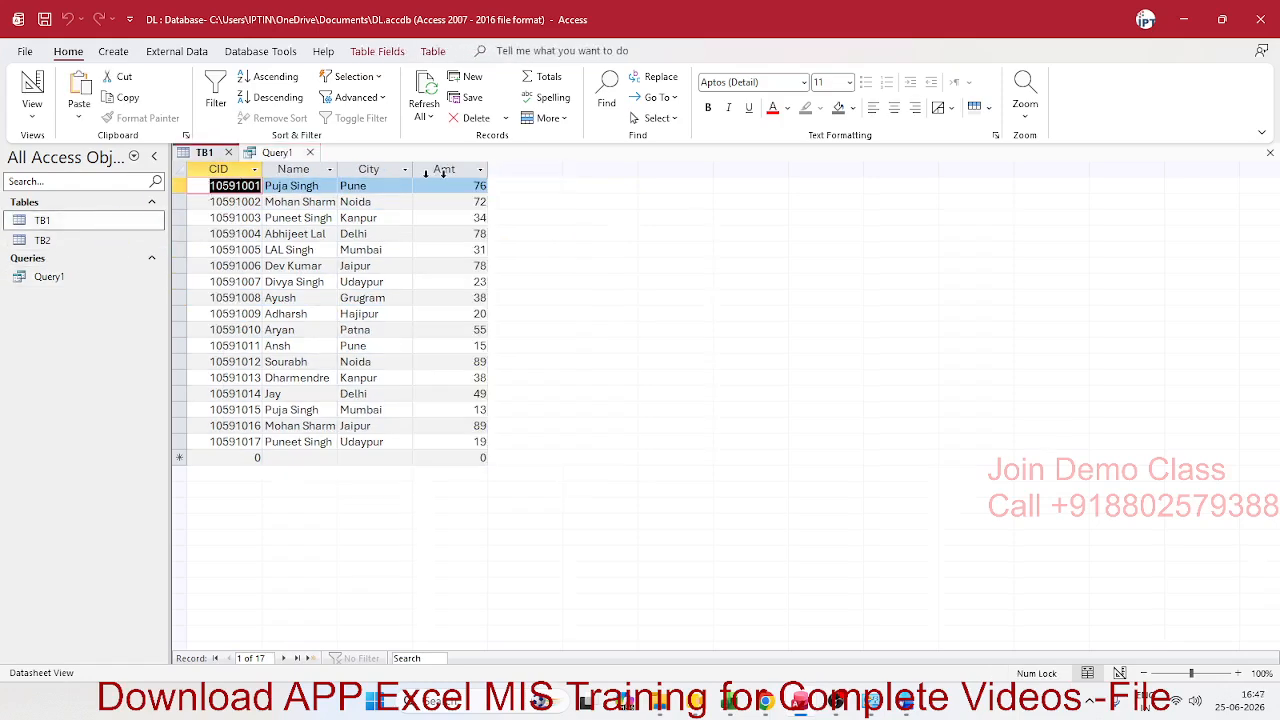
double_click(444, 172)
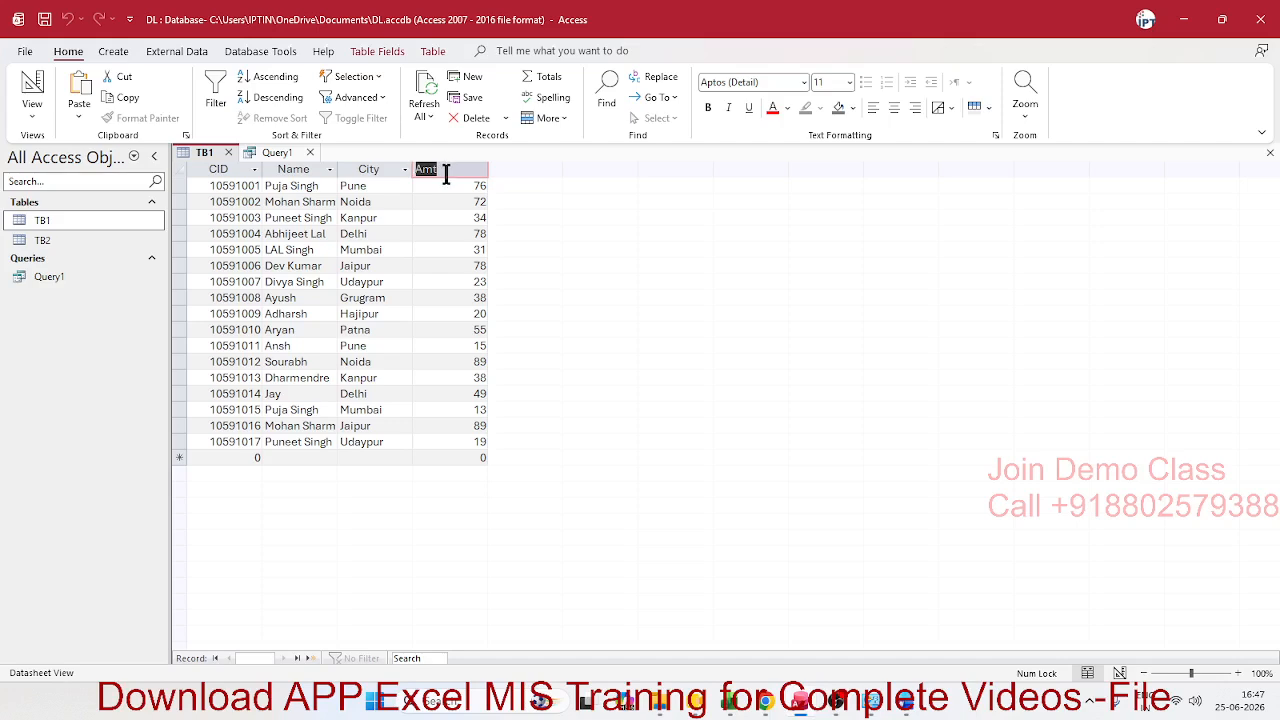
left_click(280, 154)
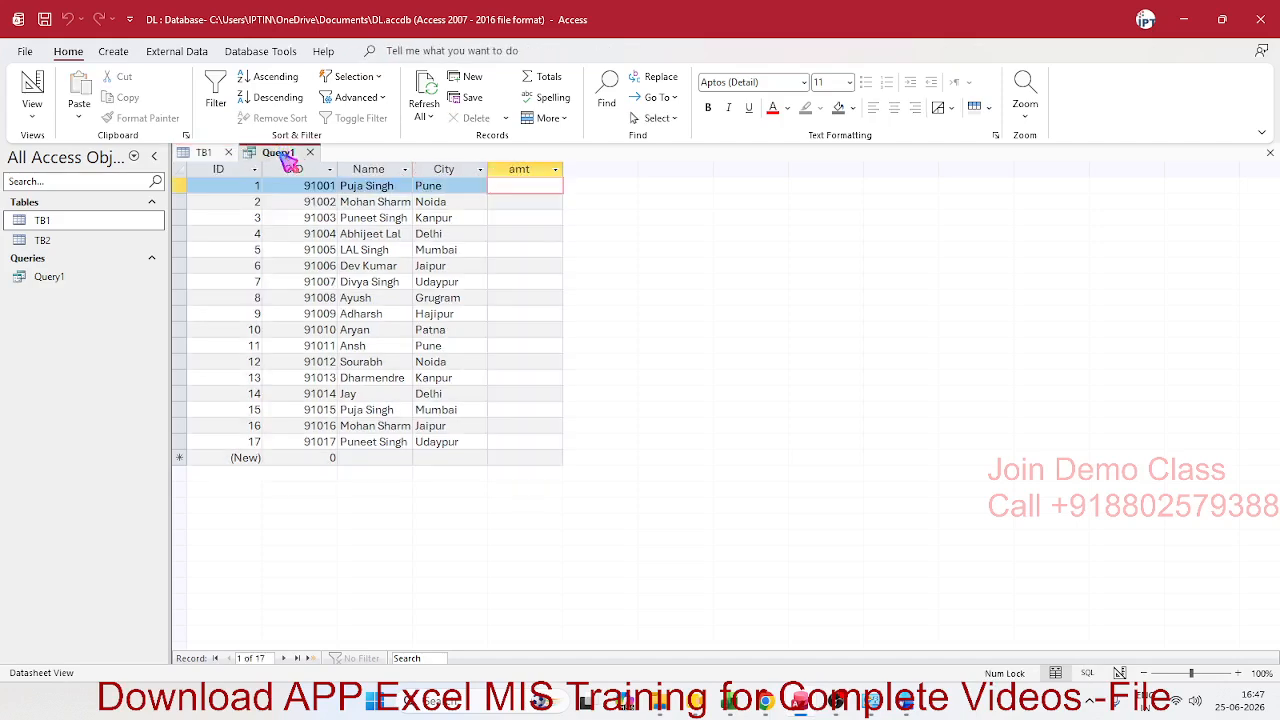
- Qualify the first CID in the amt column's DLookUp criteria as [TB1]![CID] using the Expression Builder
left_click(32, 95)
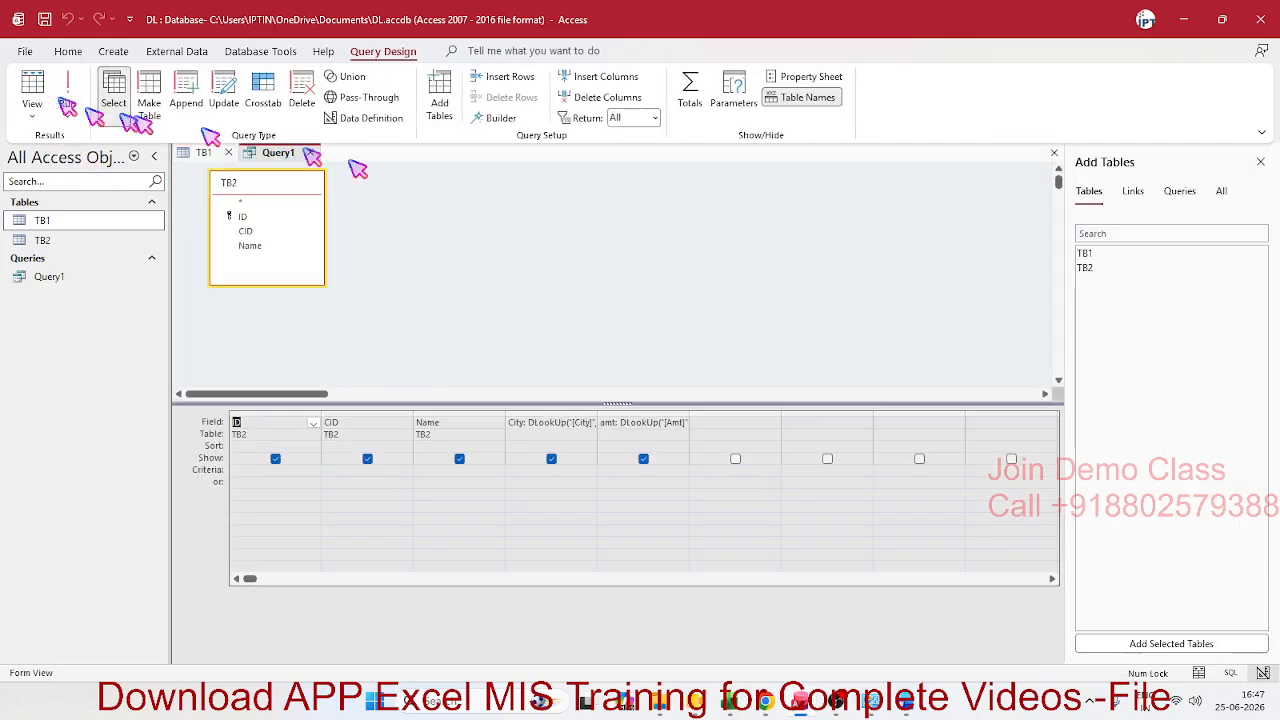
right_click(648, 421)
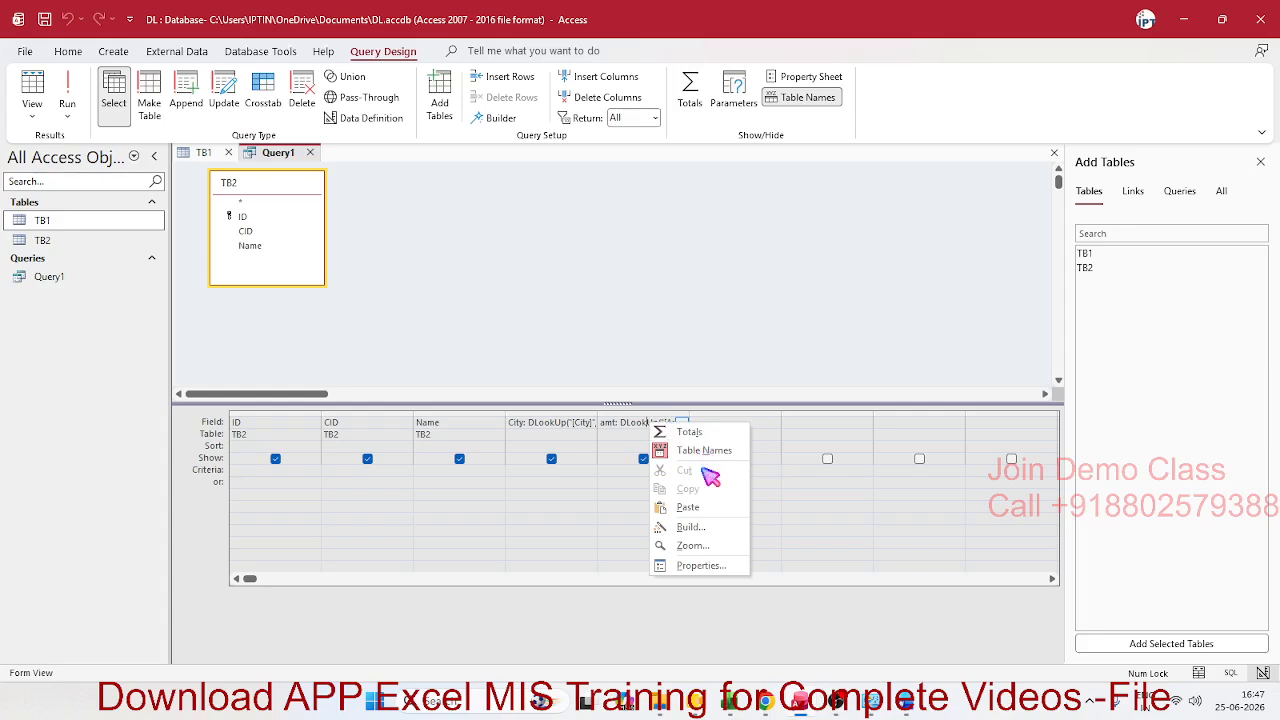
left_click(712, 532)
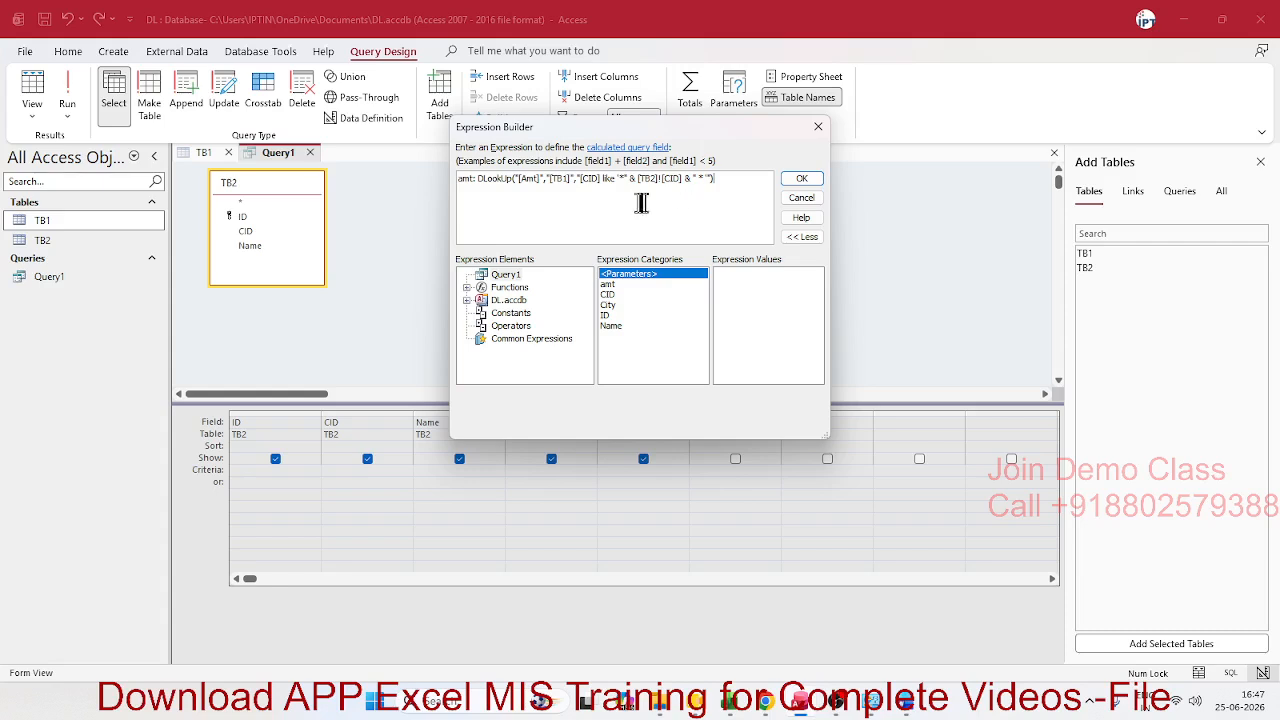
left_click(578, 182)
type("[B")
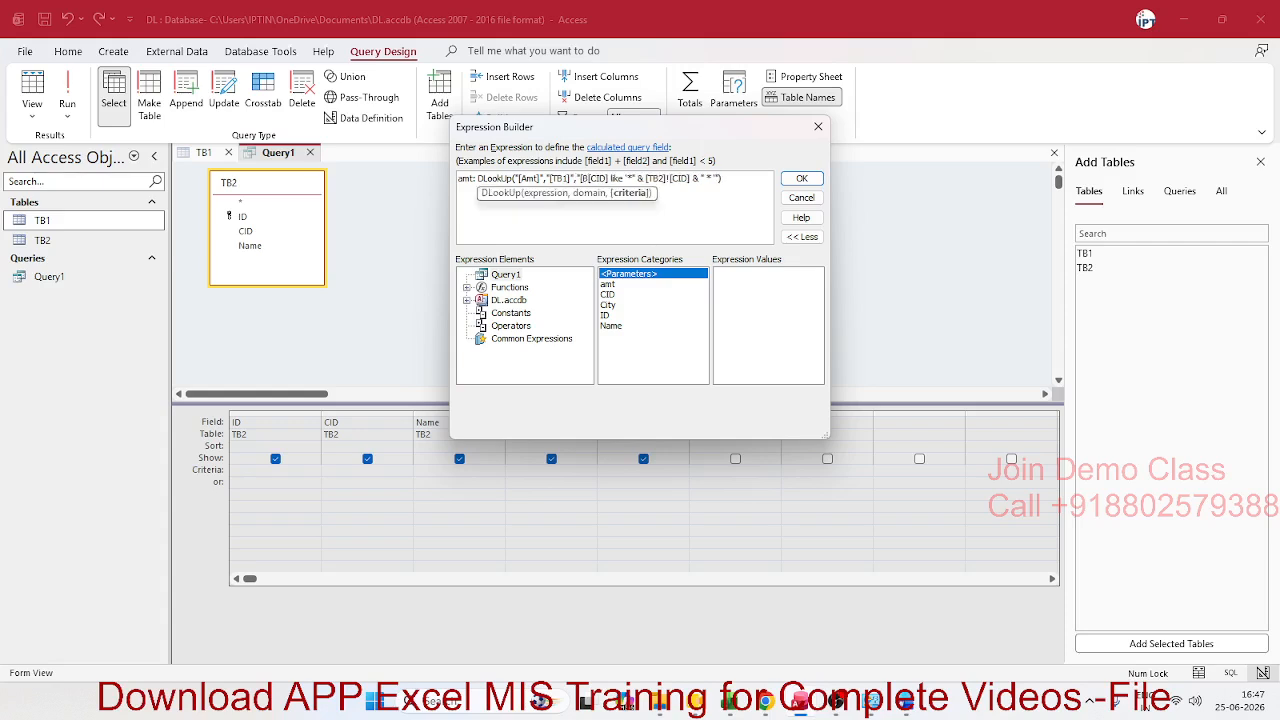
key("BackSpace")
type("TB1]")
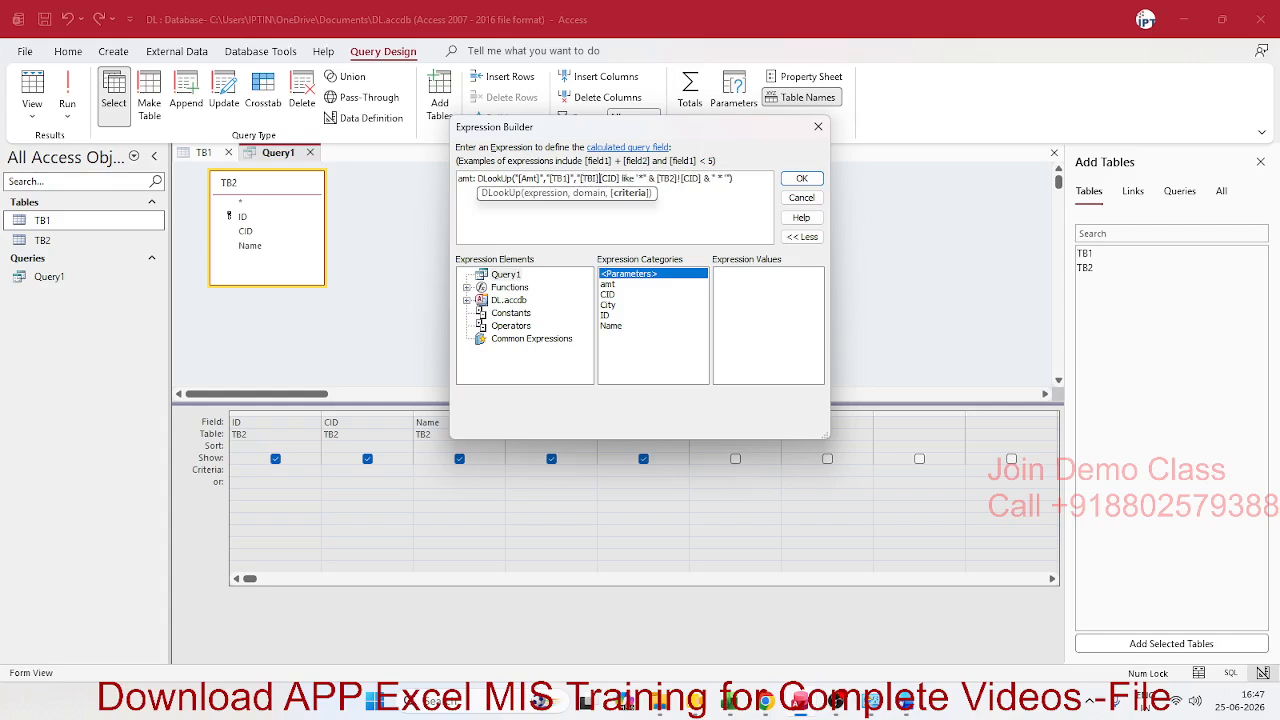
type("!")
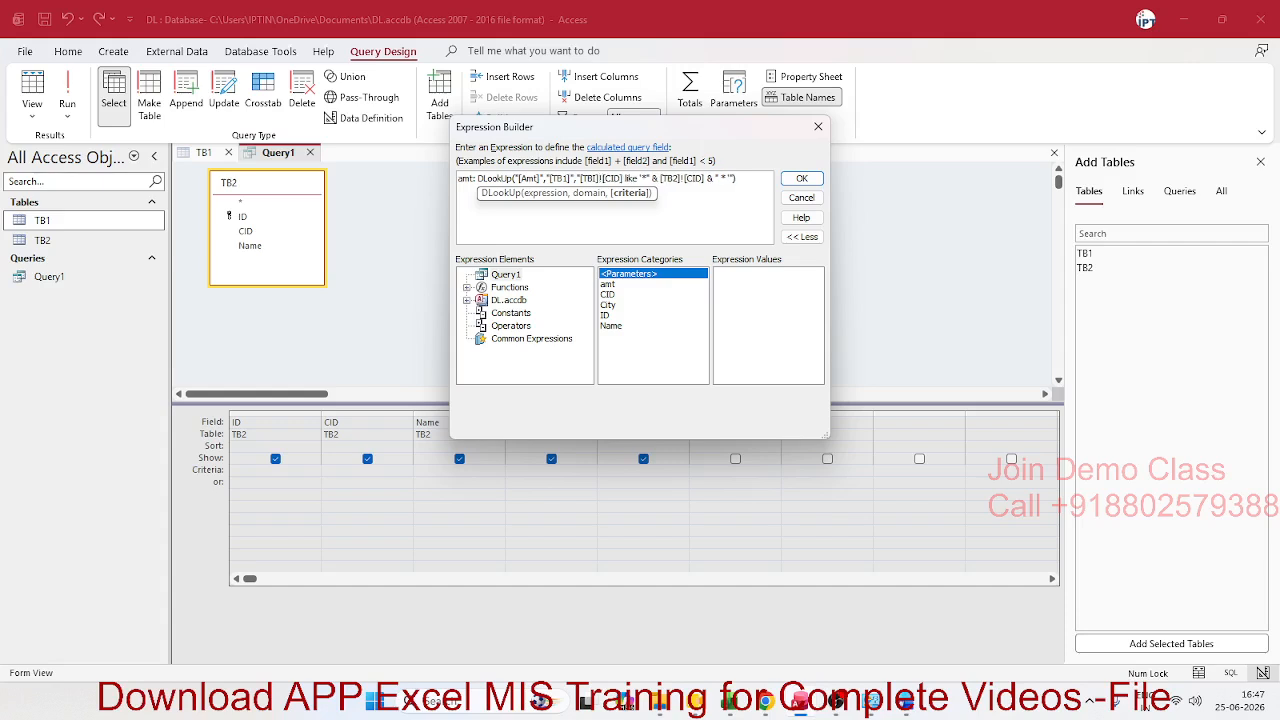
left_click(603, 184)
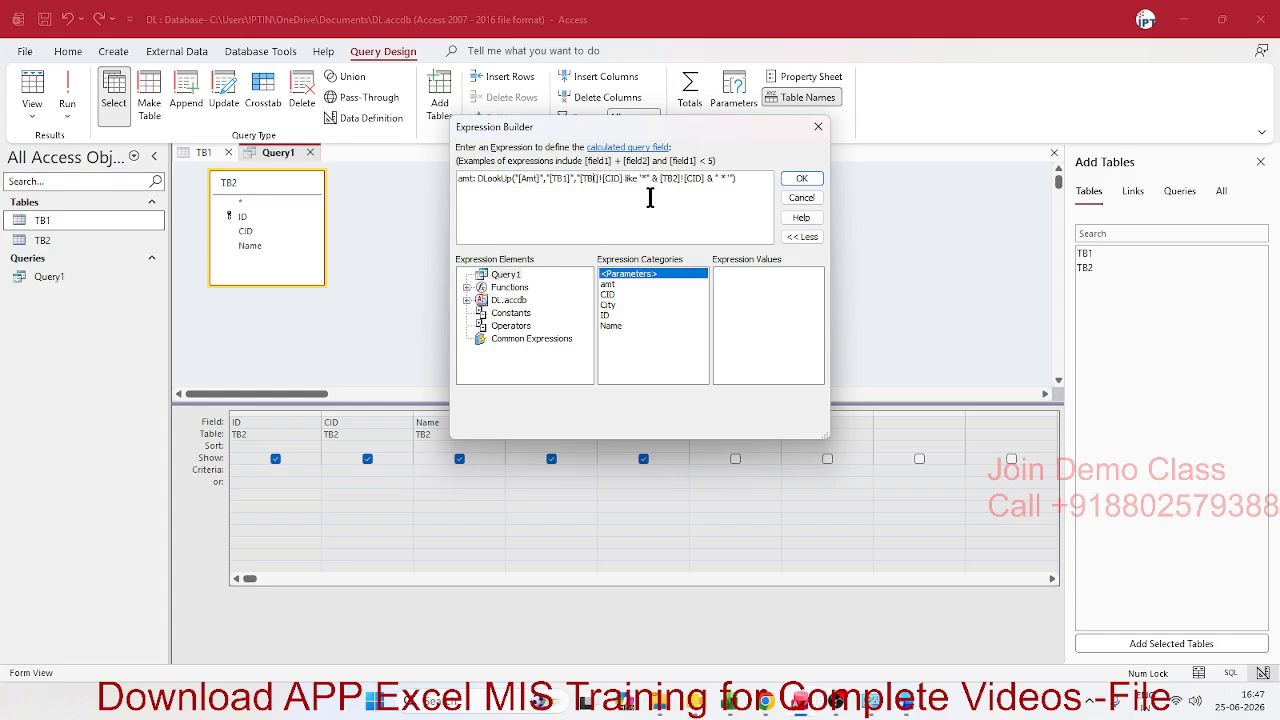
type("1")
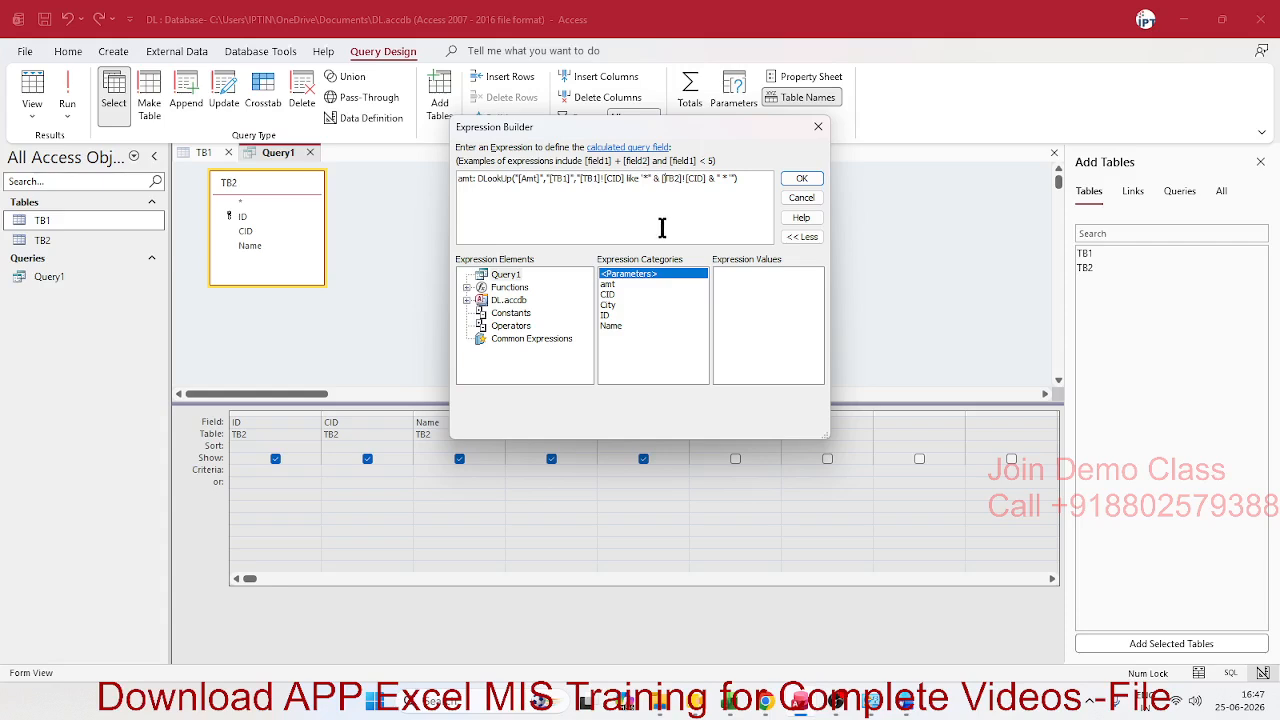
left_click(801, 179)
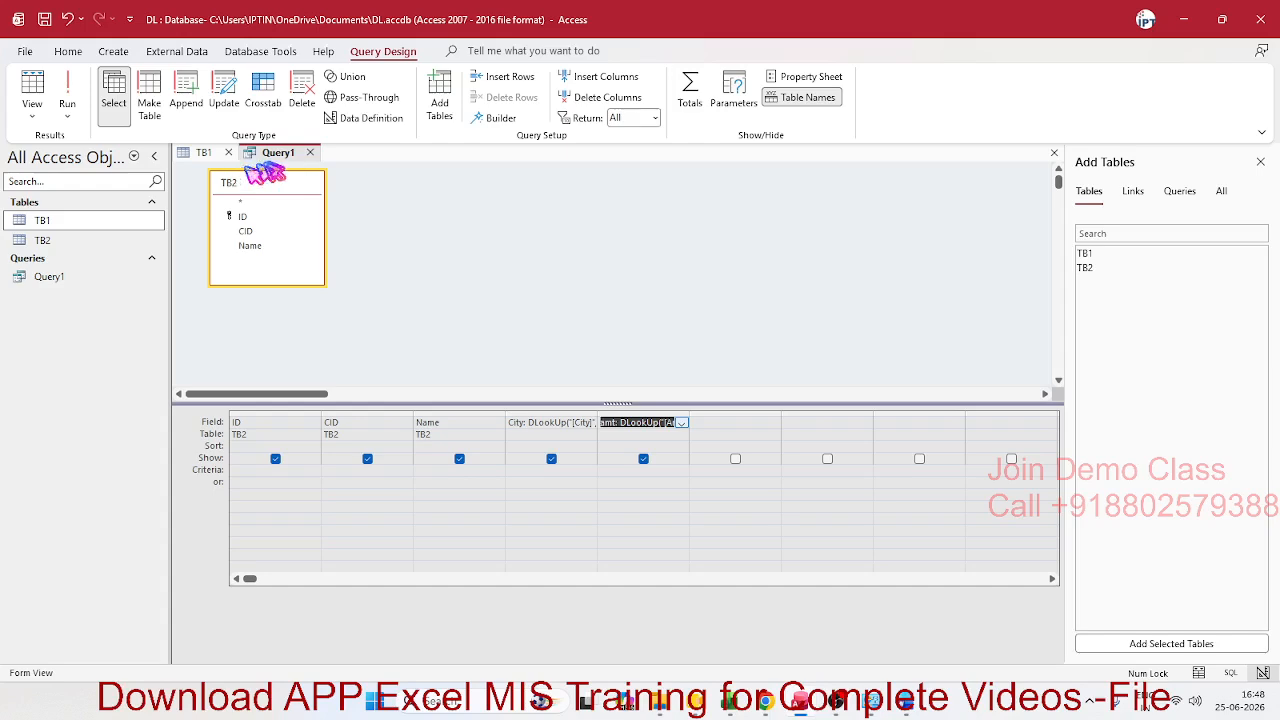
- Close Query1 with its changes saved and reopen it to check the amt column
left_click(310, 152)
left_click(621, 380)
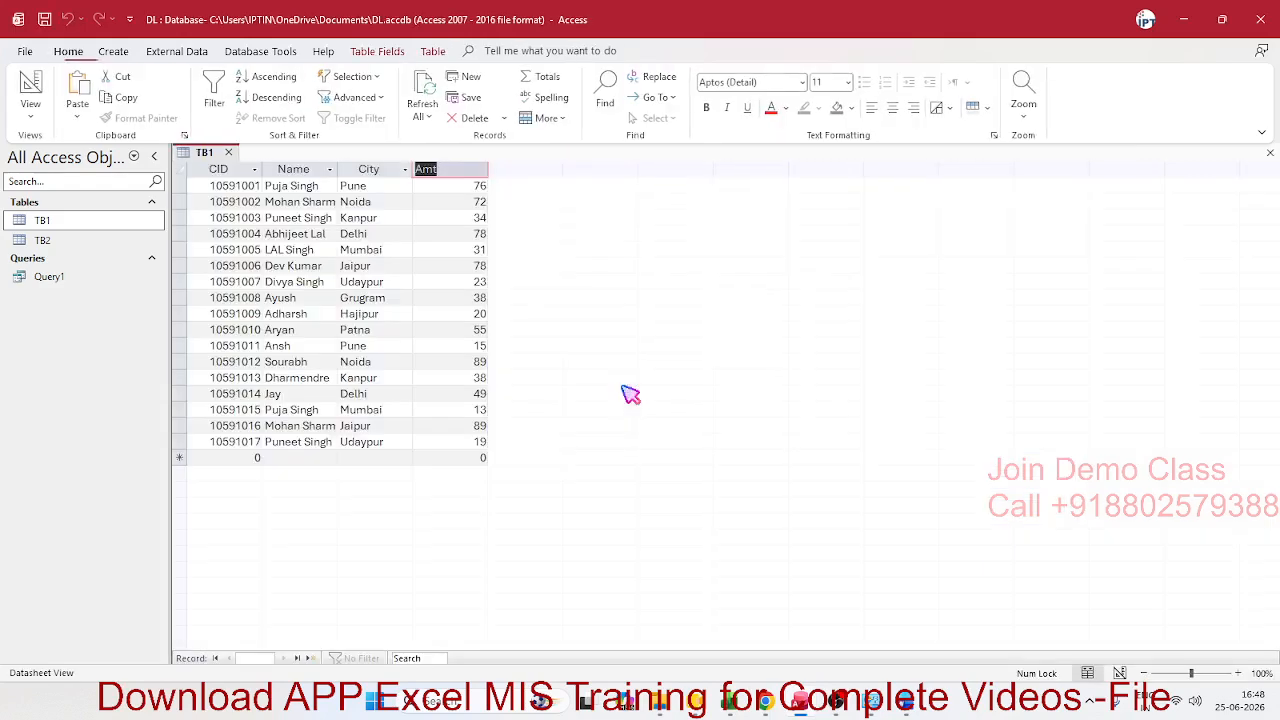
left_click(55, 280)
double_click(57, 283)
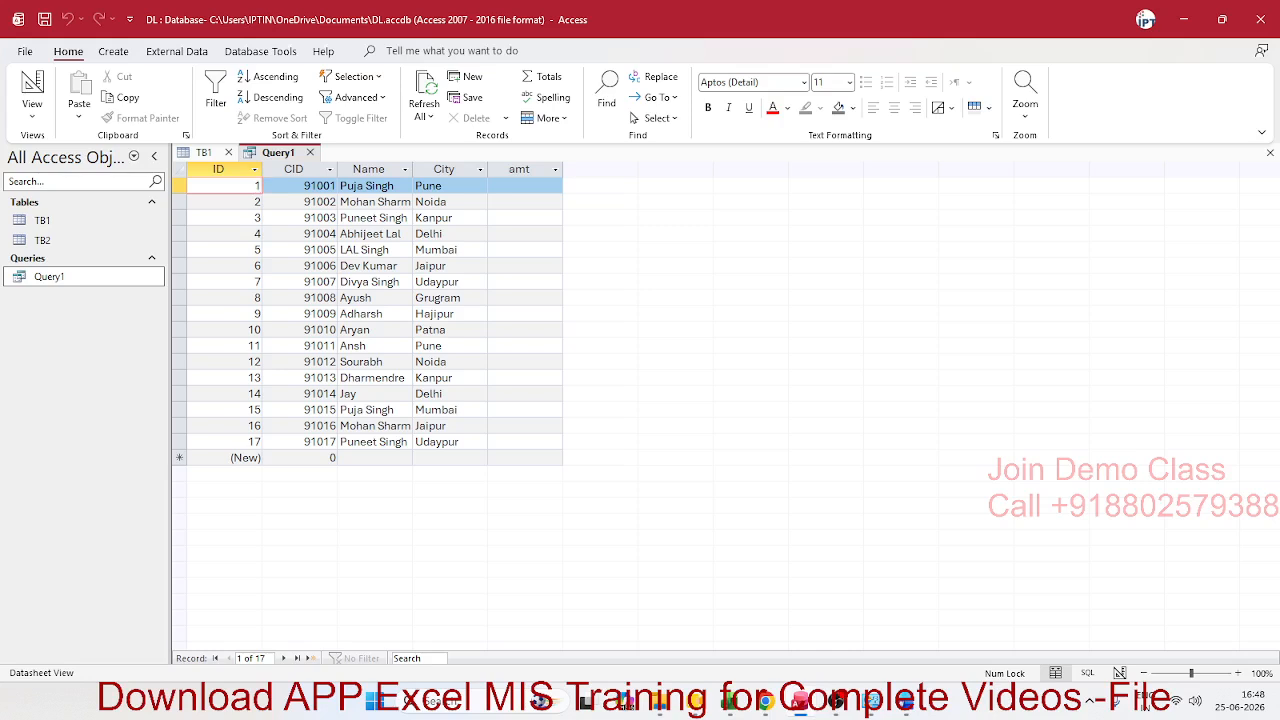
- Review the City and amt DLookUp expressions in Query1's SQL statement, and close the query without saving
key("alt+Tab")
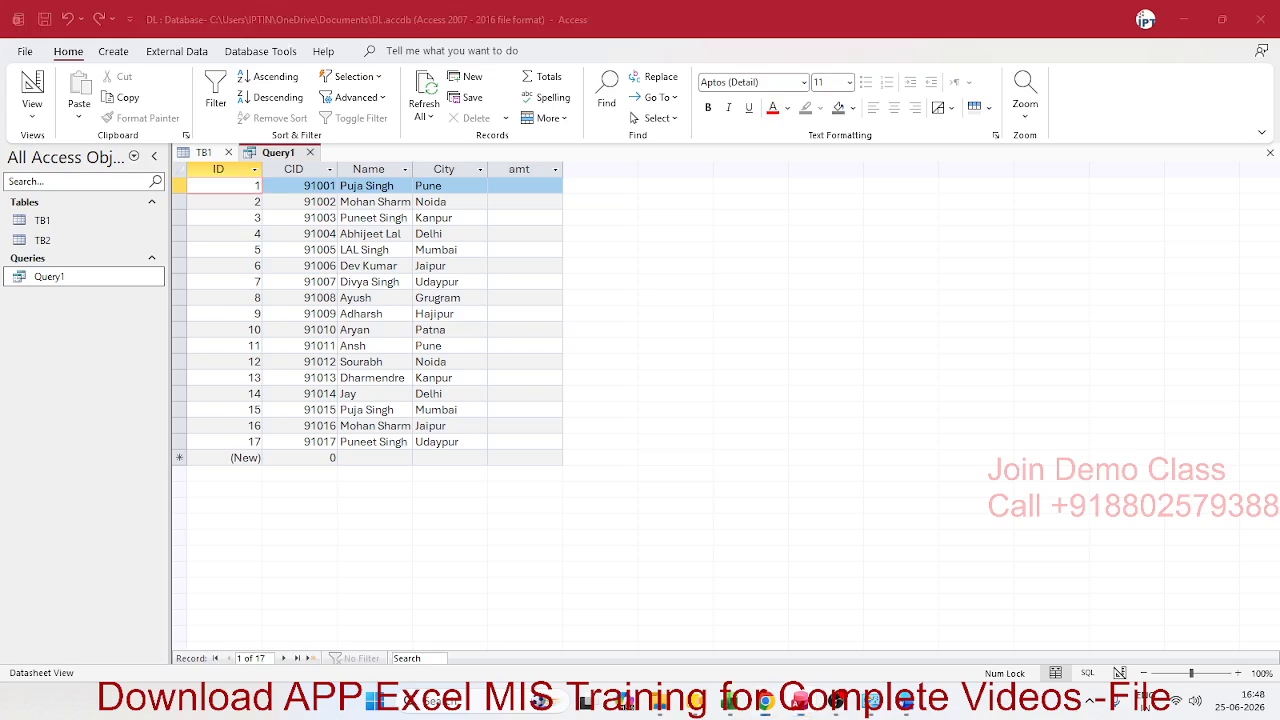
left_click(32, 108)
left_click(66, 182)
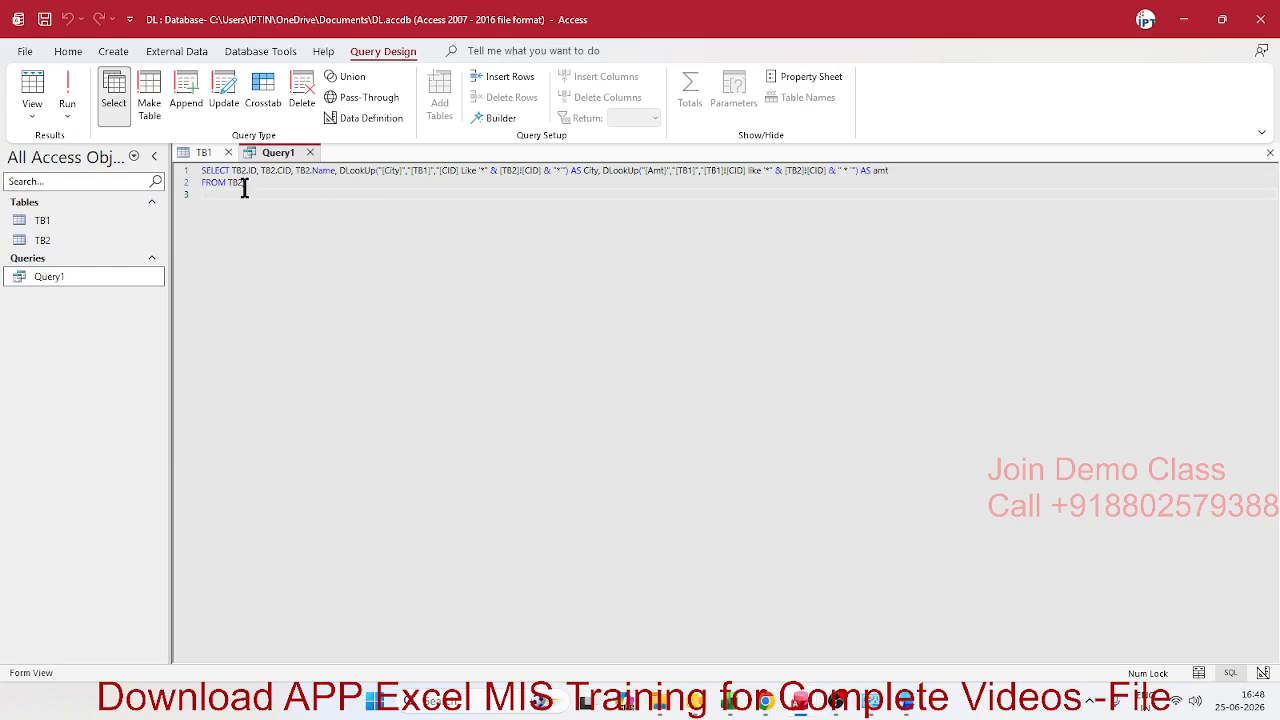
left_click(312, 153)
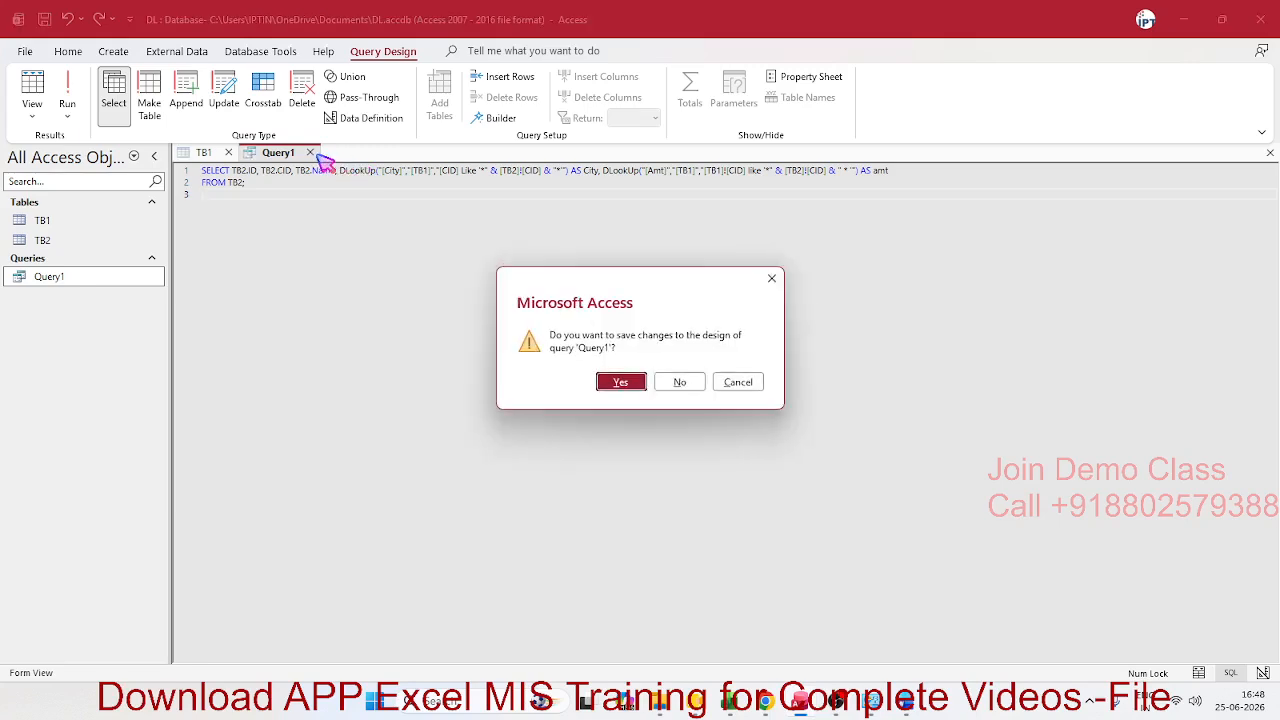
left_click(688, 383)
- Reopen Query1 and check the amt cells of the third and fourth records
right_click(101, 284)
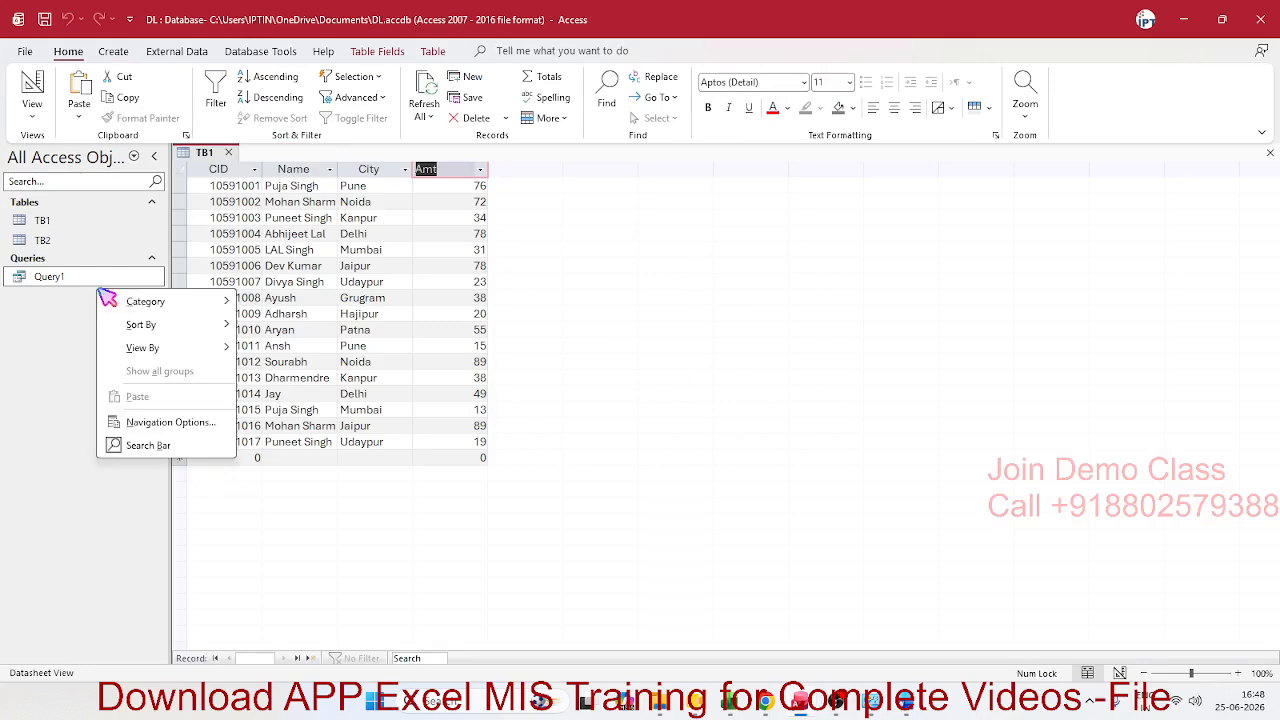
key("Escape")
double_click(101, 281)
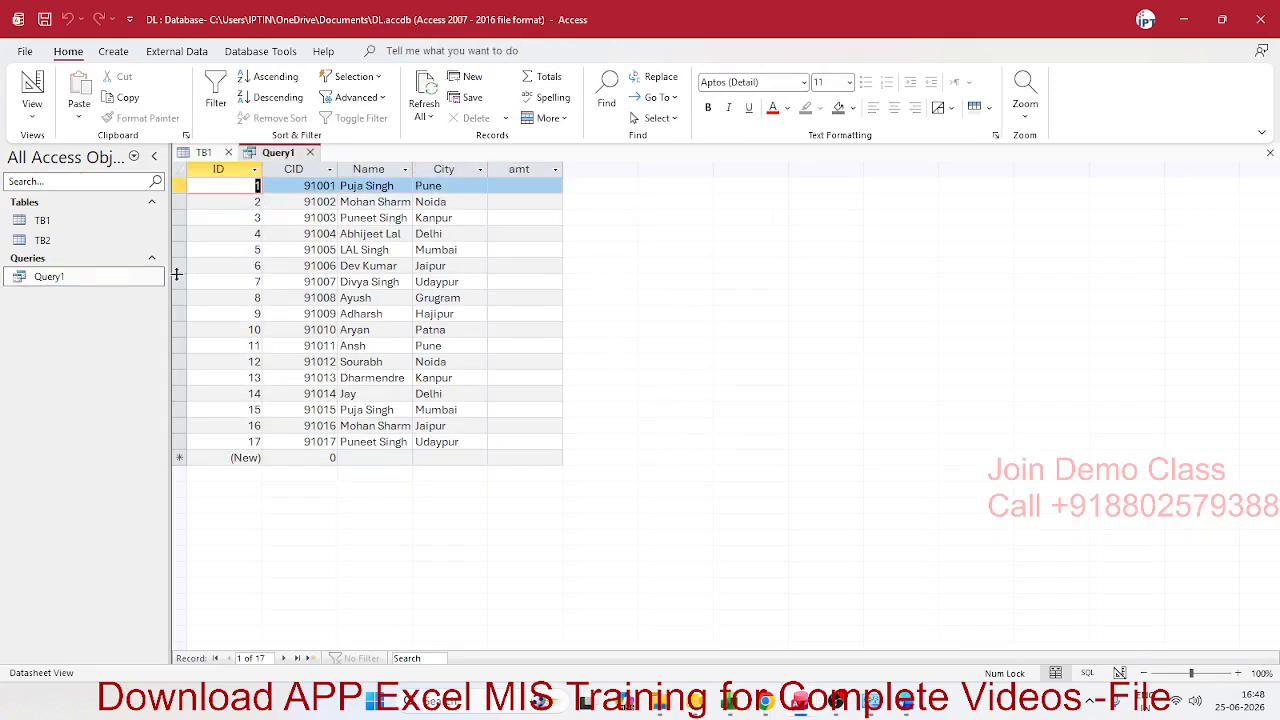
left_click(512, 218)
left_click(512, 234)
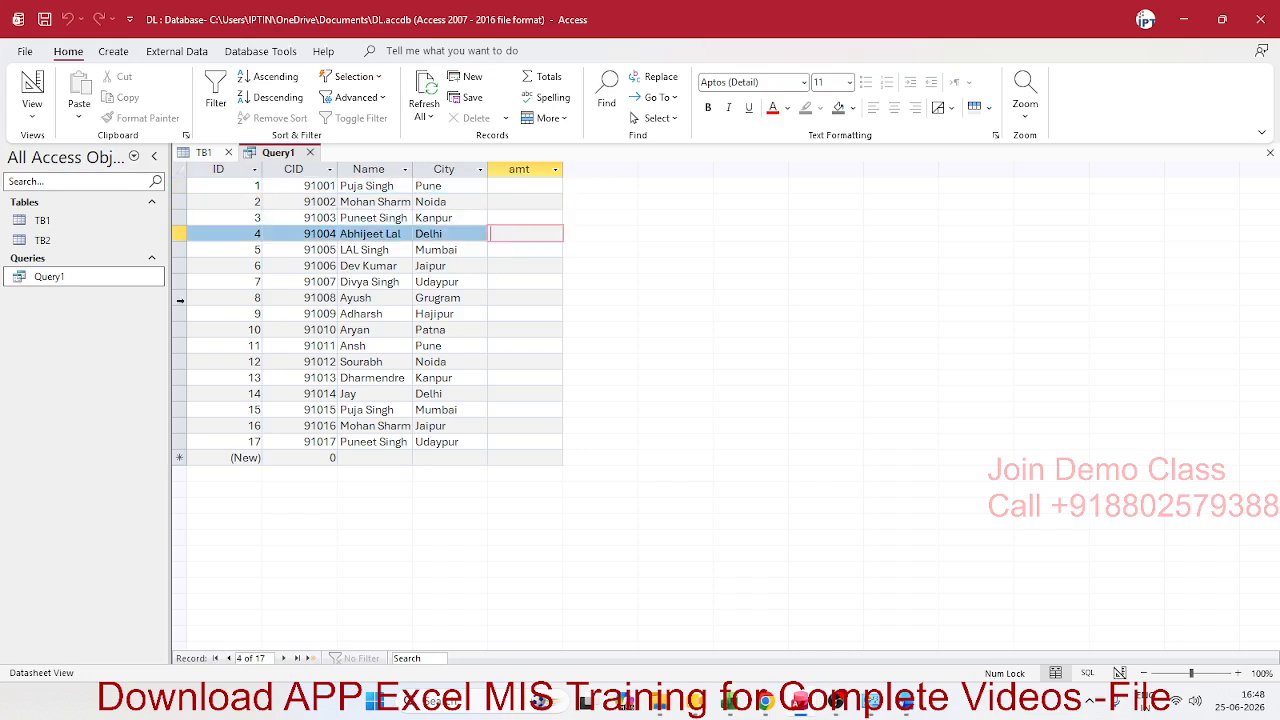
- Open Query1's design and examine the quotation marks and wildcards of the amt expression in the Zoom dialog
left_click(48, 279)
right_click(54, 285)
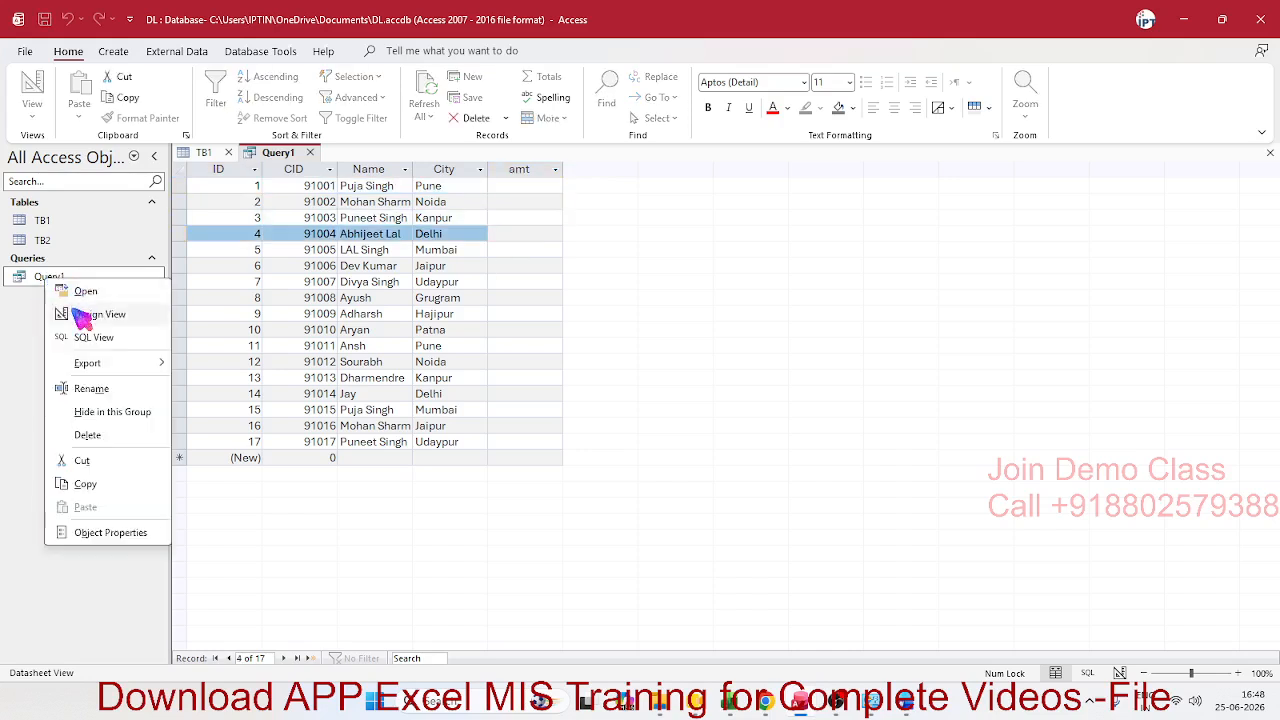
left_click(102, 312)
left_click(649, 405)
right_click(651, 406)
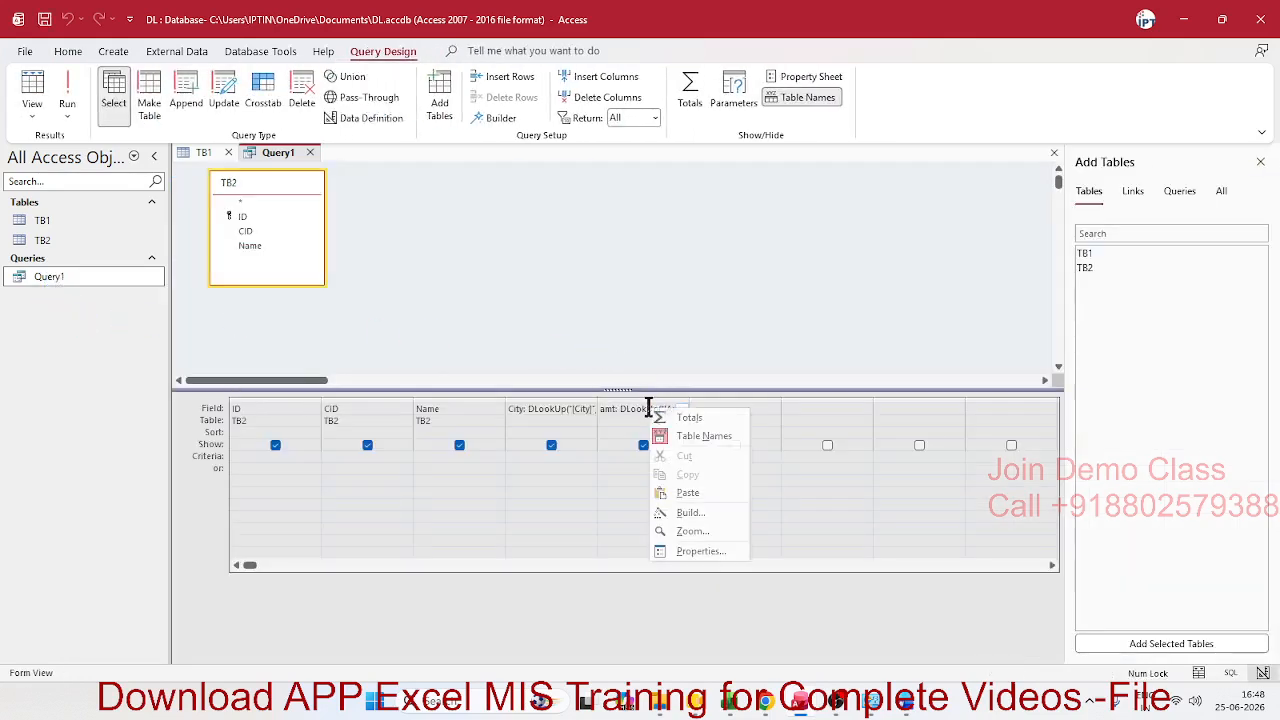
left_click(704, 531)
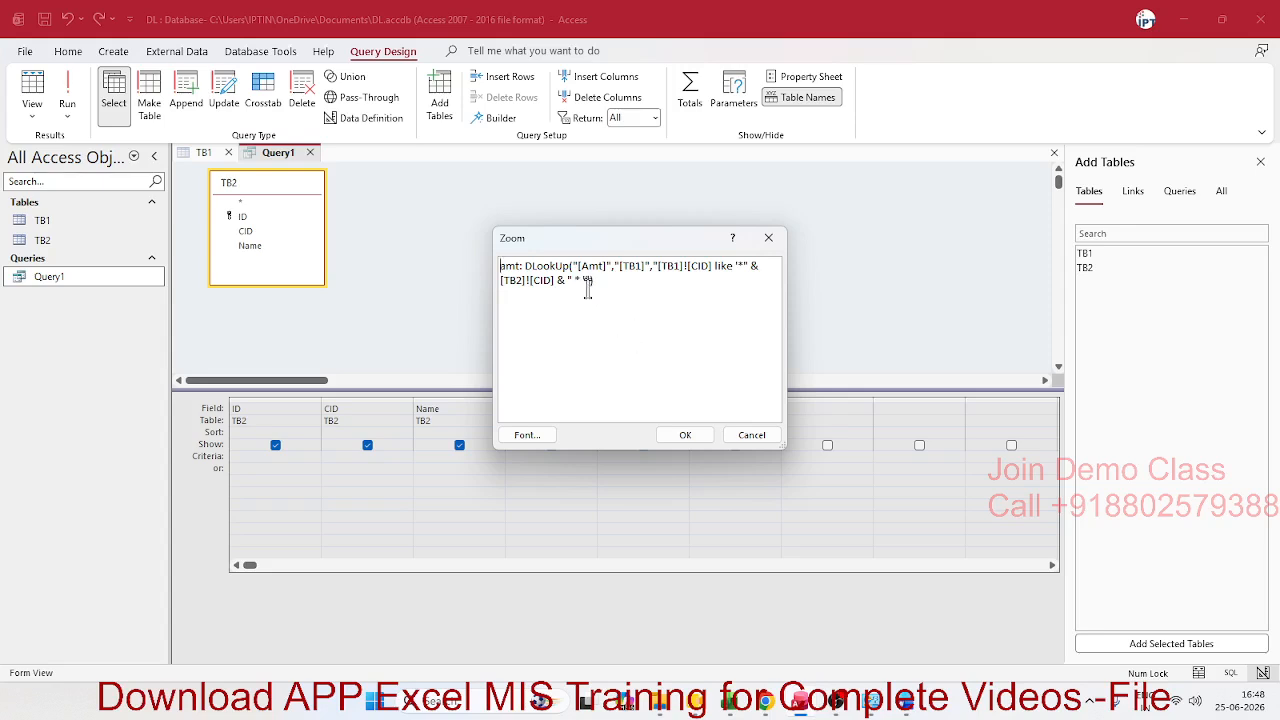
left_click_drag(614, 286, 491, 286)
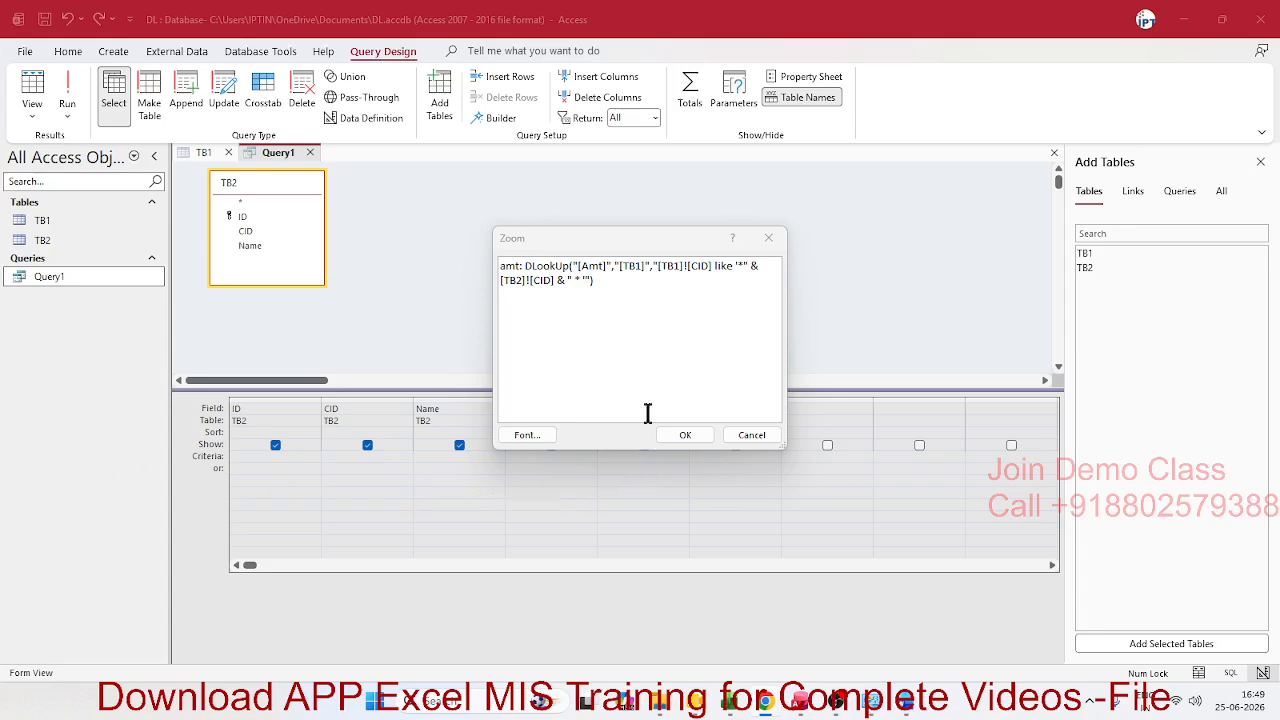
key("Return")
- Check the Amt column heading in TB1 for stray characters, keeping its name
left_click(208, 153)
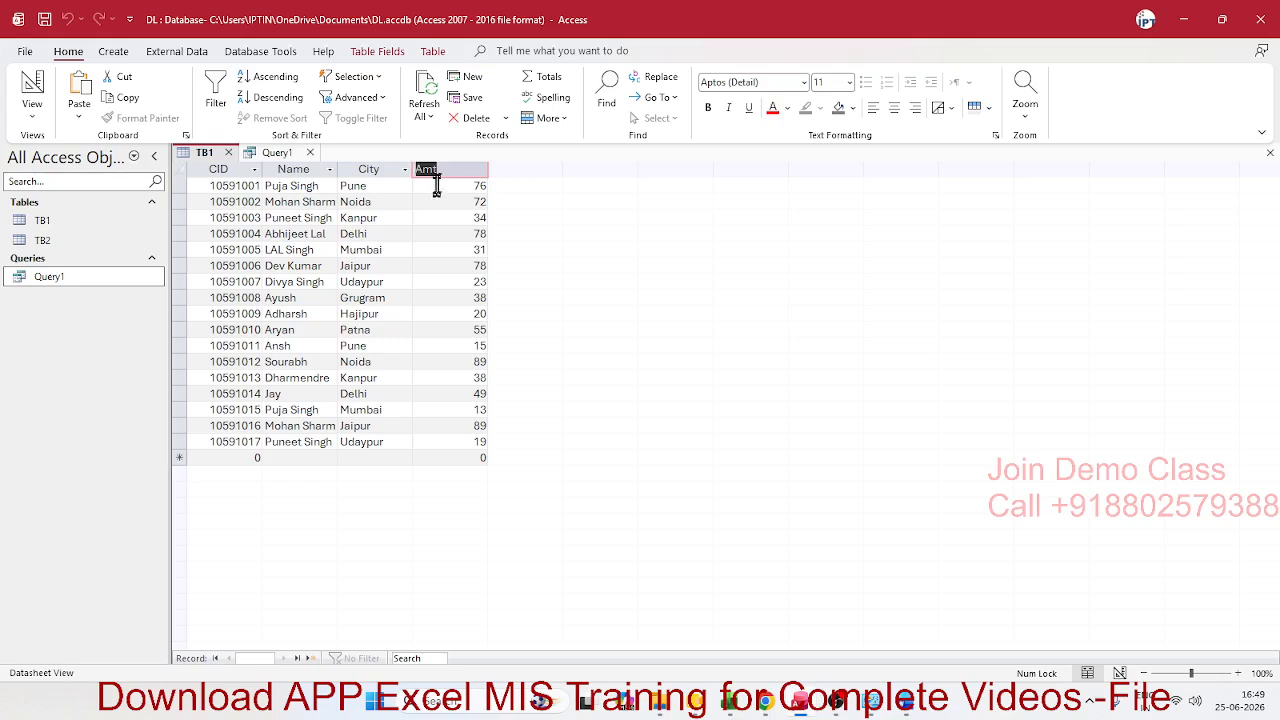
left_click(447, 171)
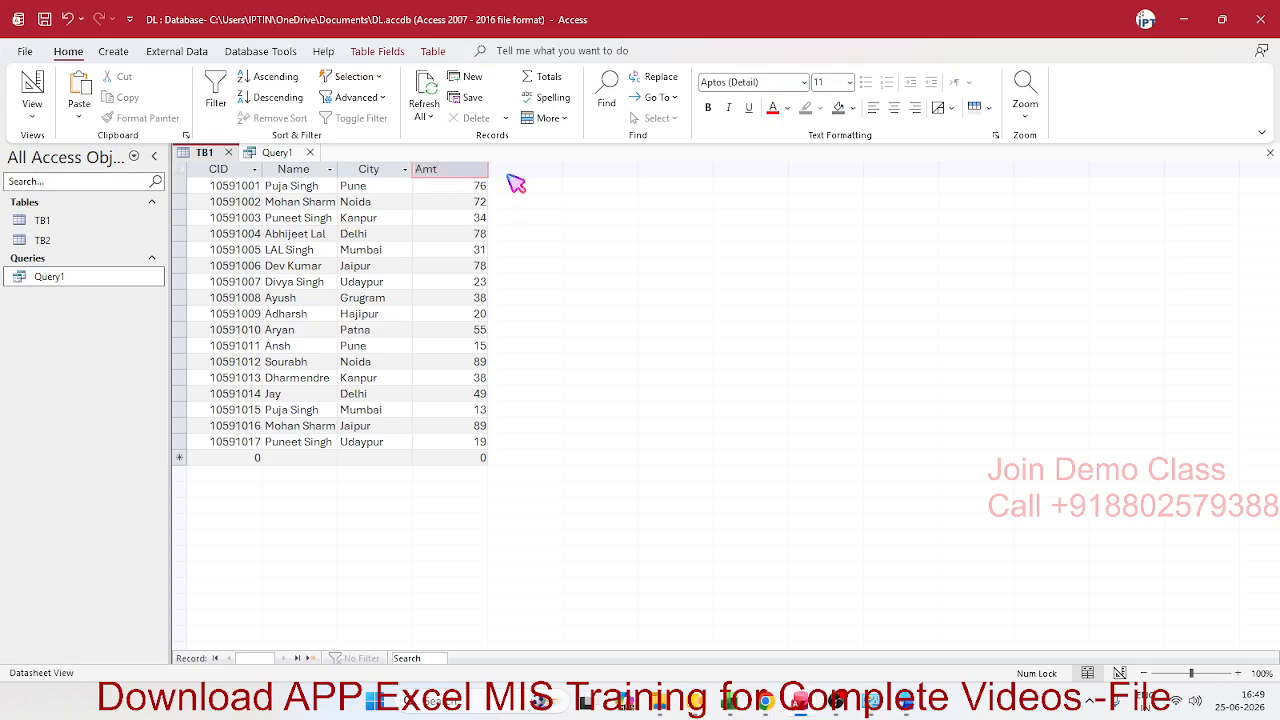
key("Return")
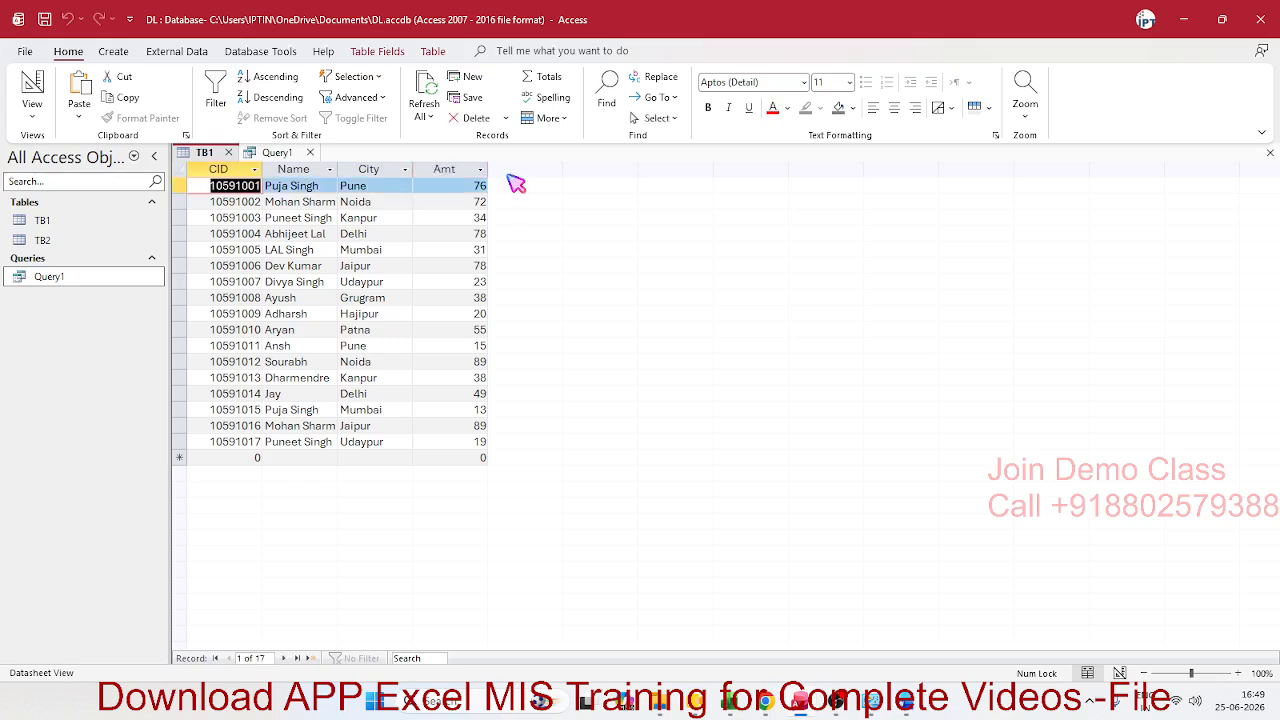
- In Query1's design, change the amt alias of the DLookUp expression to Amount in the Zoom dialog
left_click(300, 155)
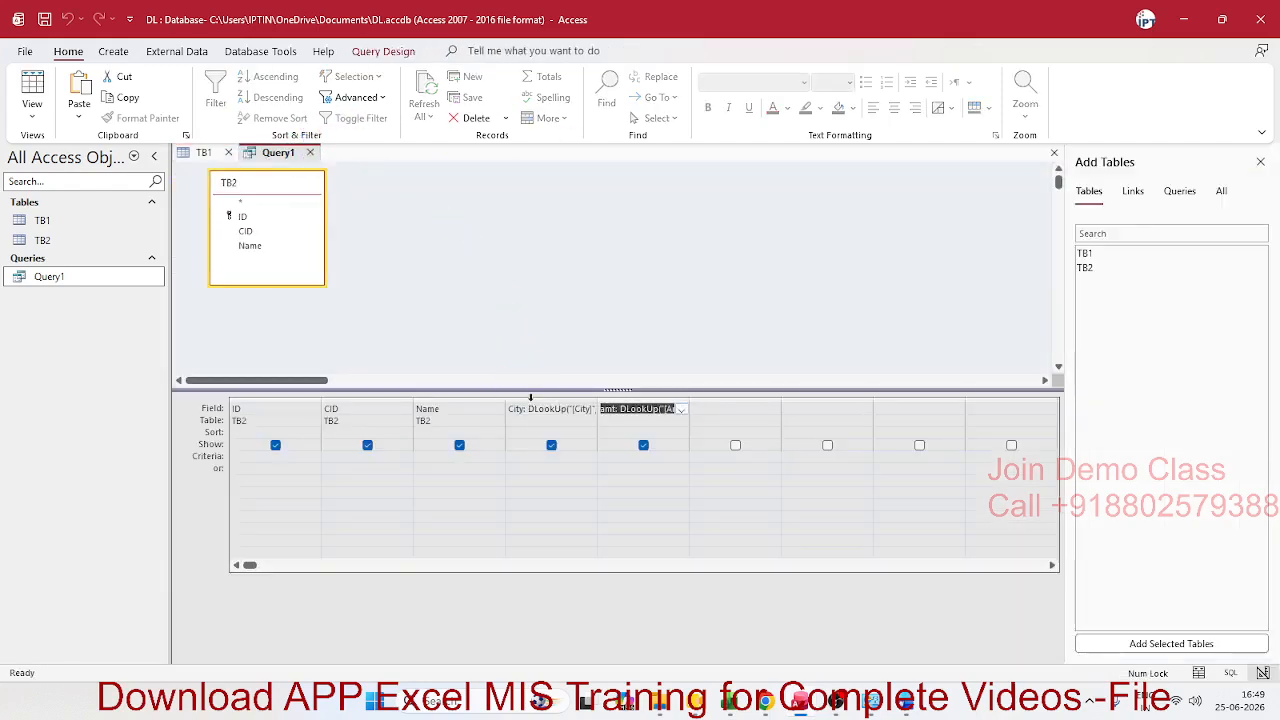
right_click(605, 408)
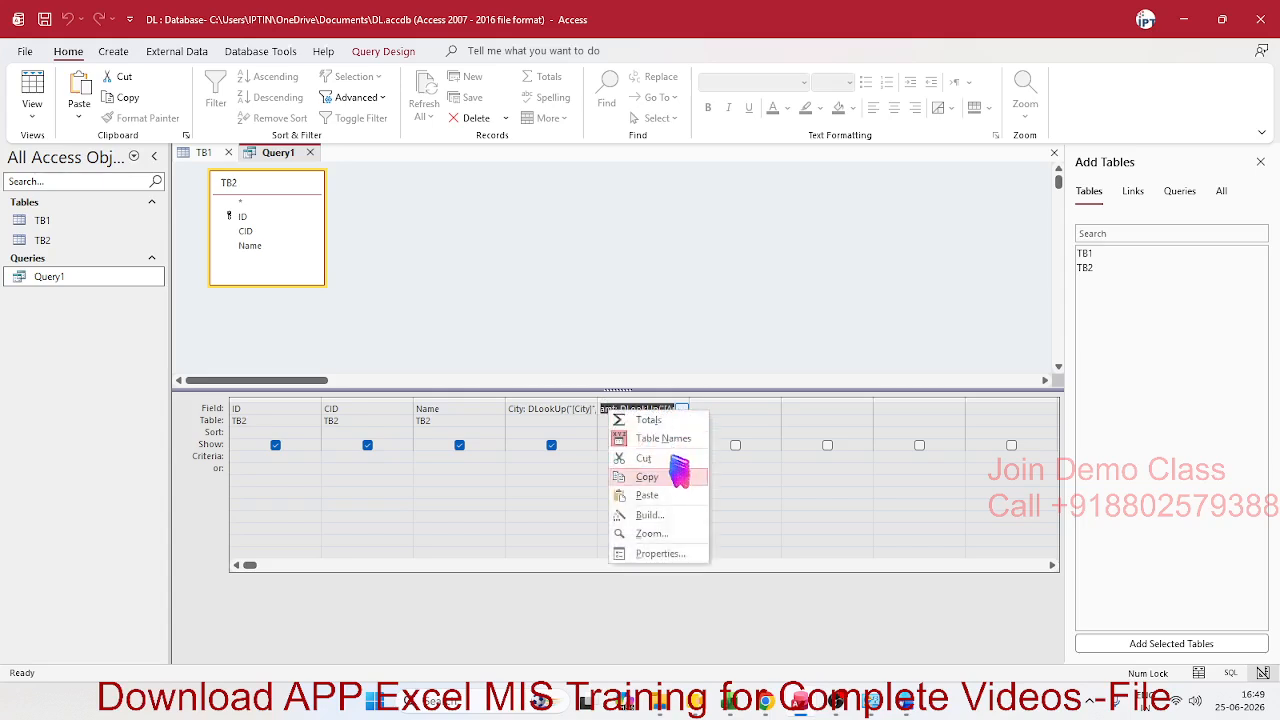
left_click(679, 533)
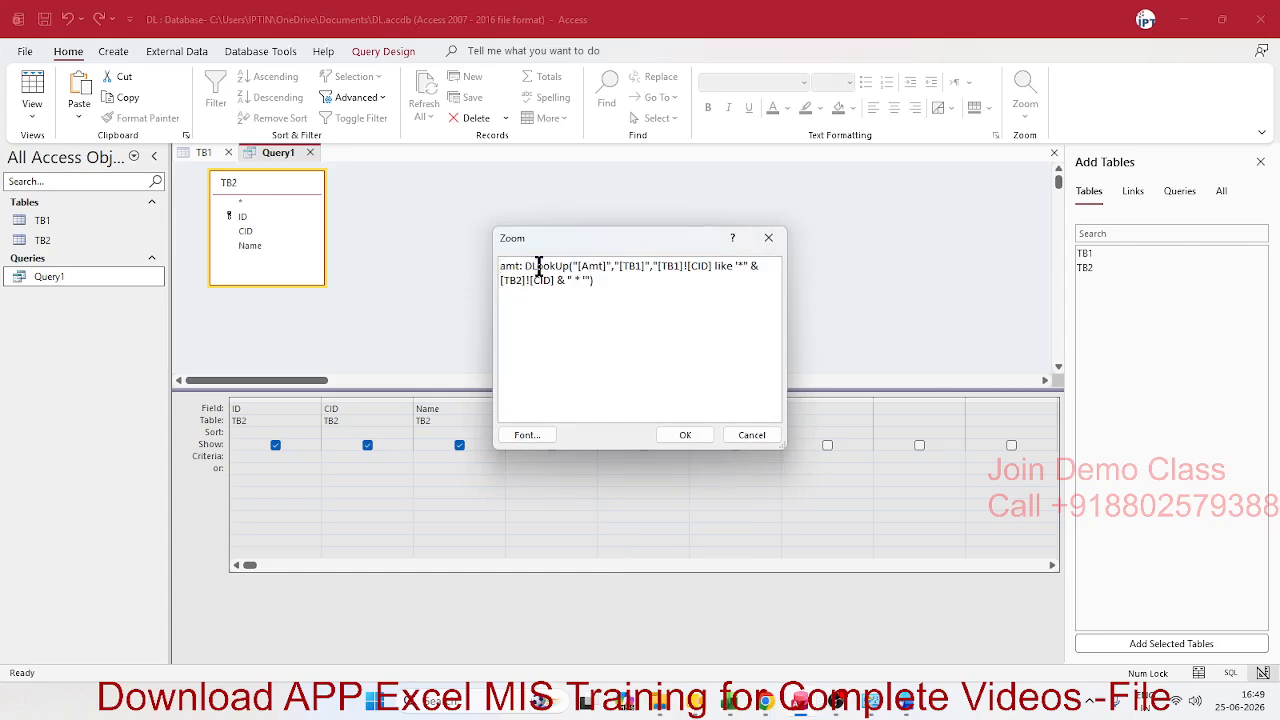
key("Delete")
key("Delete")
key("Delete")
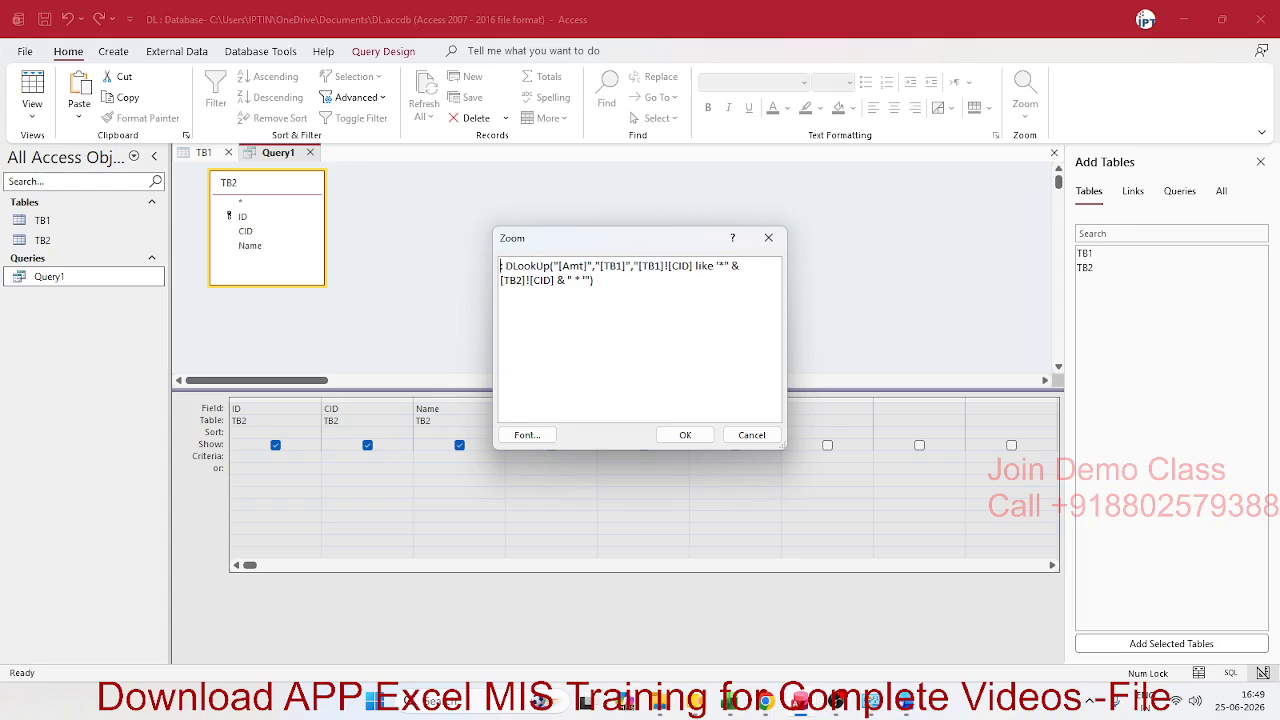
type("Am")
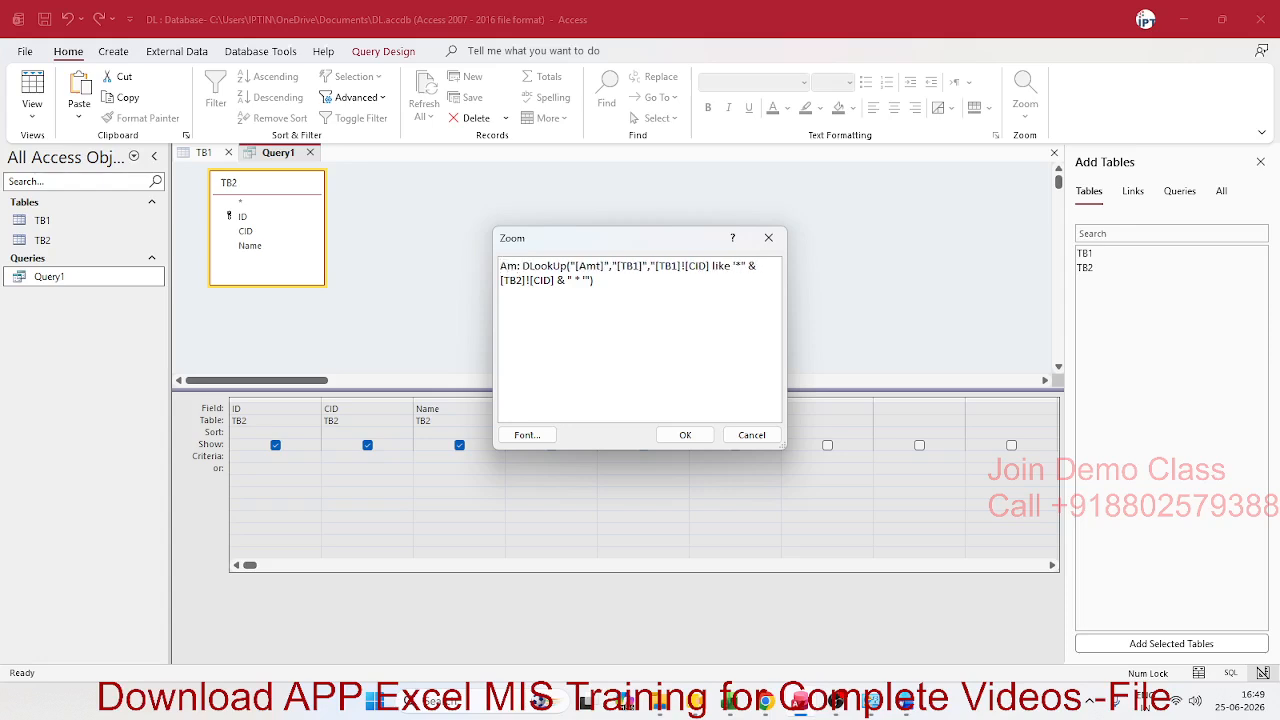
type("ount")
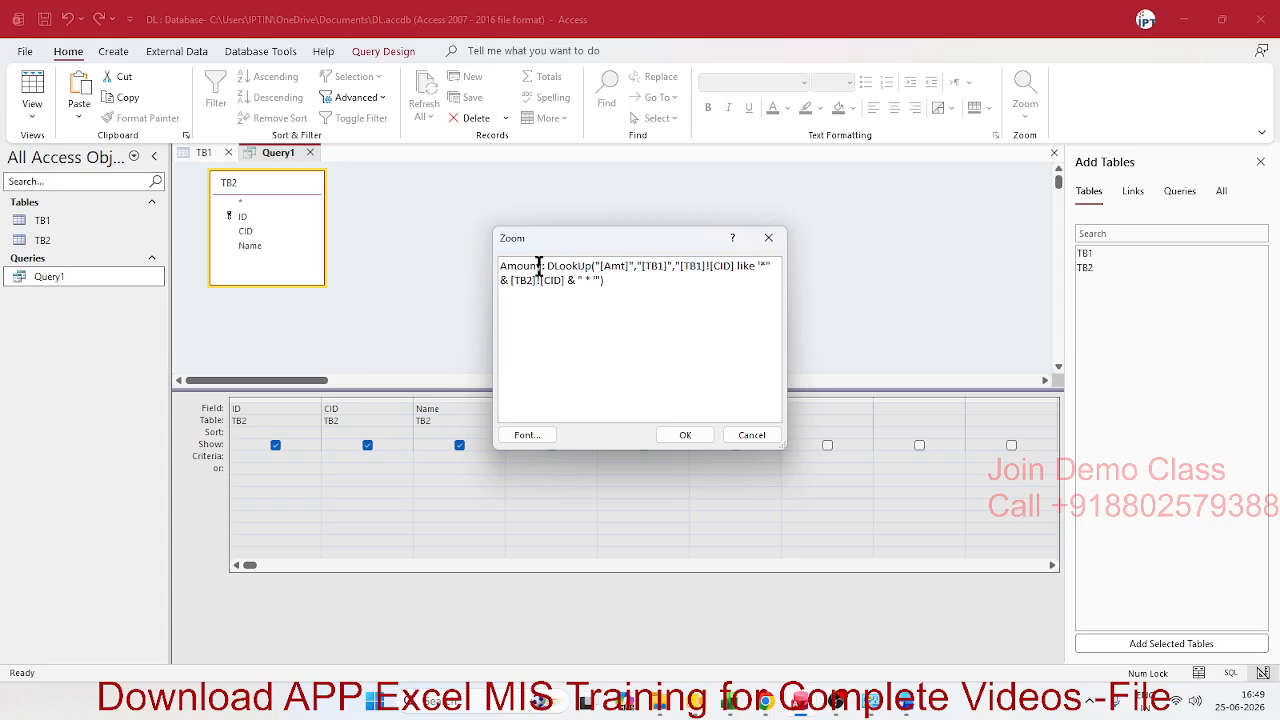
key("BackSpace")
type("t")
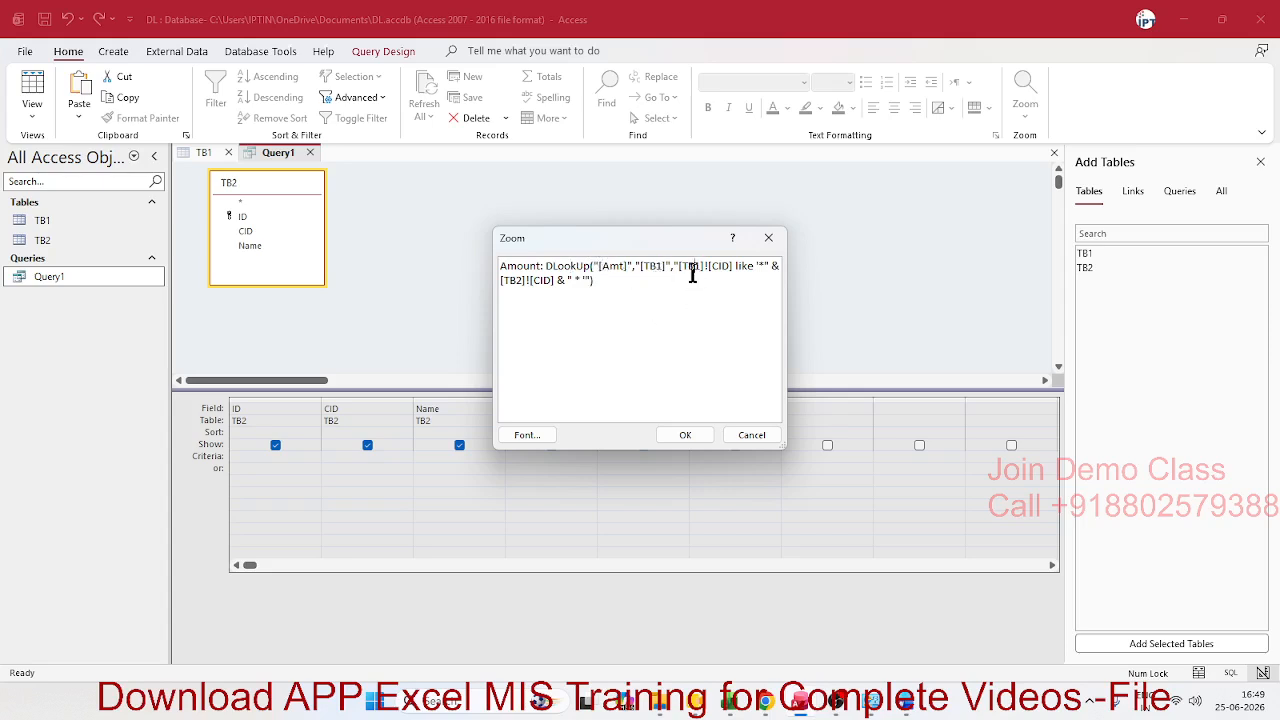
- Re-enter the closing * wildcard after [TB2]![CID] in the Amount expression and accept the edited expression
left_click(764, 267)
left_click(564, 285)
type("*")
left_click(685, 437)
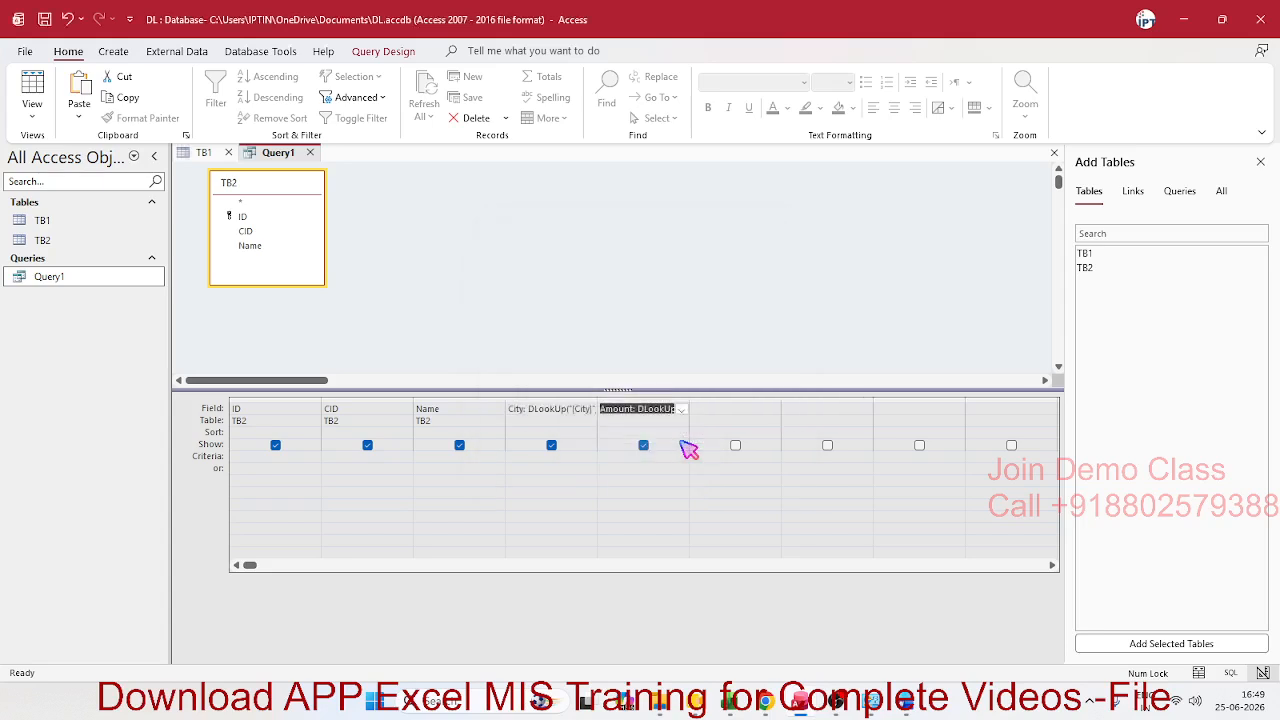
- Close Query1 with its design changes saved, and reopen it to check the Amount column
left_click(310, 153)
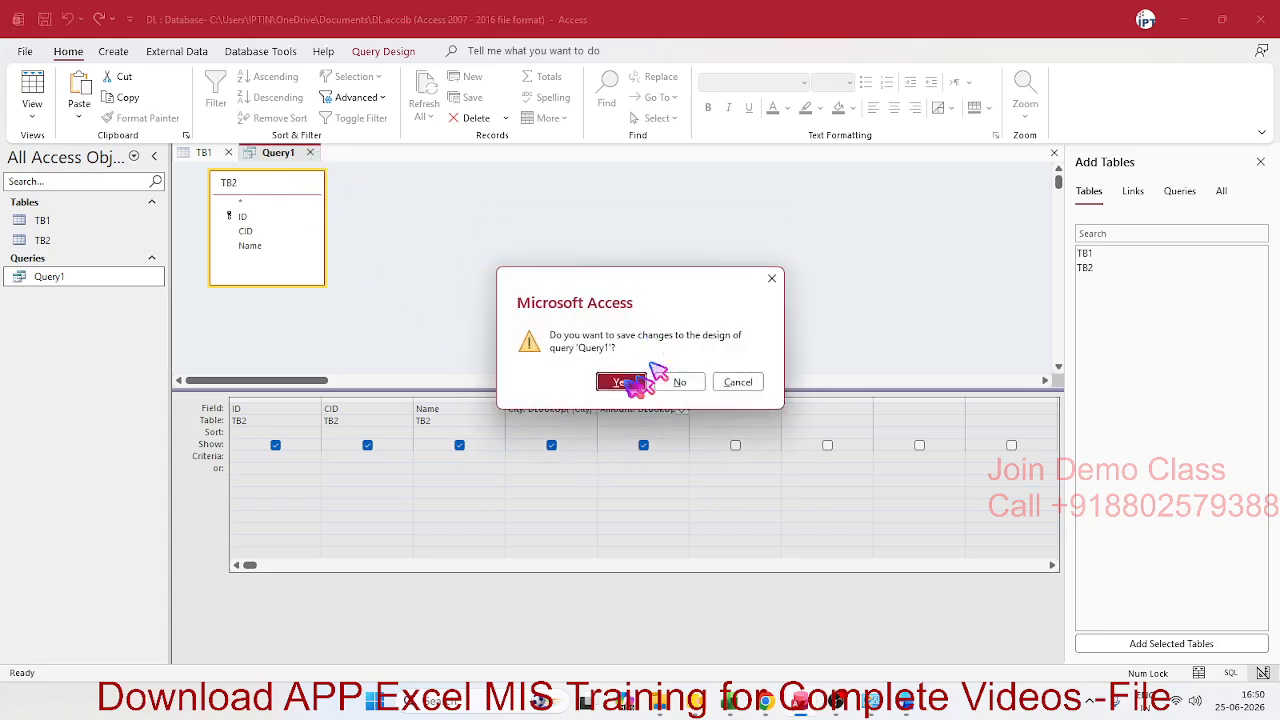
left_click(622, 380)
double_click(47, 279)
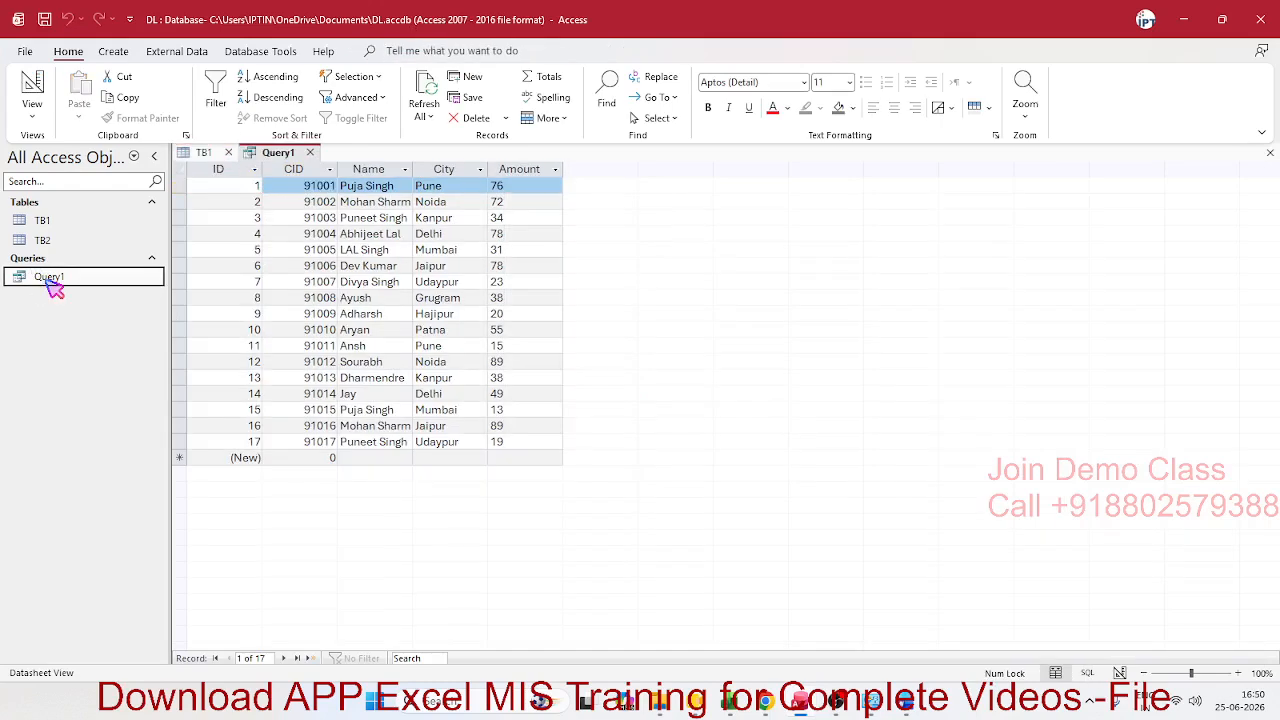
left_click(522, 200)
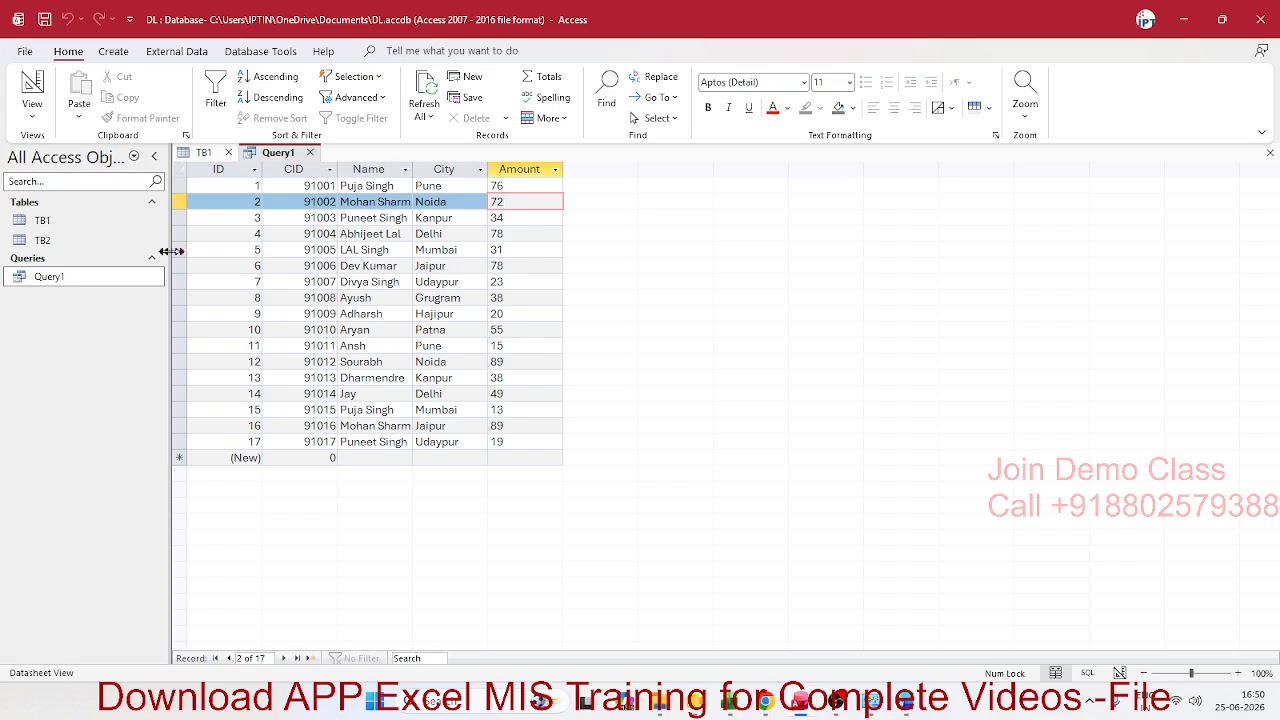
- Open TB1 and try to put 55 and a comma before the first record's CID
left_click(45, 222)
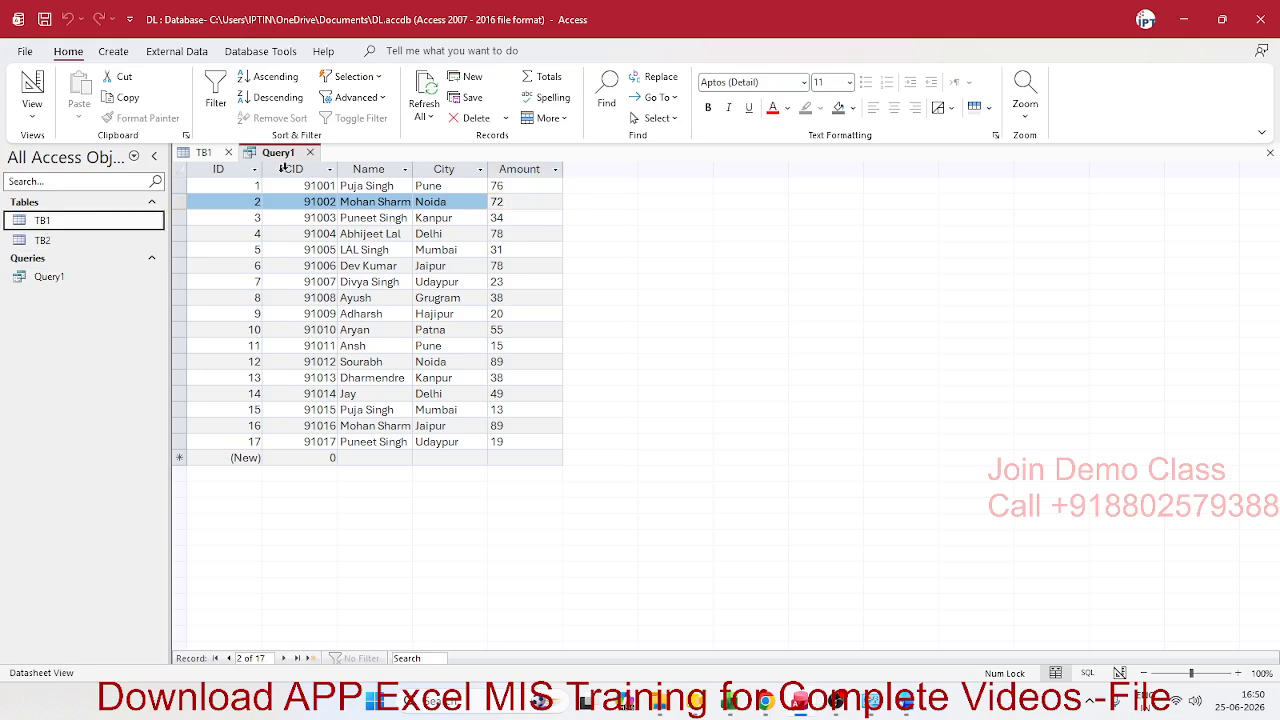
double_click(100, 221)
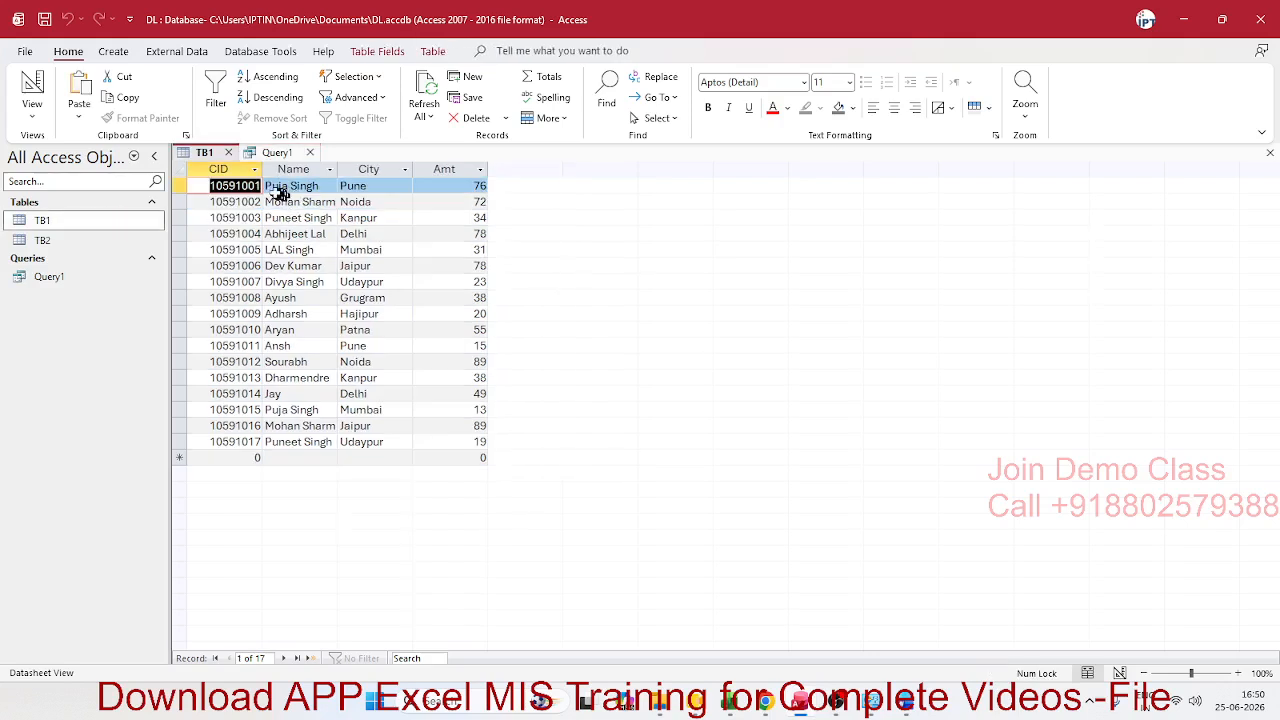
left_click(212, 186)
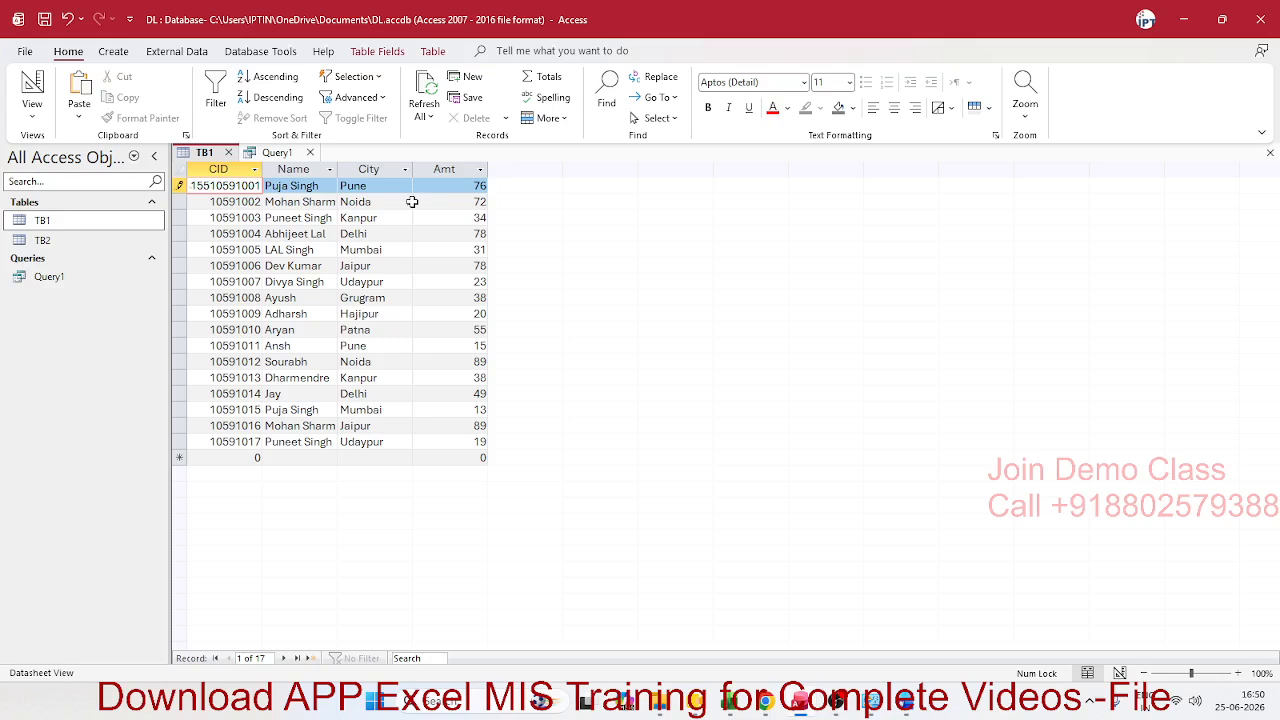
left_click(412, 202)
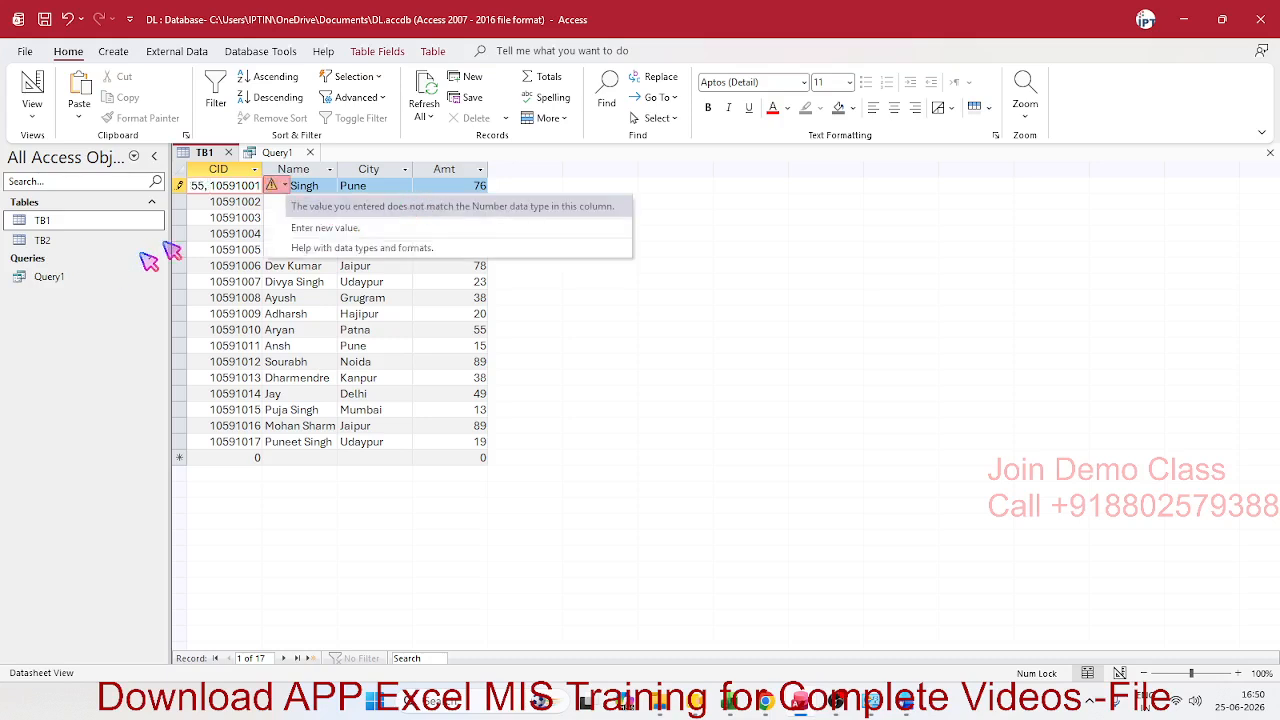
left_click(235, 232)
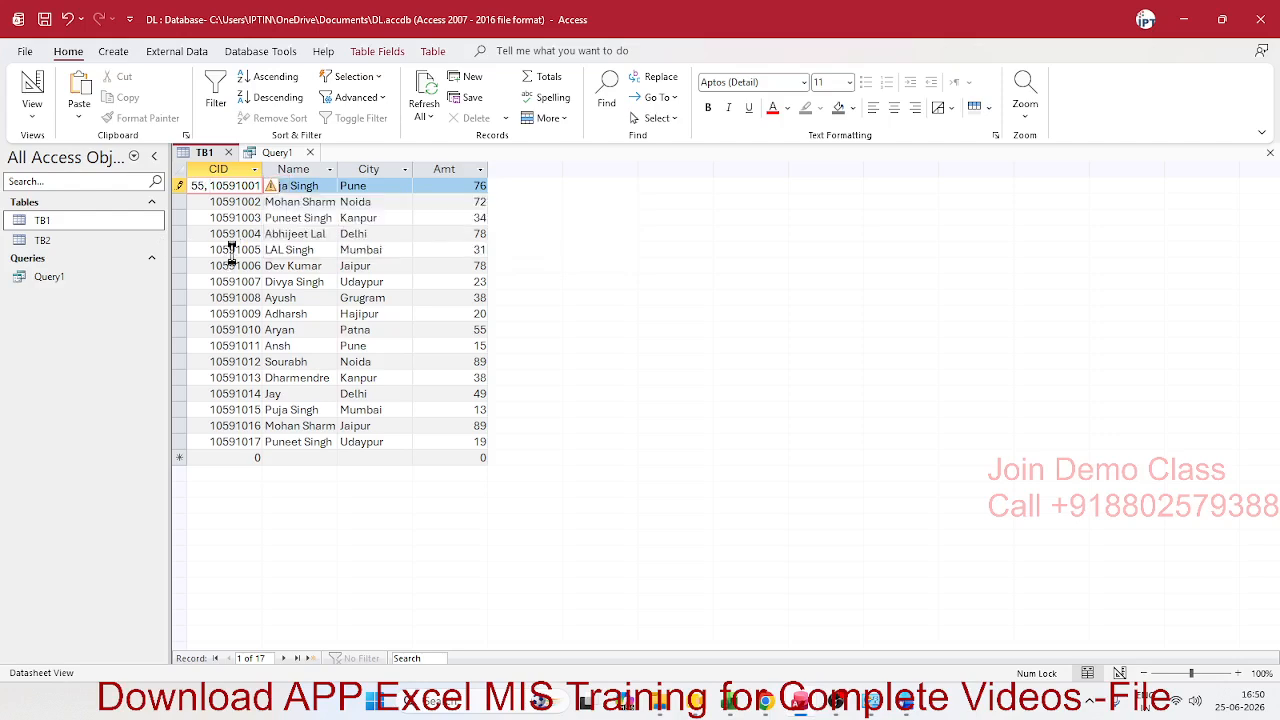
key("Escape")
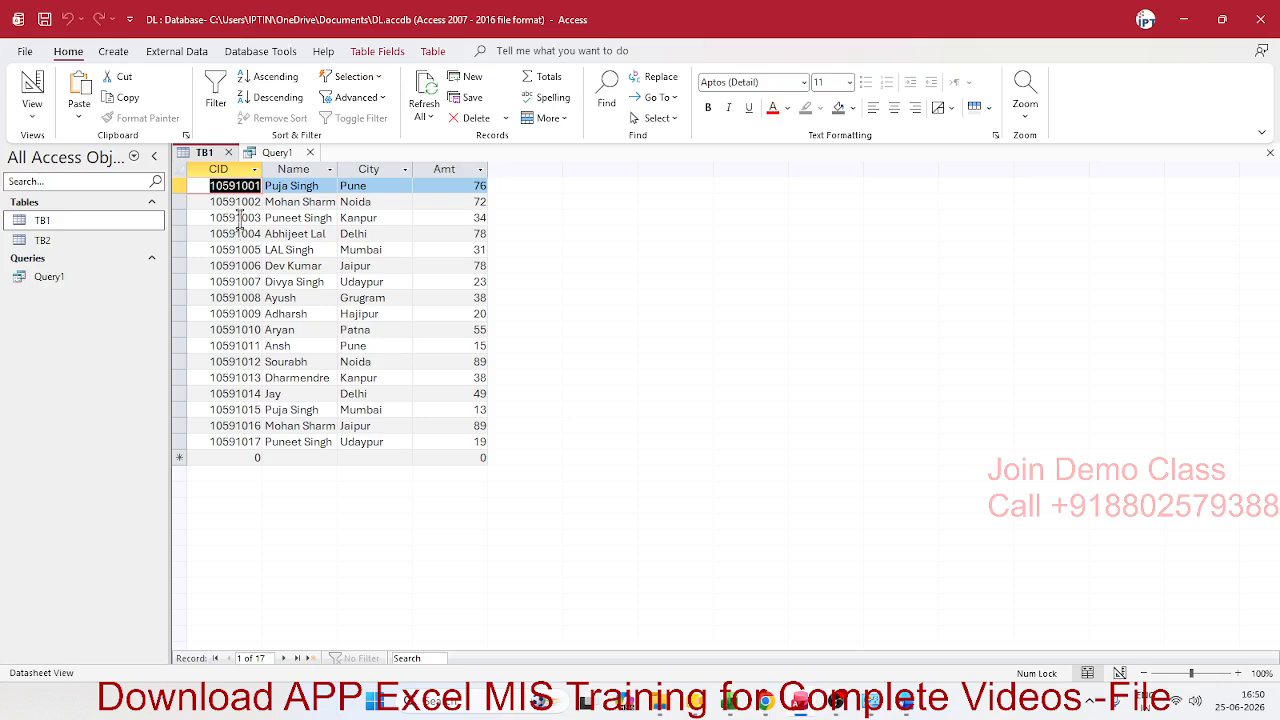
- Try to change the data type of TB1's CID field to Short Text and save the table design
left_click(228, 202)
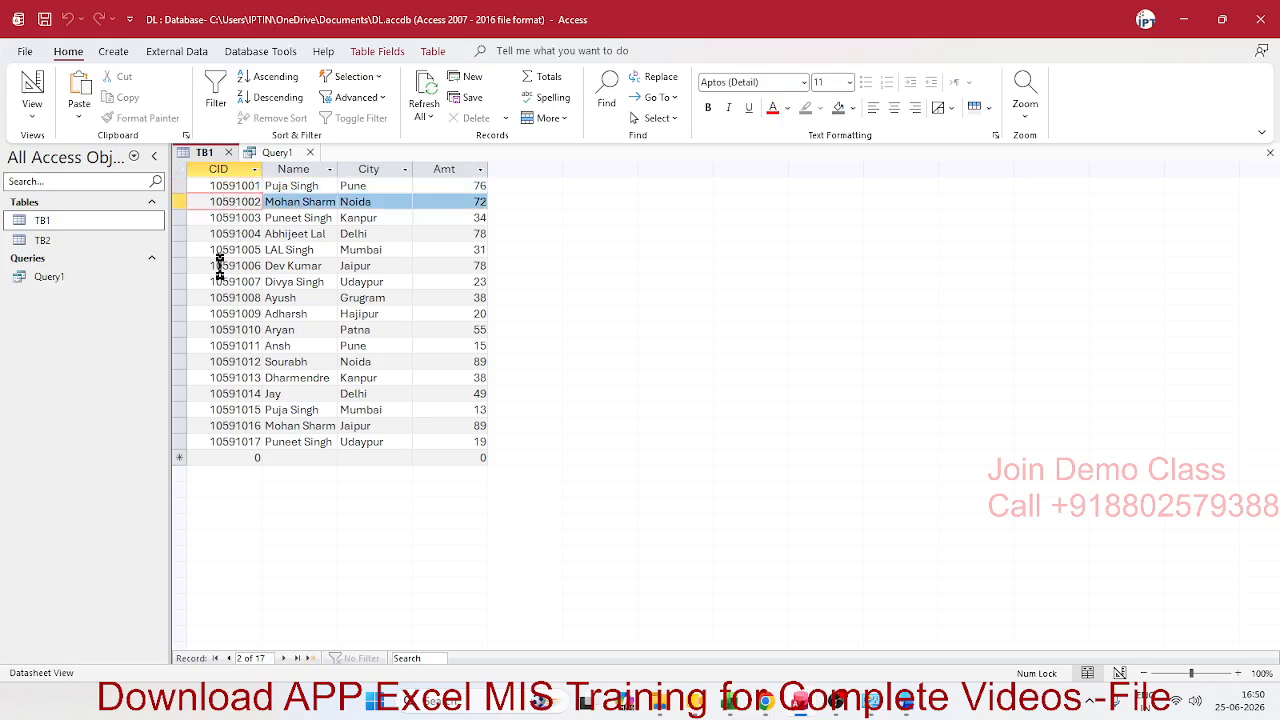
right_click(94, 220)
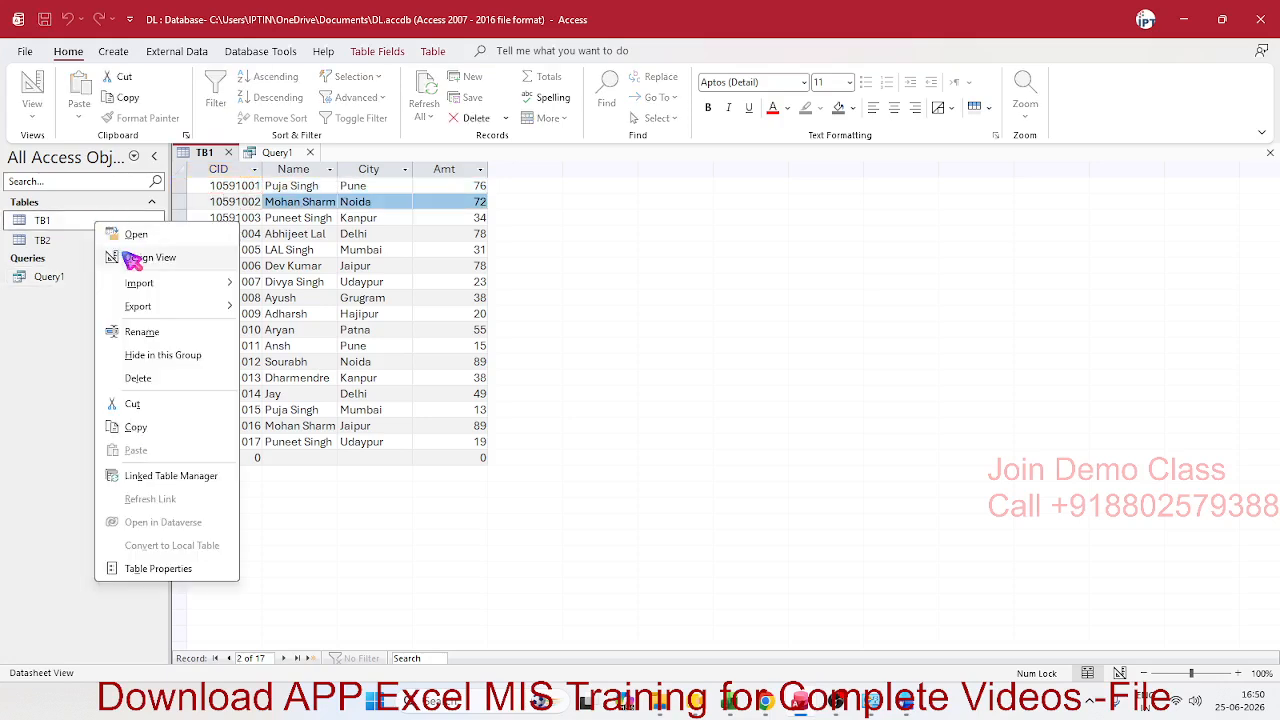
left_click(125, 256)
left_click(354, 187)
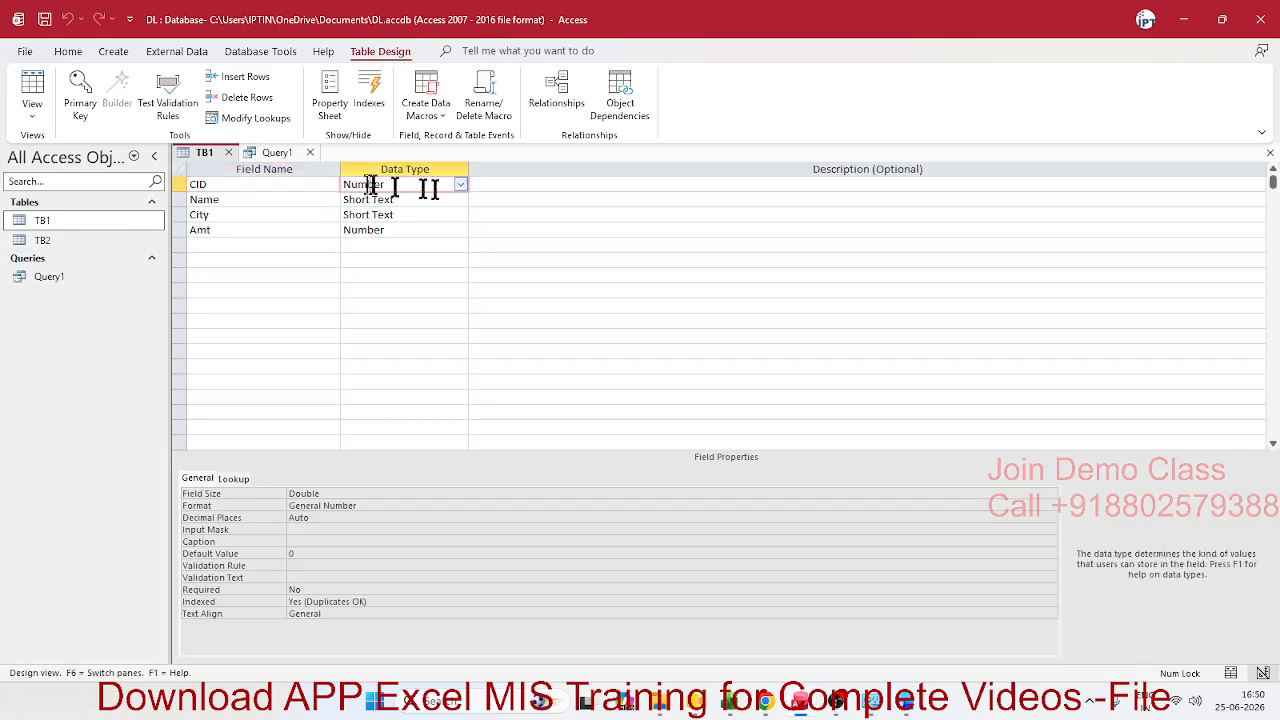
left_click(460, 185)
left_click(445, 199)
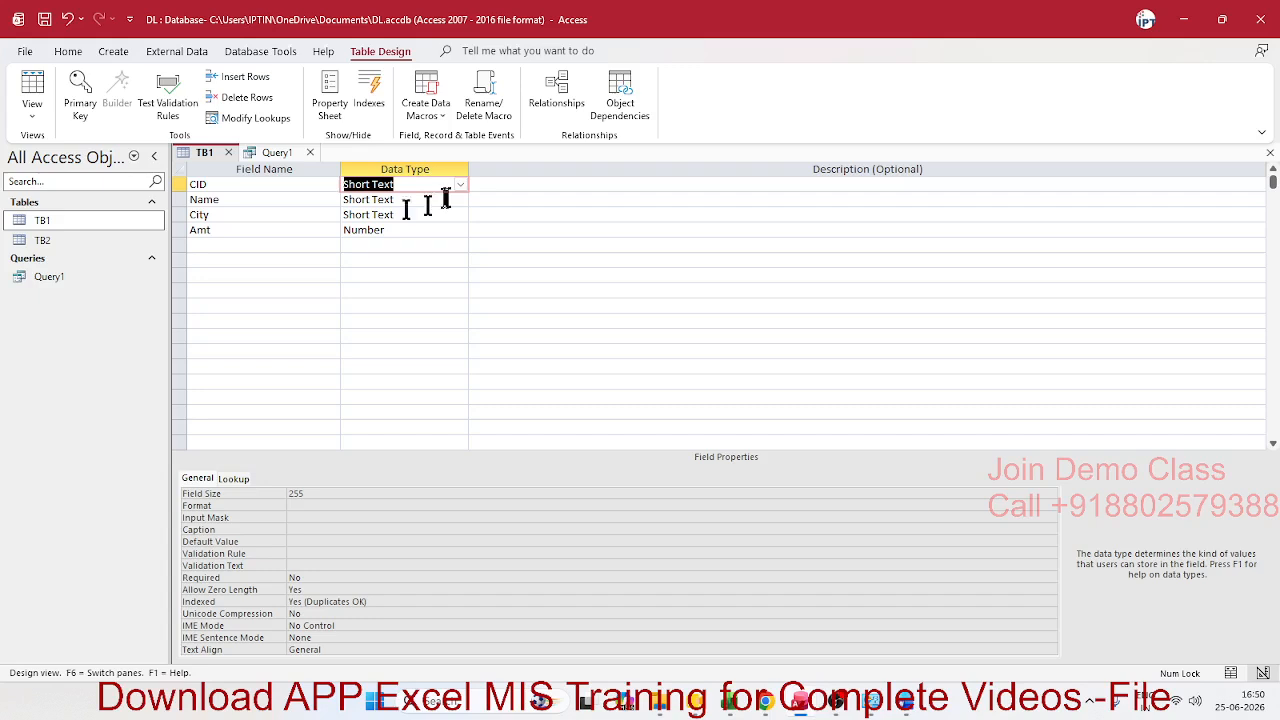
left_click(228, 152)
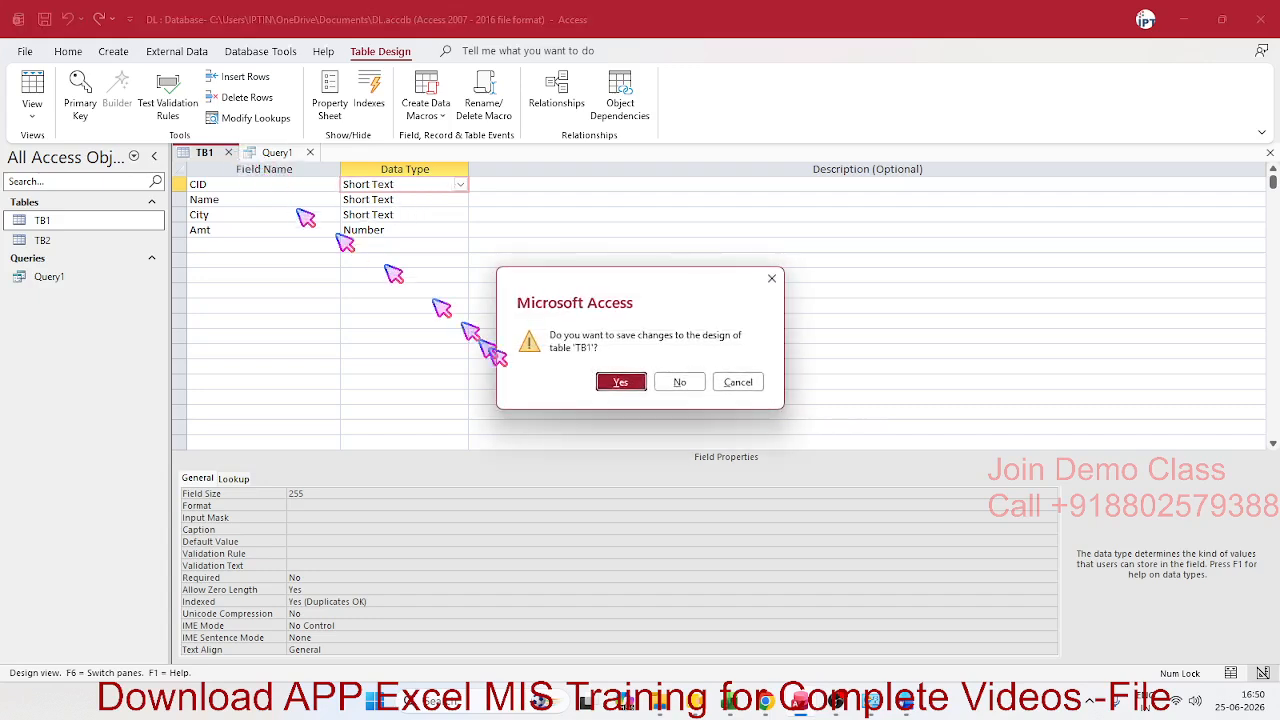
left_click(621, 382)
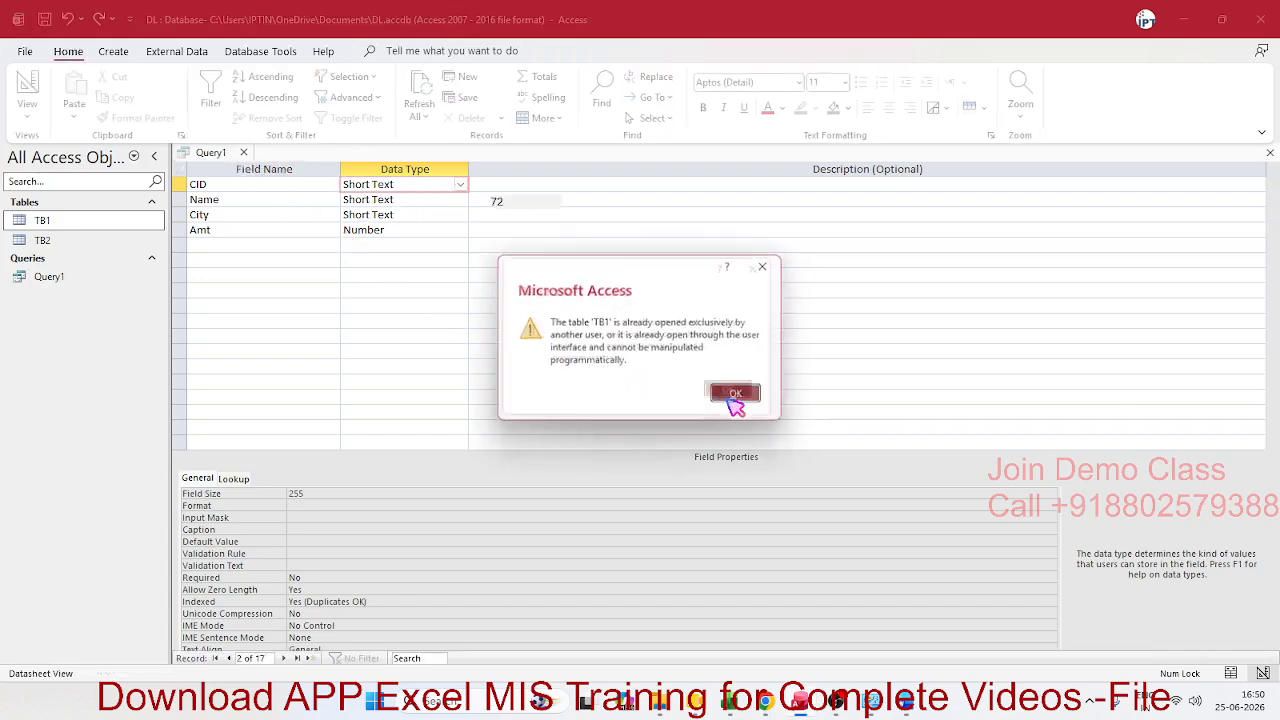
left_click(726, 397)
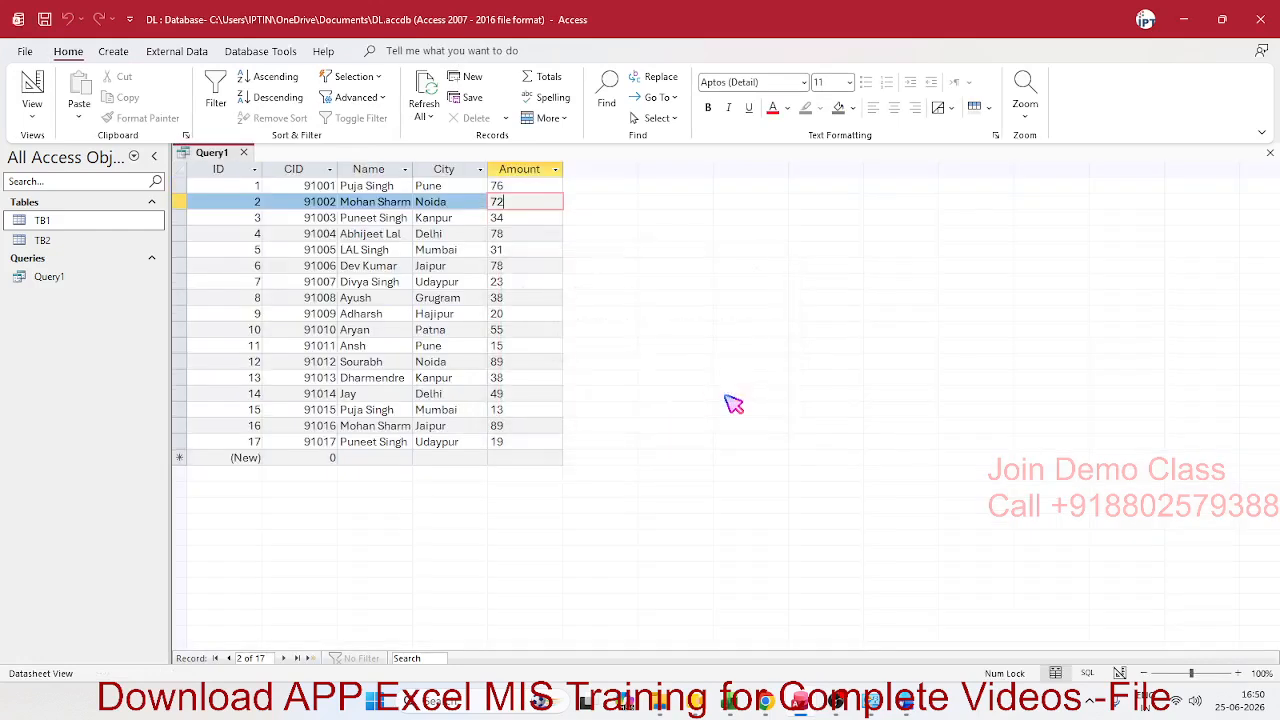
left_click(342, 233)
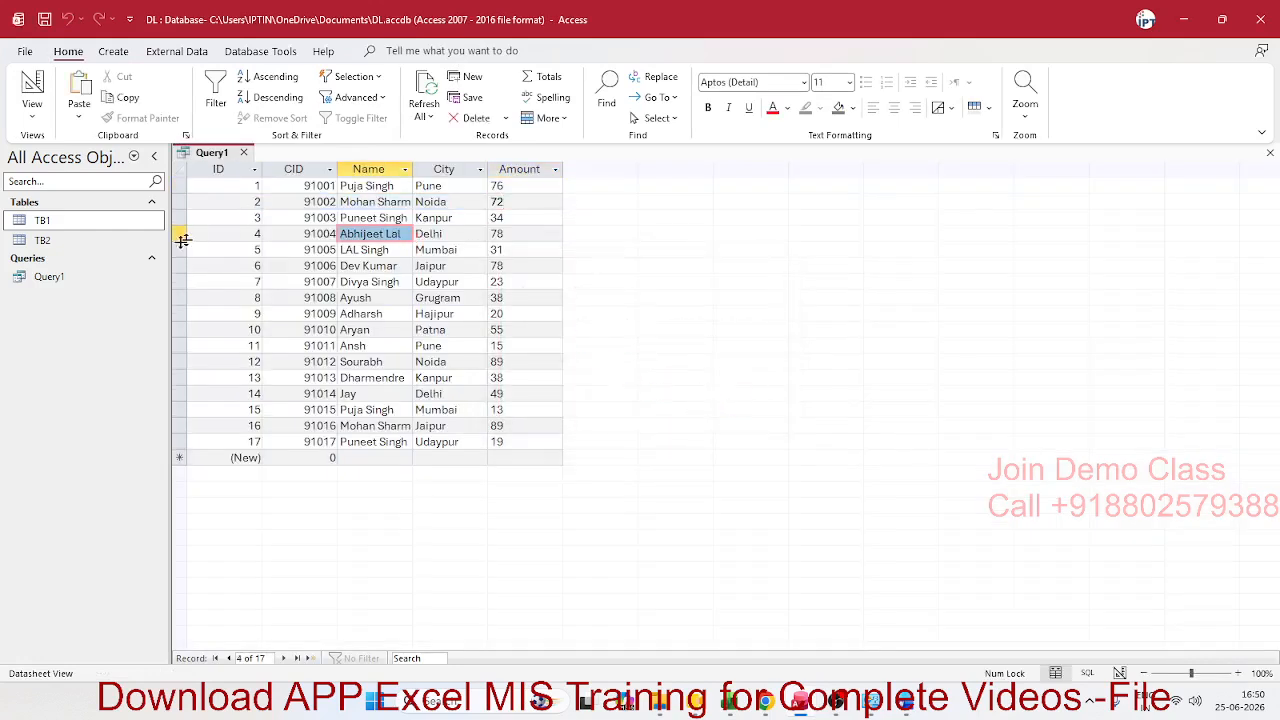